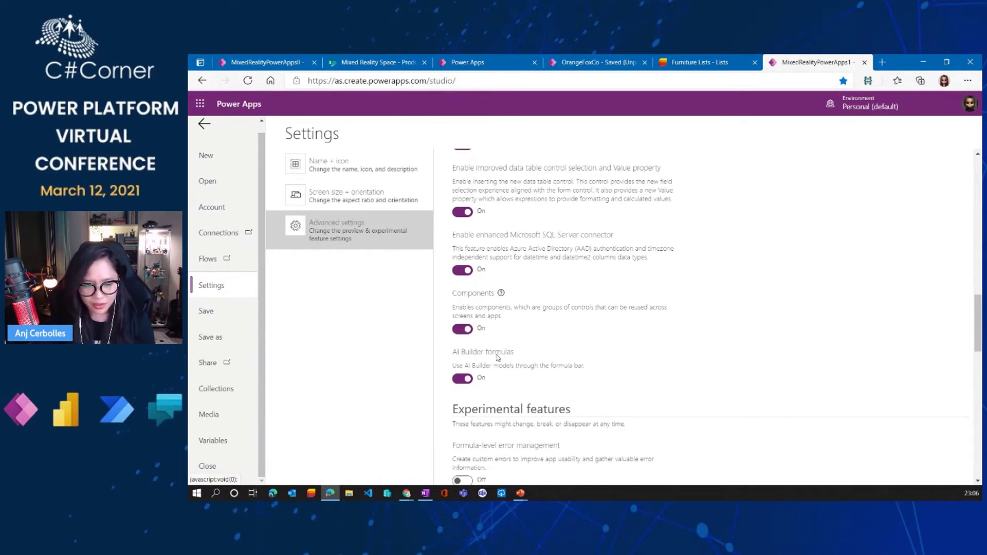
Review the preview and experimental features in the advanced settings and return to the Screen3 canvas
{"action": "scroll", "coordinate": [526, 368], "scroll_direction": "down", "scroll_amount": 2}
{"action": "scroll", "coordinate": [527, 368], "scroll_direction": "up", "scroll_amount": 4}
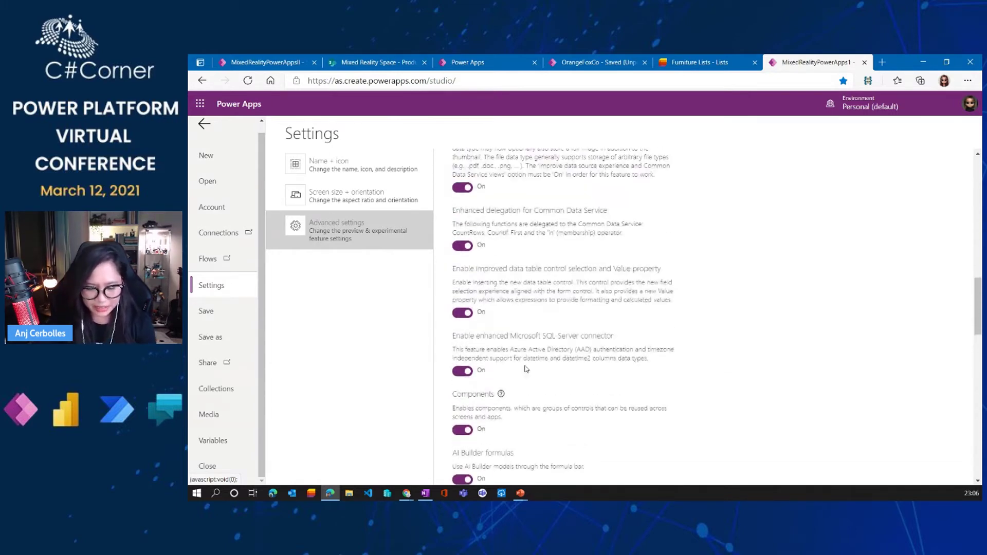
{"action": "scroll", "coordinate": [526, 368], "scroll_direction": "down", "scroll_amount": 2}
{"action": "left_click", "coordinate": [204, 124]}
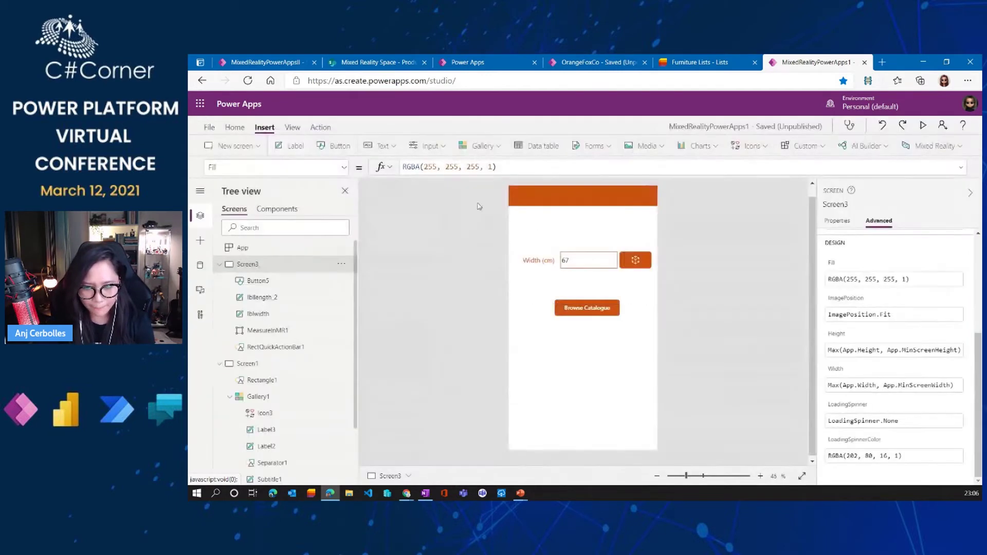
Look through the insertable Mixed Reality controls and the Media controls down to View in 3D (preview)
{"action": "left_click", "coordinate": [918, 153]}
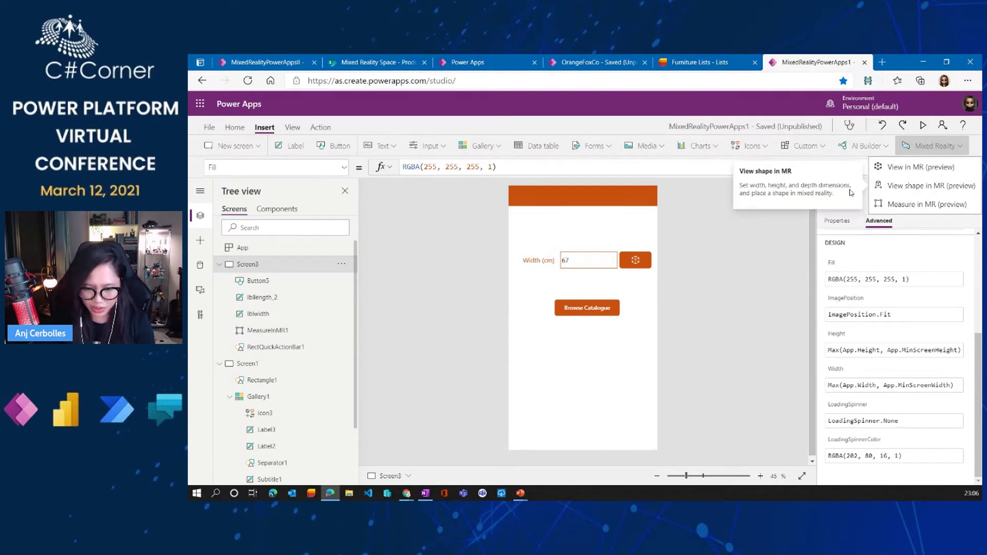
{"action": "left_click", "coordinate": [645, 146]}
{"action": "scroll", "coordinate": [671, 217], "scroll_direction": "down", "scroll_amount": 1}
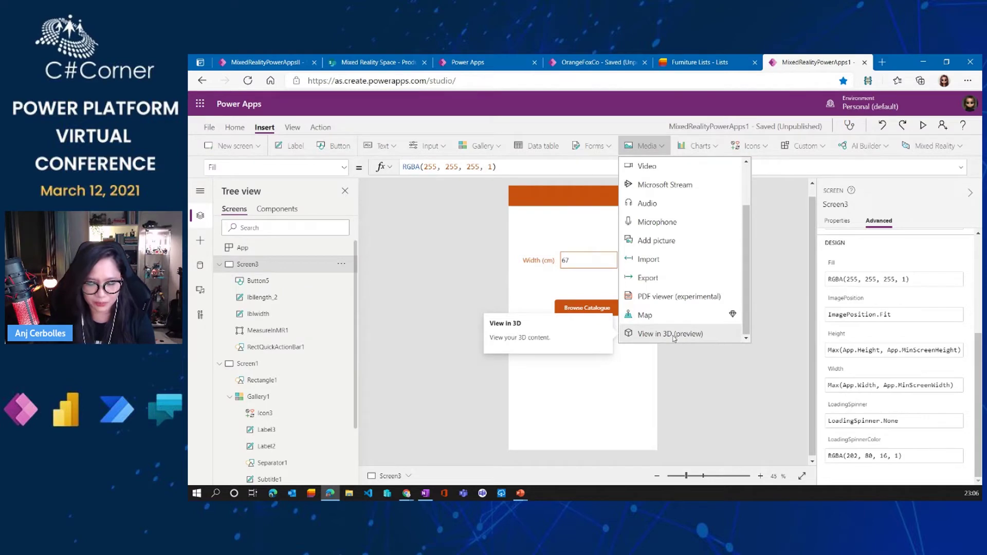
{"action": "left_click", "coordinate": [712, 329]}
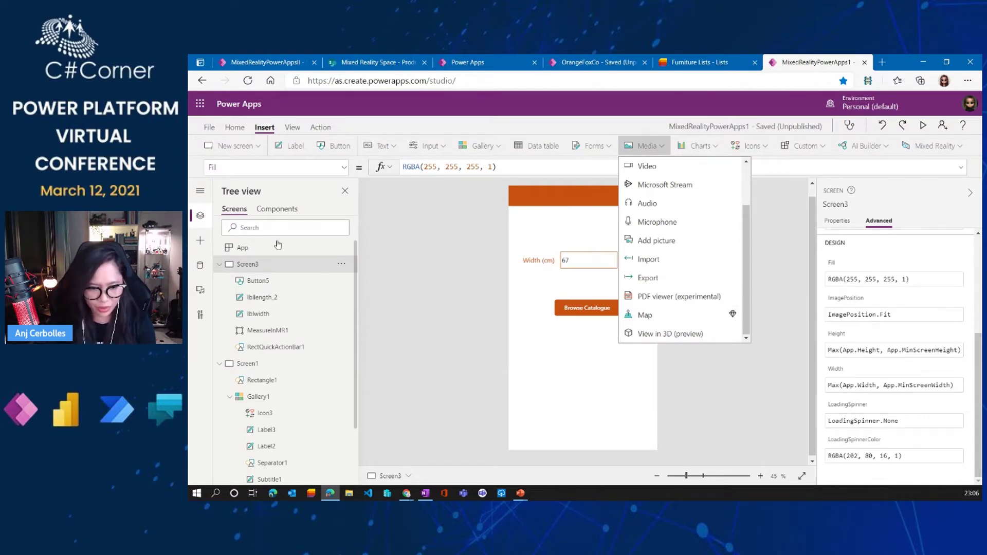
Examine the app's uploaded media and the insertable components in the expanded Mixed Reality and Media categories
{"action": "left_click", "coordinate": [200, 193]}
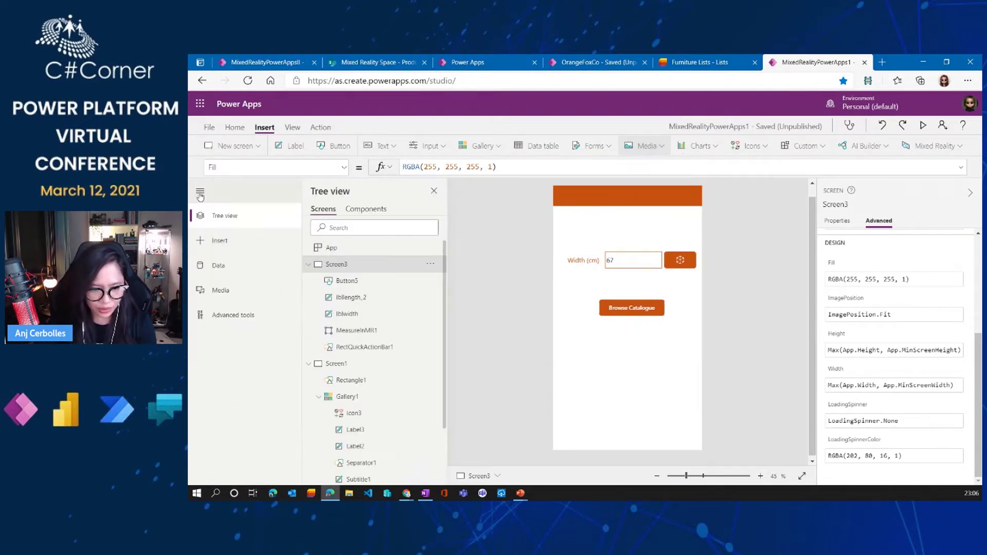
{"action": "left_click", "coordinate": [232, 292]}
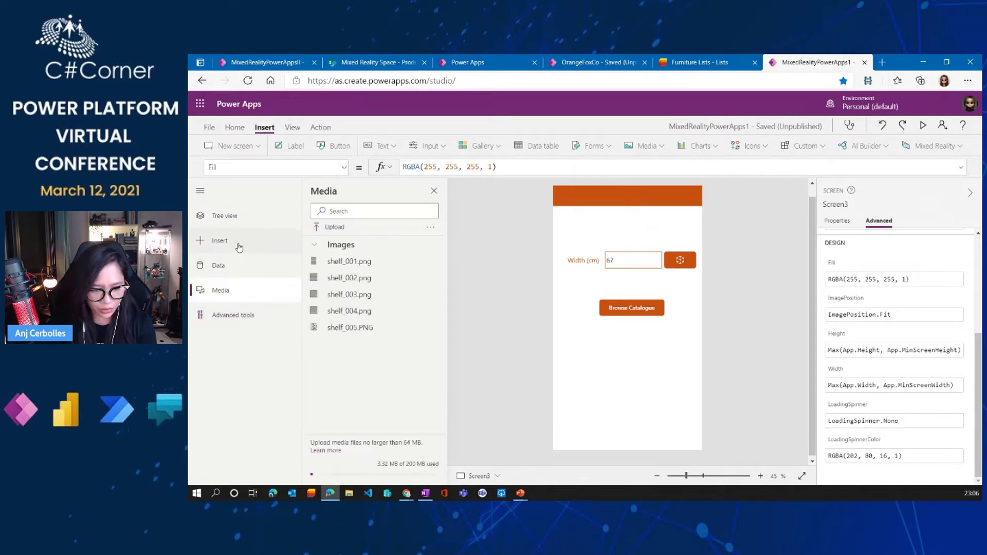
{"action": "left_click", "coordinate": [232, 242]}
{"action": "scroll", "coordinate": [338, 318], "scroll_direction": "down", "scroll_amount": 1}
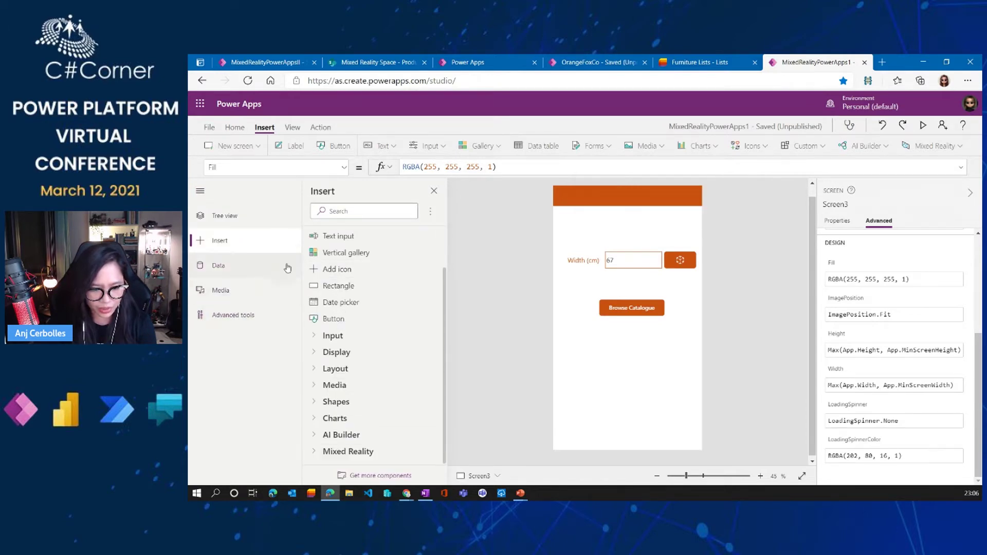
{"action": "scroll", "coordinate": [320, 445], "scroll_direction": "down", "scroll_amount": 1}
{"action": "left_click", "coordinate": [322, 447]}
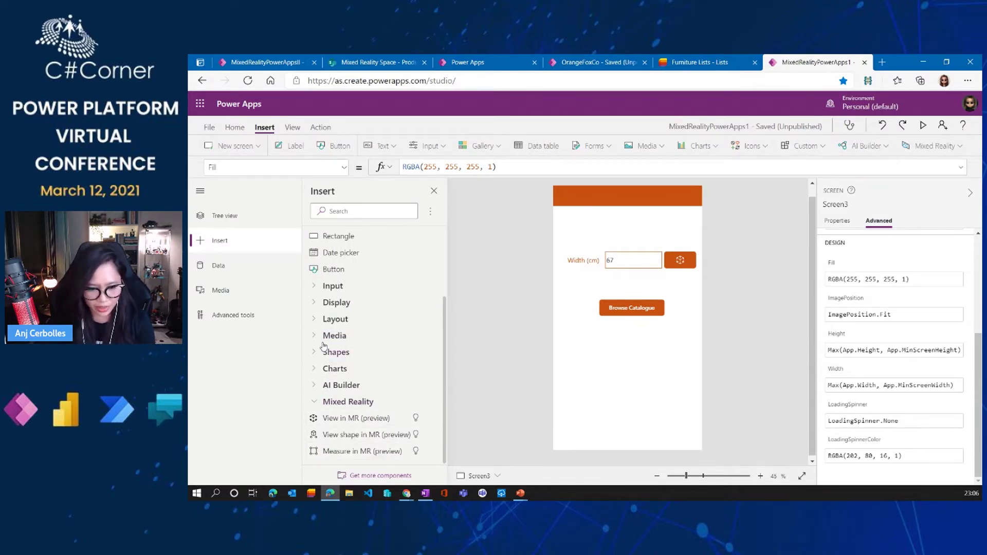
{"action": "left_click", "coordinate": [354, 336]}
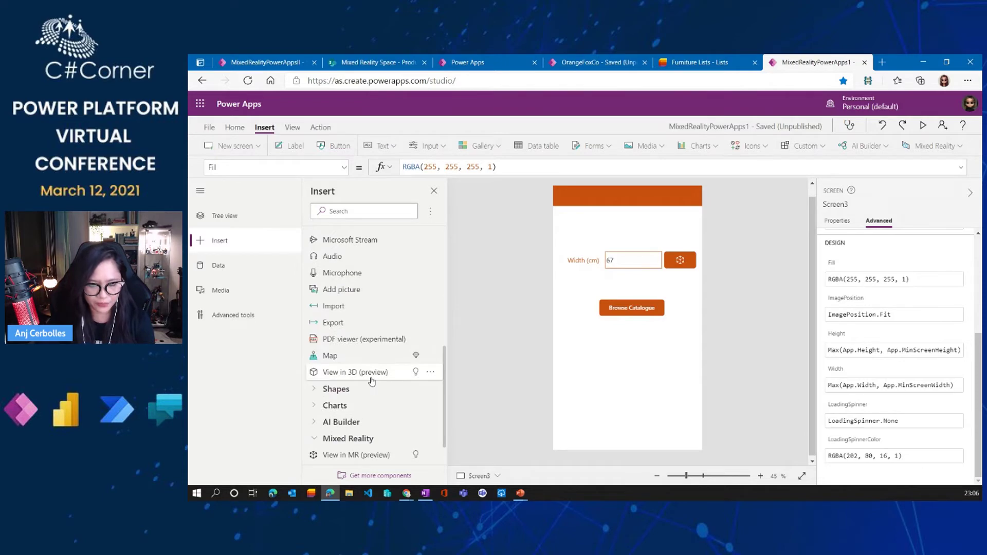
Restore the tree view of the screens and select the measurement control beside the width field on Screen3
{"action": "left_click", "coordinate": [434, 193]}
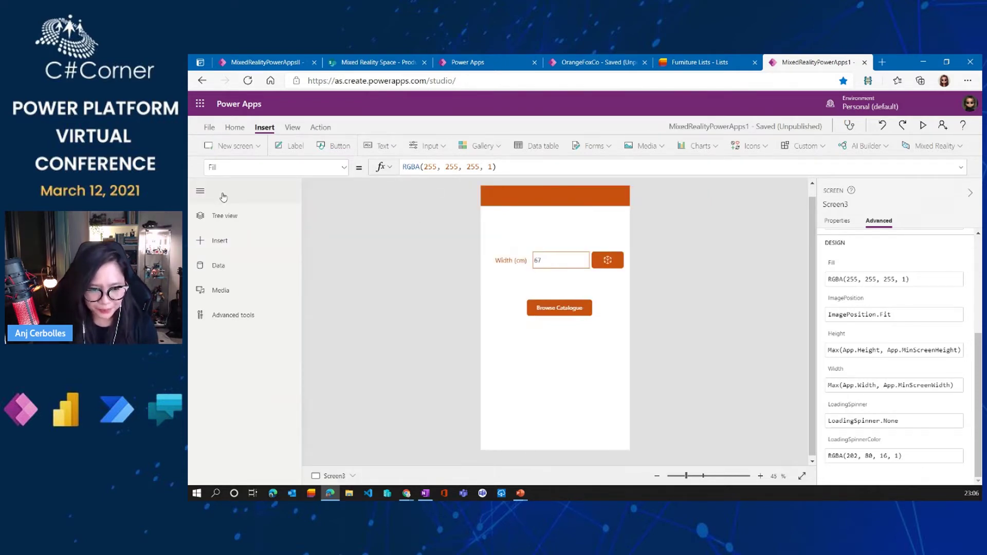
{"action": "left_click", "coordinate": [201, 190]}
{"action": "left_click", "coordinate": [200, 190]}
{"action": "left_click", "coordinate": [225, 216]}
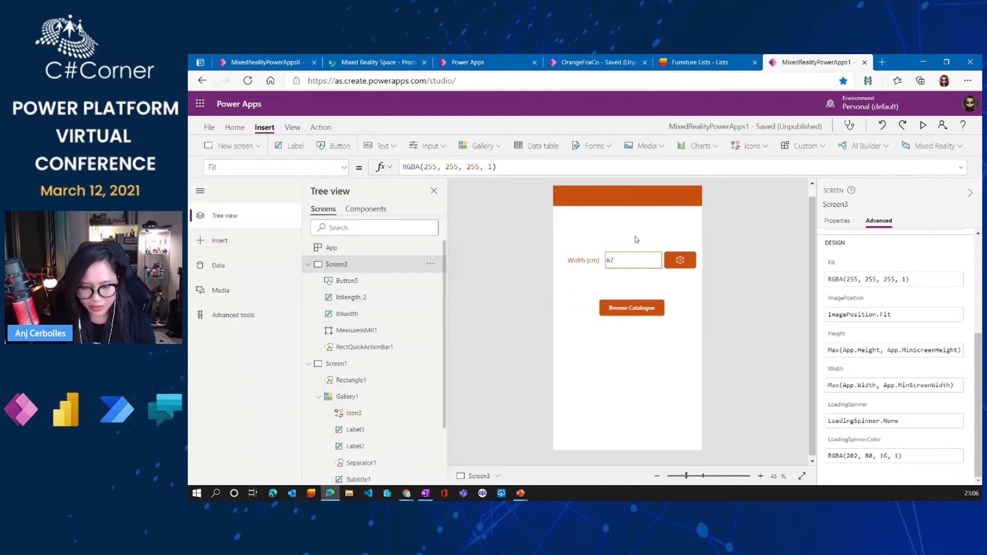
{"action": "left_click", "coordinate": [676, 260]}
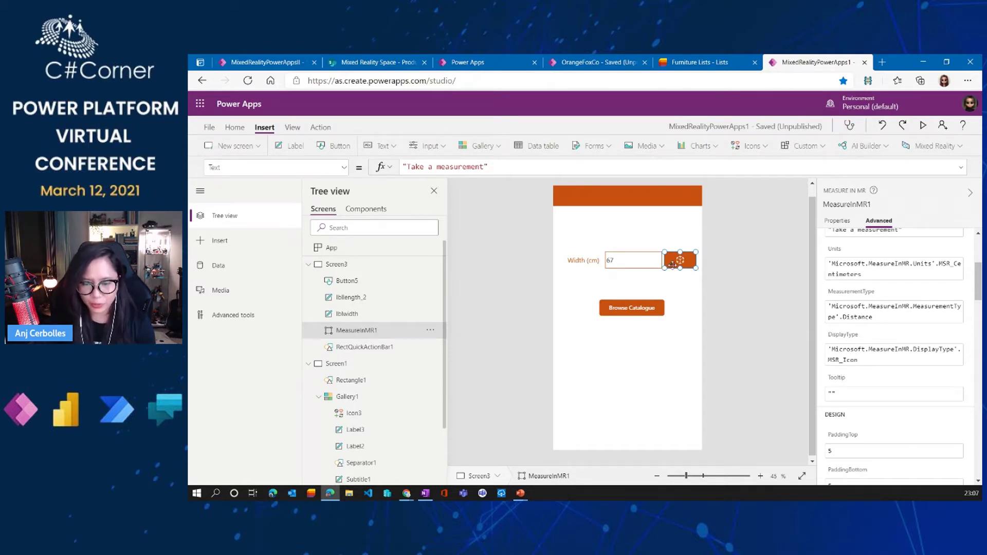
Switch to Furniture Lists in Microsoft Lists and examine the shelf records and the Shelf Two Plain item's details and attachment
{"action": "left_click", "coordinate": [706, 61]}
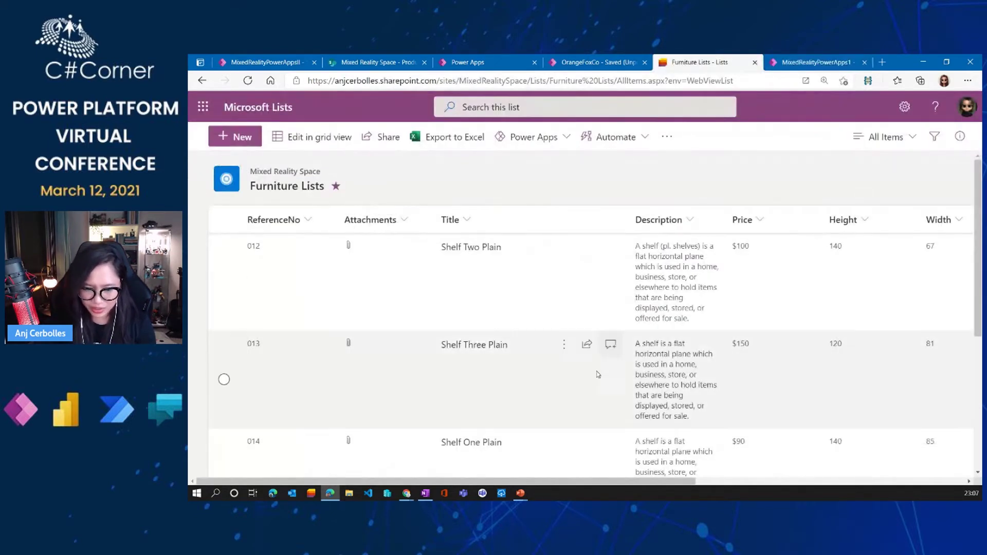
{"action": "scroll", "coordinate": [633, 483], "scroll_direction": "right", "scroll_amount": 5}
{"action": "scroll", "coordinate": [634, 483], "scroll_direction": "left", "scroll_amount": 5}
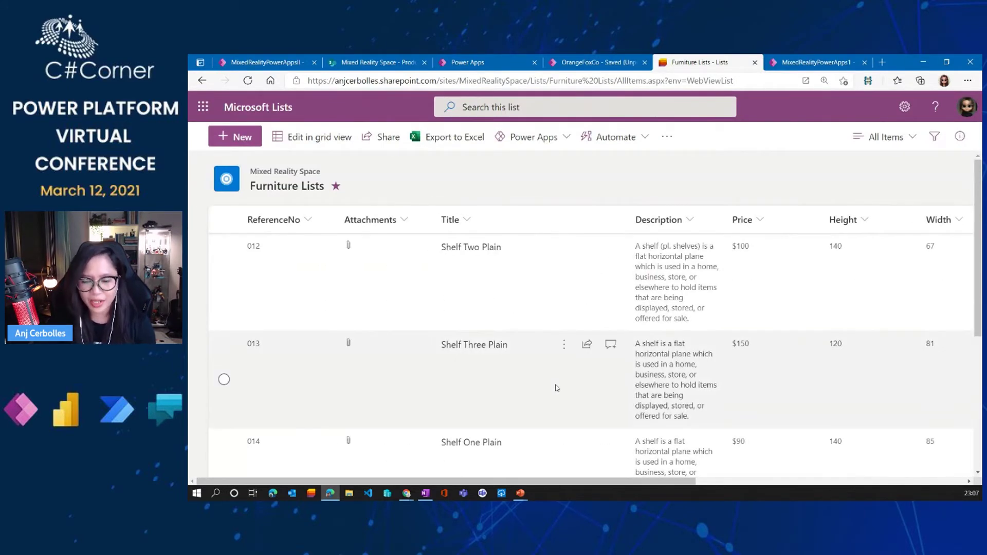
{"action": "scroll", "coordinate": [557, 389], "scroll_direction": "down", "scroll_amount": 2}
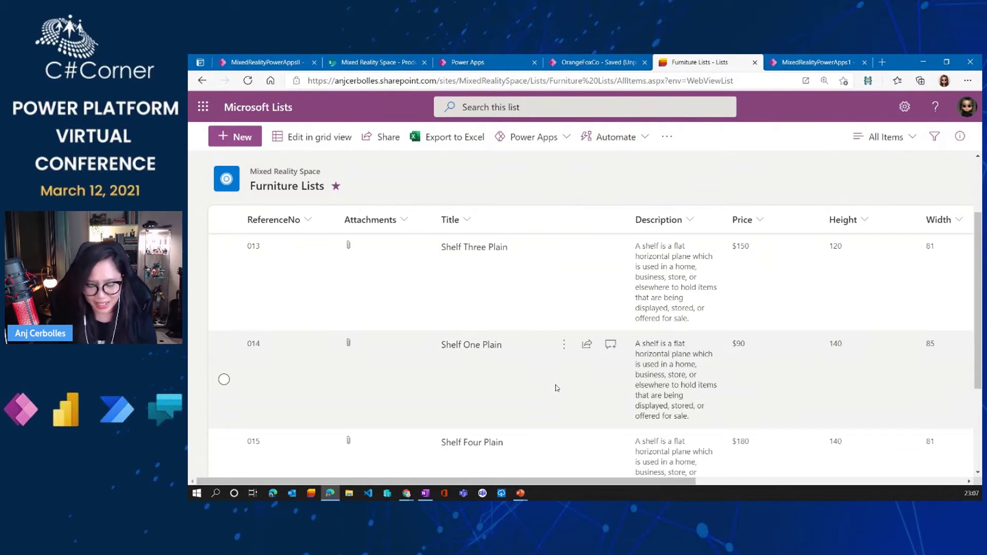
{"action": "scroll", "coordinate": [557, 388], "scroll_direction": "up", "scroll_amount": 2}
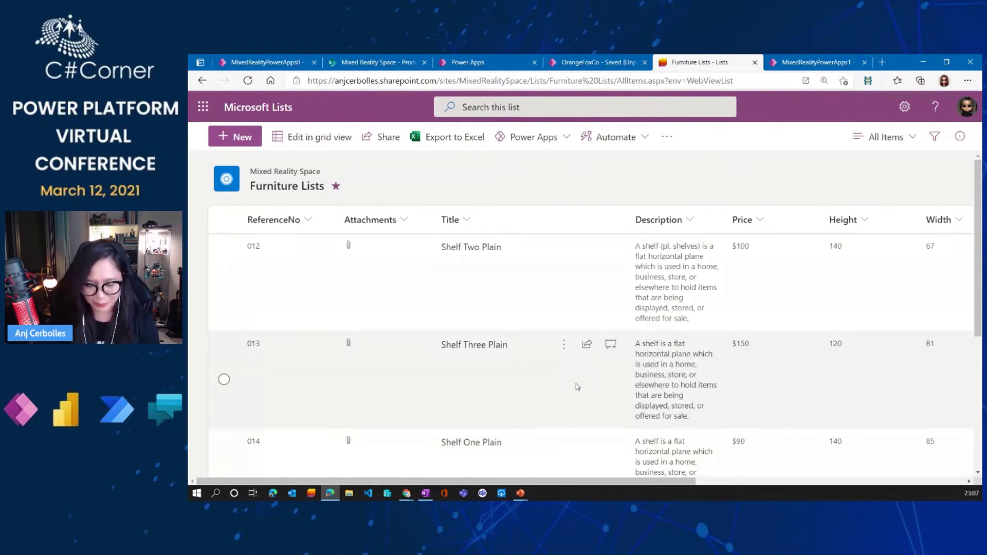
{"action": "scroll", "coordinate": [674, 462], "scroll_direction": "down", "scroll_amount": 4}
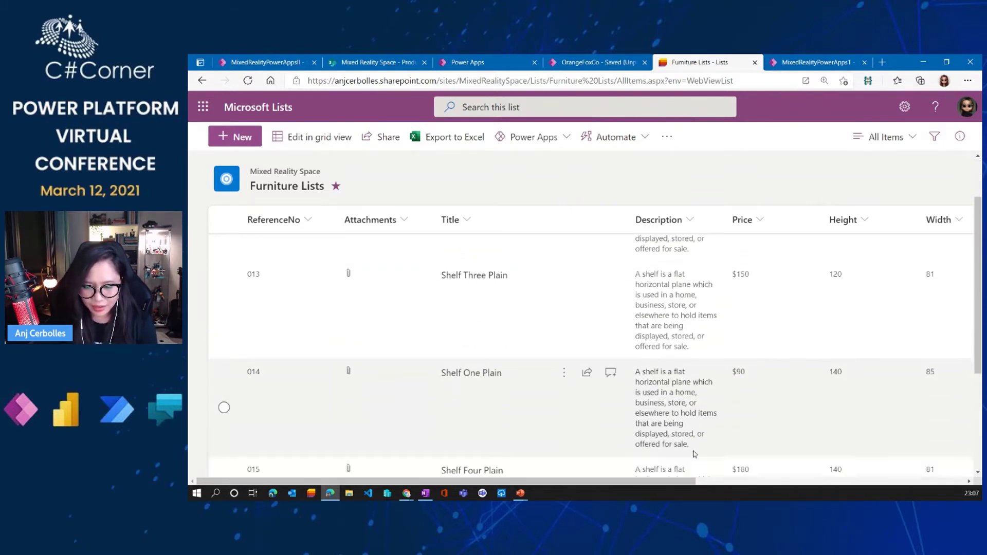
{"action": "scroll", "coordinate": [677, 457], "scroll_direction": "up", "scroll_amount": 4}
{"action": "left_click", "coordinate": [477, 252]}
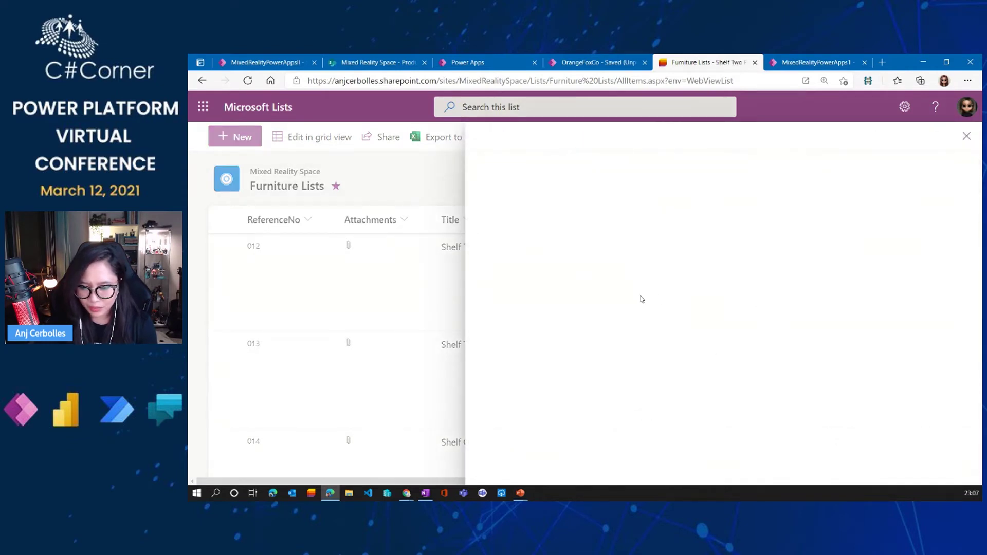
{"action": "scroll", "coordinate": [601, 291], "scroll_direction": "down", "scroll_amount": 4}
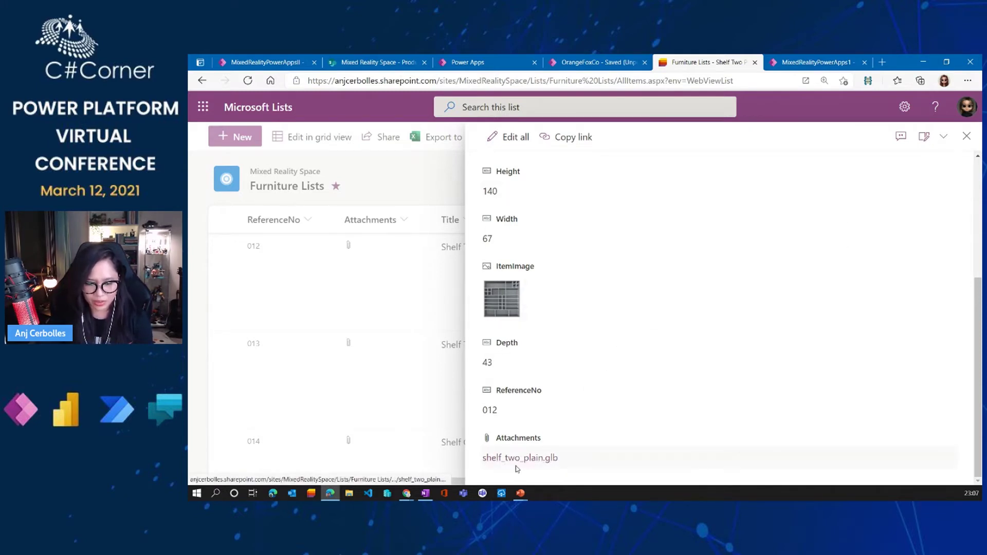
Switch back to Power Apps and review the Mixed Reality controls with the measurement control selected
{"action": "left_click", "coordinate": [799, 60]}
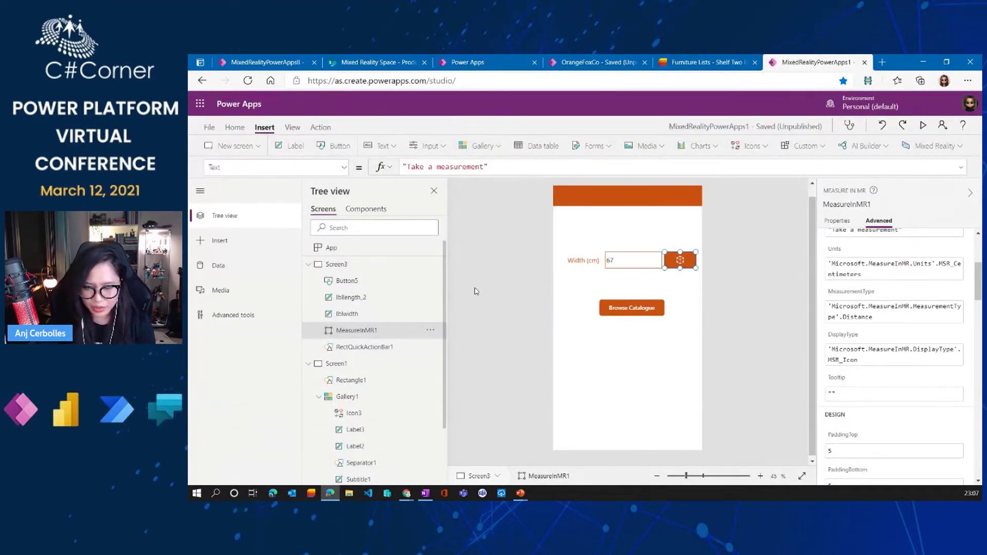
{"action": "left_click", "coordinate": [616, 446]}
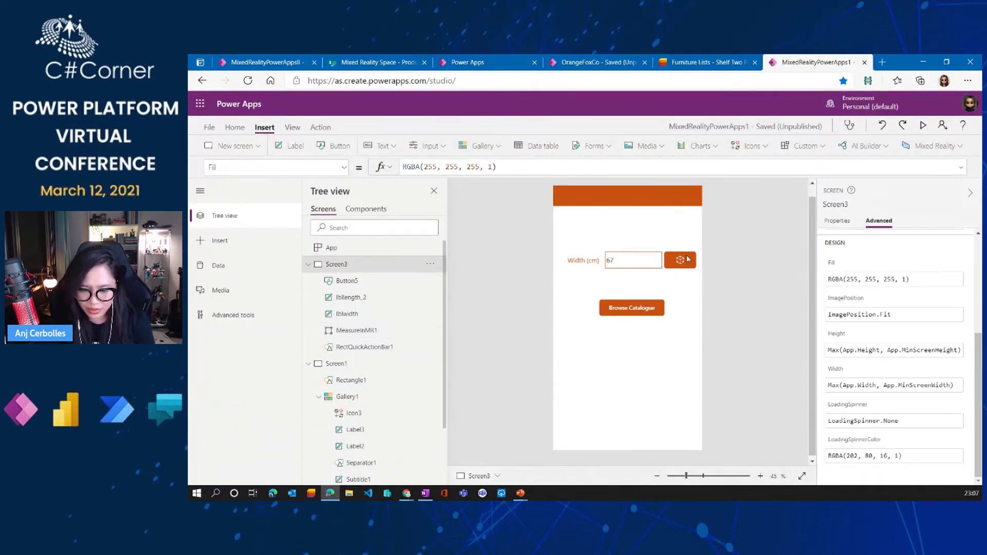
{"action": "left_click", "coordinate": [688, 259]}
{"action": "left_click", "coordinate": [933, 146]}
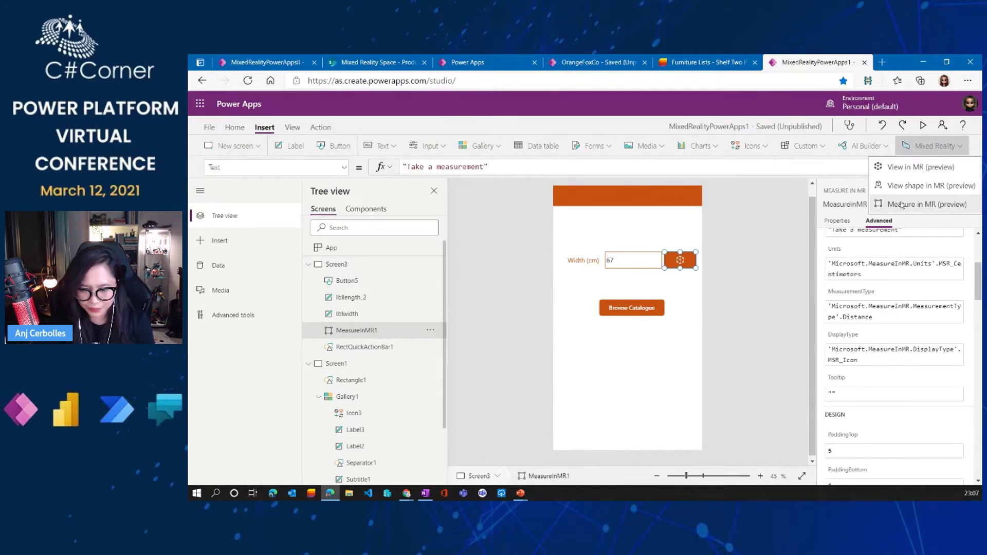
{"action": "left_click", "coordinate": [771, 432]}
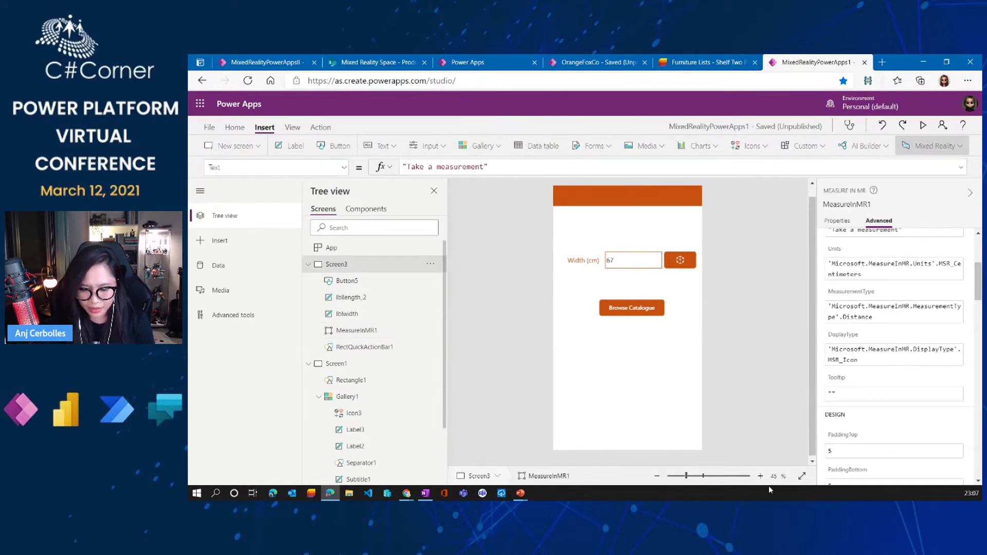
Examine the basic and advanced properties of Screen3
{"action": "left_click", "coordinate": [837, 221]}
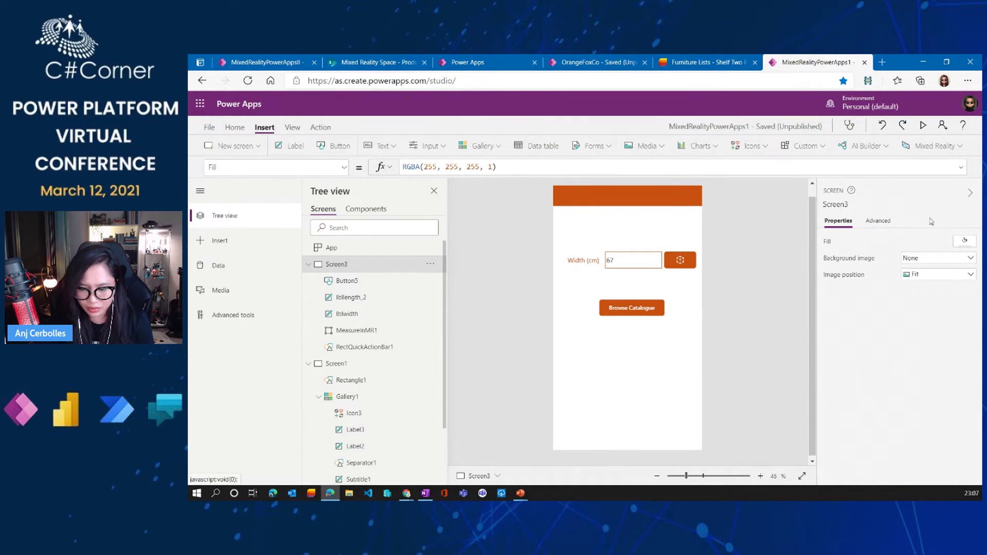
{"action": "left_click", "coordinate": [891, 224]}
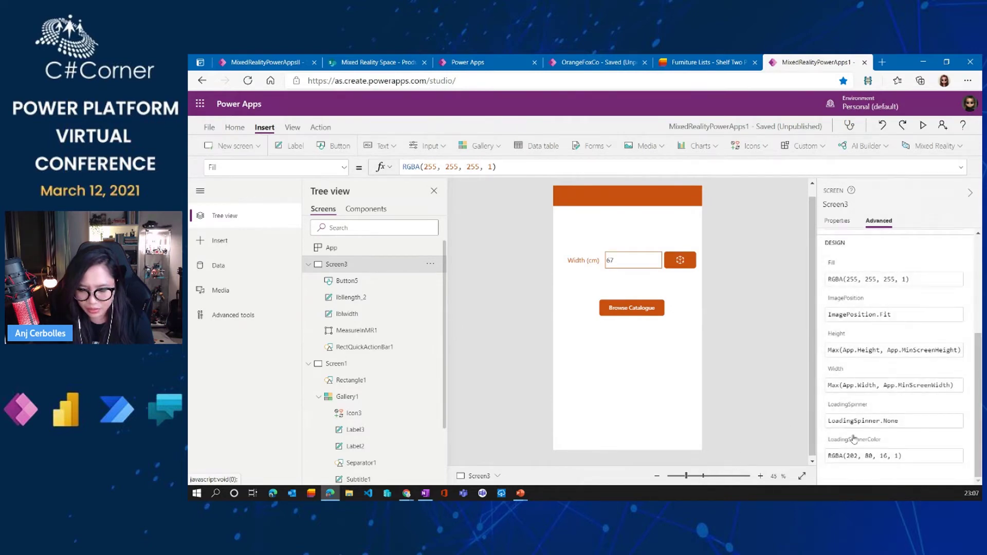
{"action": "scroll", "coordinate": [947, 347], "scroll_direction": "up", "scroll_amount": 3}
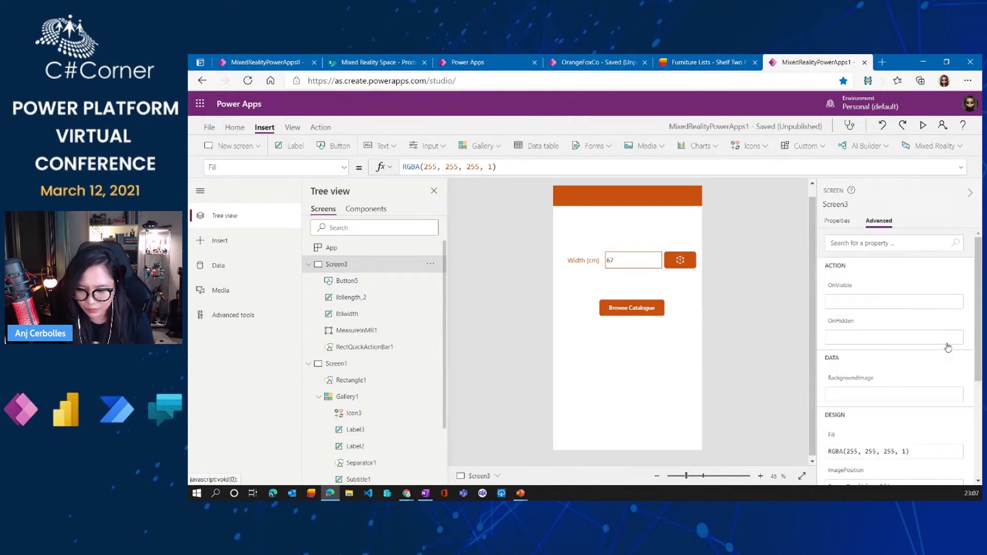
Hide the tree view, then move the measurement control above the width field and enlarge it to about 199 by 107
{"action": "left_click", "coordinate": [679, 261]}
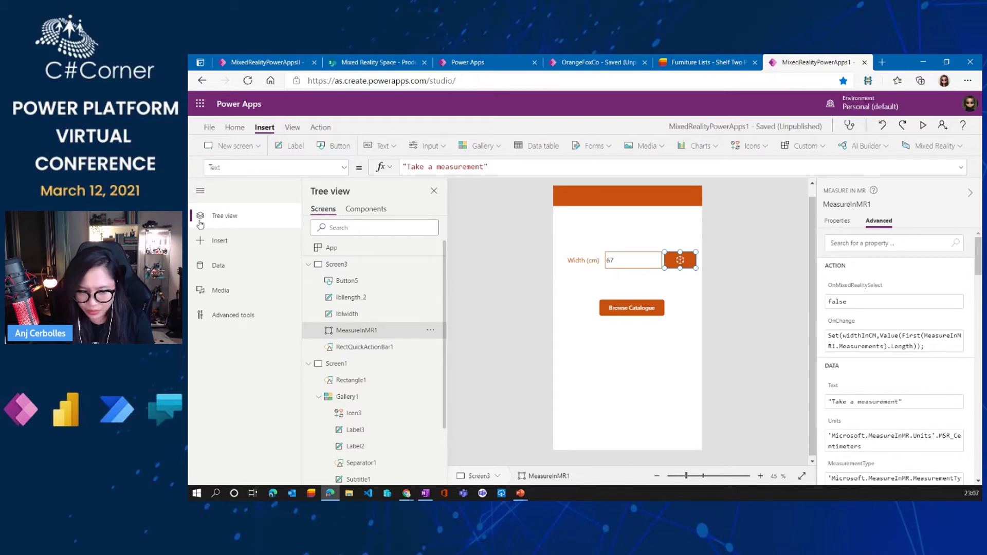
{"action": "left_click", "coordinate": [201, 221]}
{"action": "left_click", "coordinate": [829, 221]}
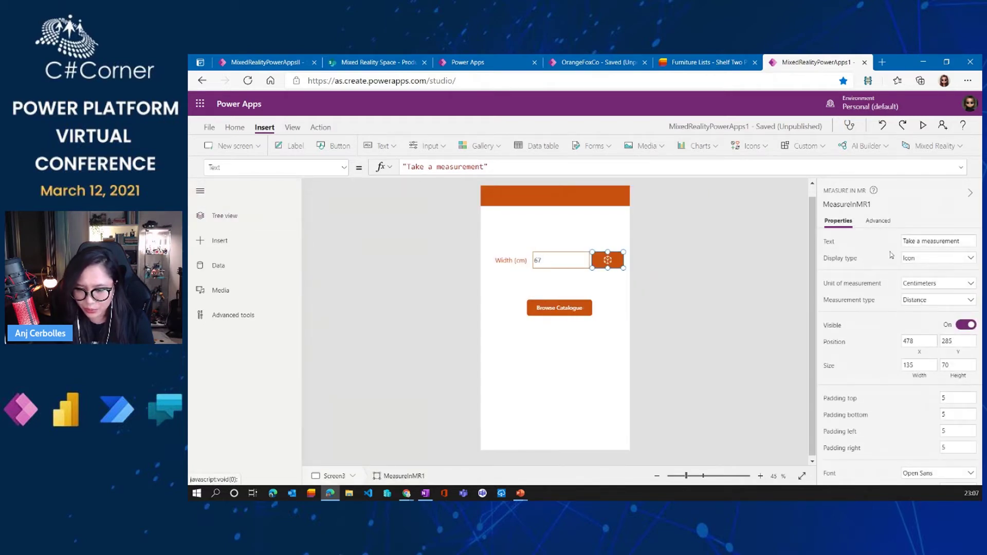
{"action": "mouse_move", "coordinate": [603, 256]}
{"action": "left_mouse_down"}
{"action": "mouse_move", "coordinate": [571, 224]}
{"action": "mouse_move", "coordinate": [607, 246]}
{"action": "left_mouse_up"}
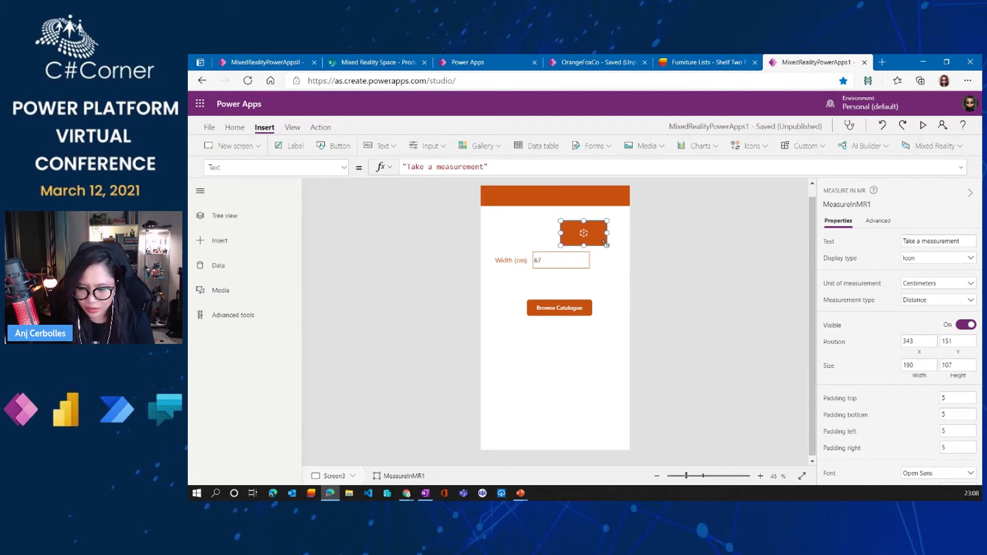
Try the Text display type on the measurement control and set its display type to Icon + text
{"action": "left_click", "coordinate": [936, 262]}
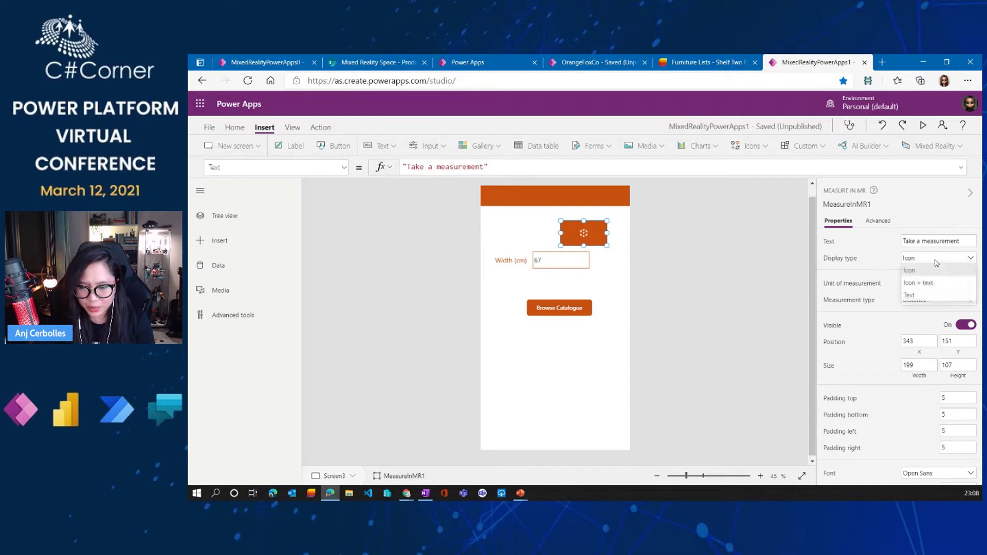
{"action": "left_click", "coordinate": [929, 284]}
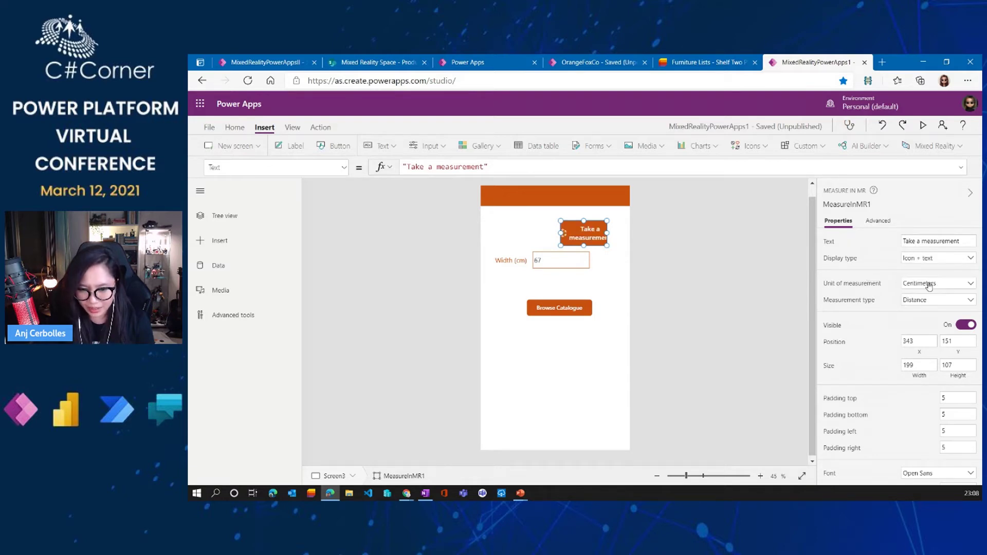
{"action": "left_click", "coordinate": [932, 259]}
{"action": "left_click", "coordinate": [927, 296]}
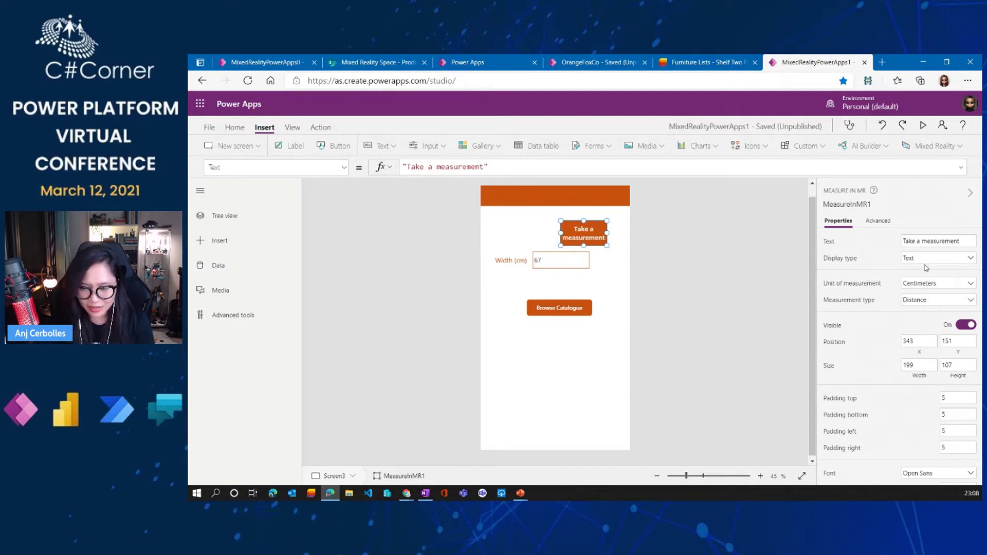
{"action": "left_click", "coordinate": [925, 258]}
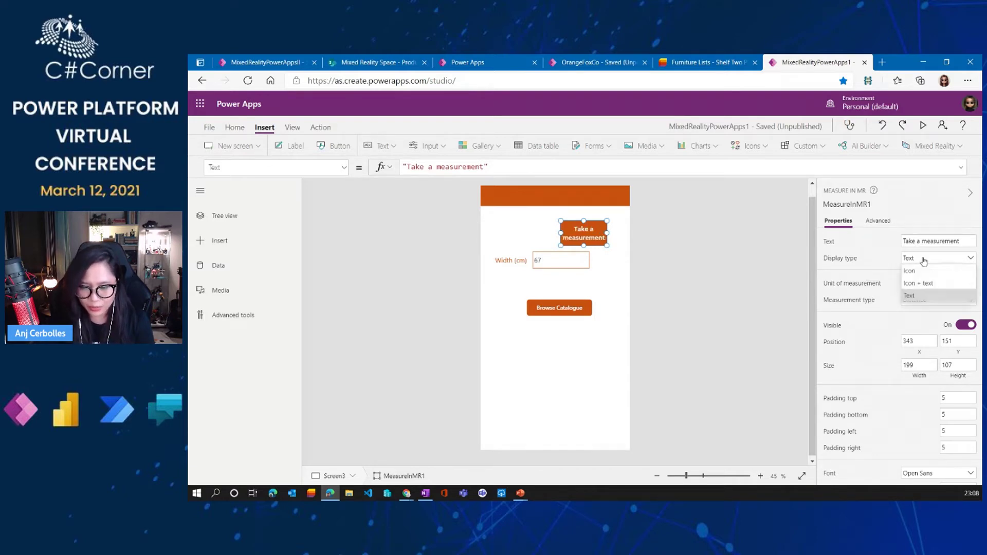
{"action": "left_click", "coordinate": [923, 285]}
{"action": "left_click", "coordinate": [923, 241]}
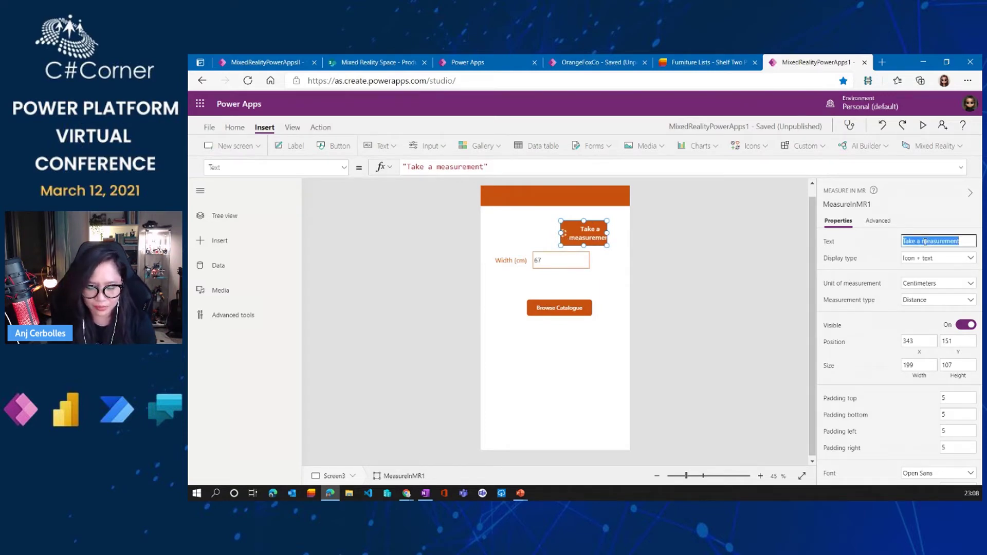
{"action": "type", "text": "Mea"}
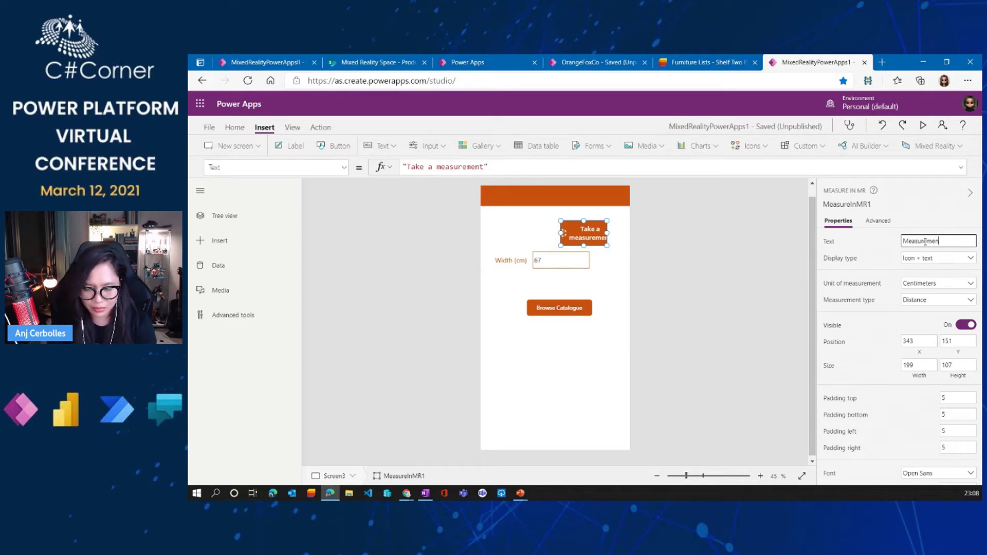
{"action": "key", "text": "BackSpace"}
{"action": "key", "text": "BackSpace"}
{"action": "key", "text": "BackSpace"}
{"action": "key", "text": "BackSpace"}
{"action": "key", "text": "BackSpace"}
{"action": "key", "text": "BackSpace"}
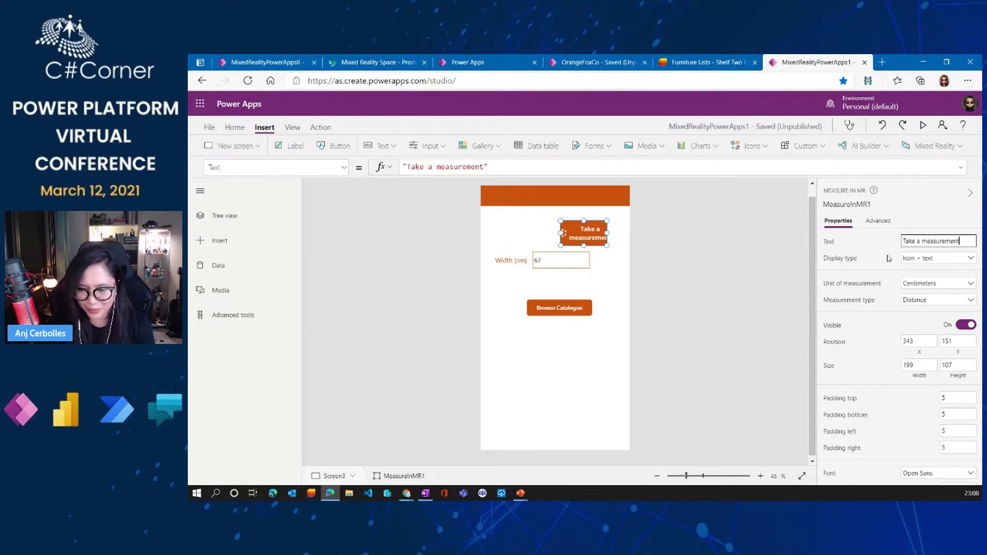
Set the measurement control's display type to Icon and resize it to about 116 by 86 beside the width field
{"action": "left_click_drag", "start_coordinate": [560, 220], "coordinate": [529, 221]}
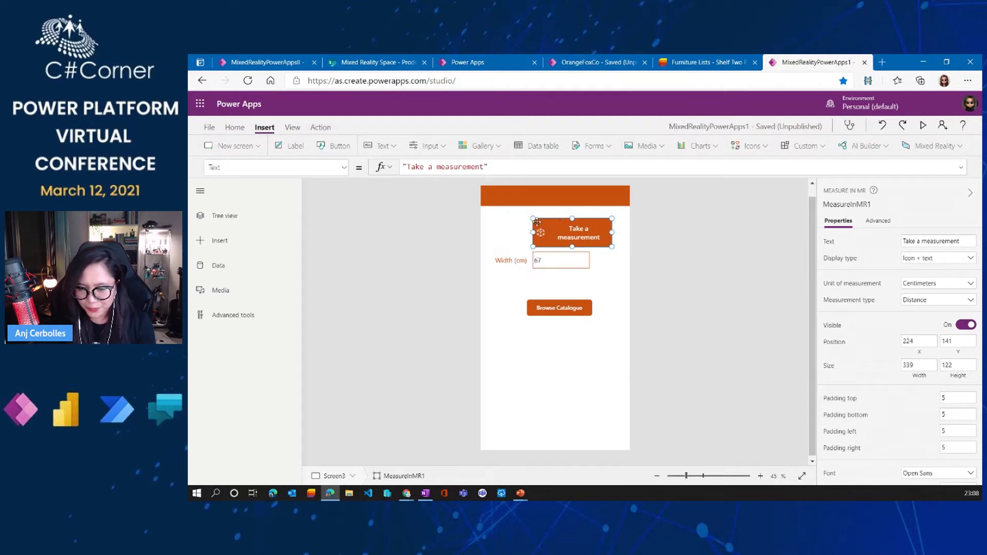
{"action": "left_click", "coordinate": [917, 261]}
{"action": "left_click", "coordinate": [919, 271]}
{"action": "left_click_drag", "start_coordinate": [531, 217], "coordinate": [598, 262]}
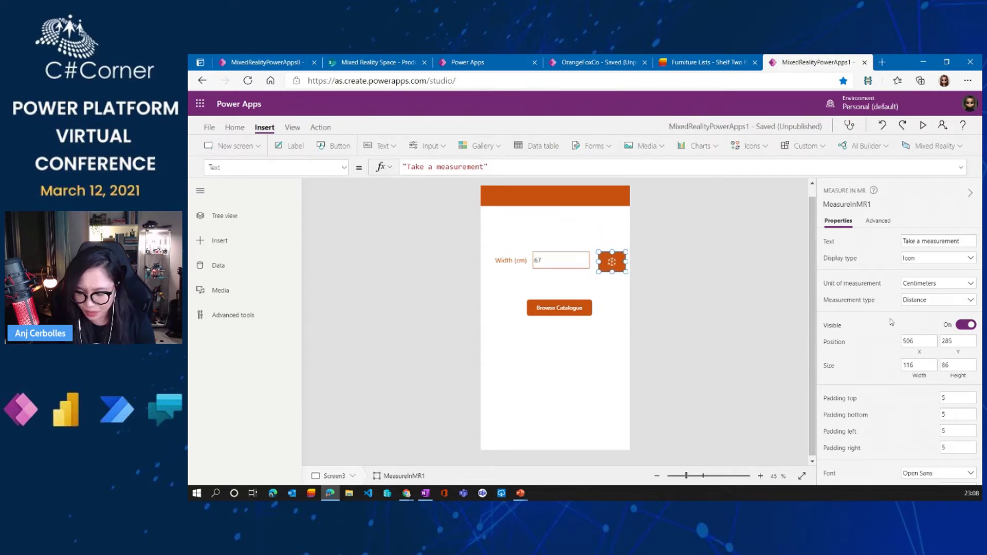
Review the measurement control's unit and measurement type options, and nudge the control slightly closer to the width field
{"action": "left_click", "coordinate": [923, 286]}
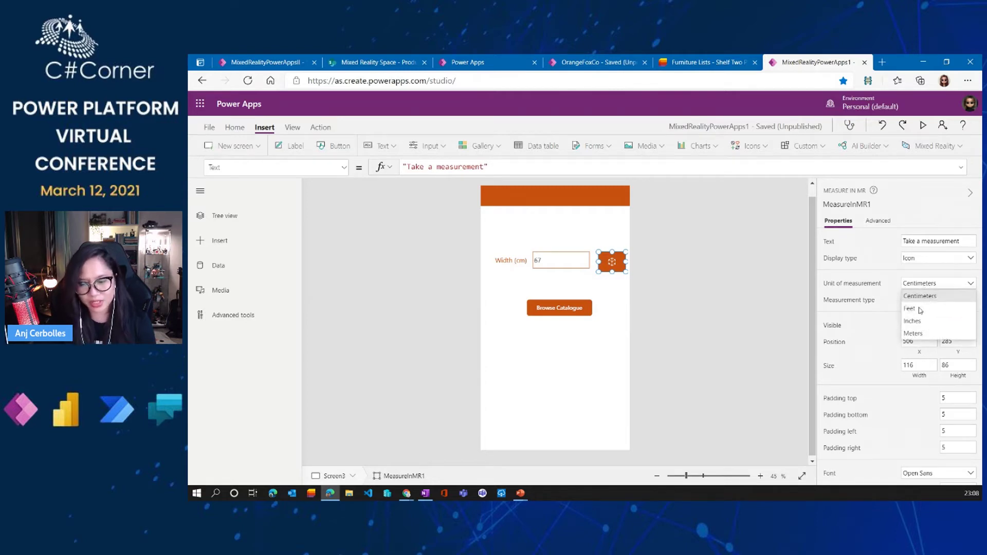
{"action": "left_click", "coordinate": [879, 318]}
{"action": "left_click", "coordinate": [926, 301]}
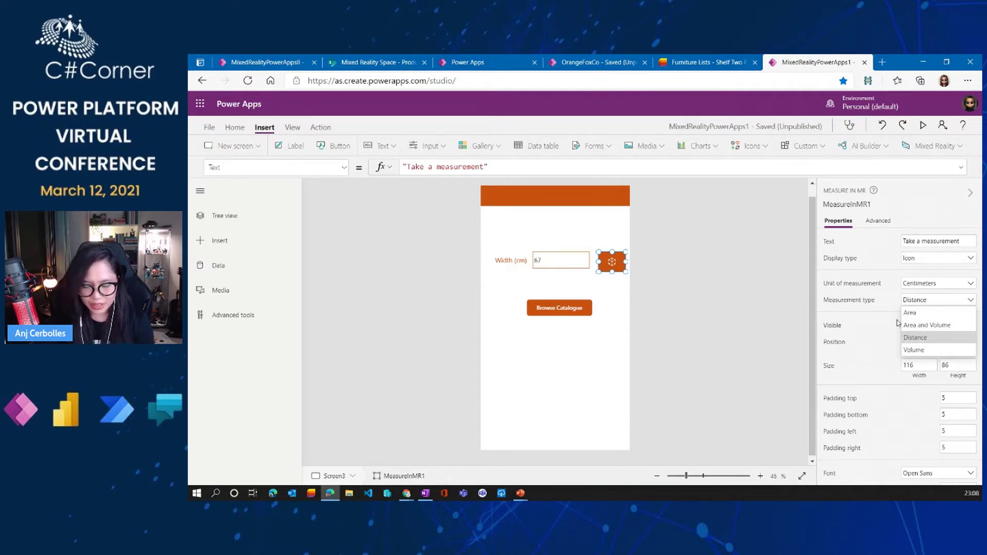
{"action": "left_click", "coordinate": [880, 327]}
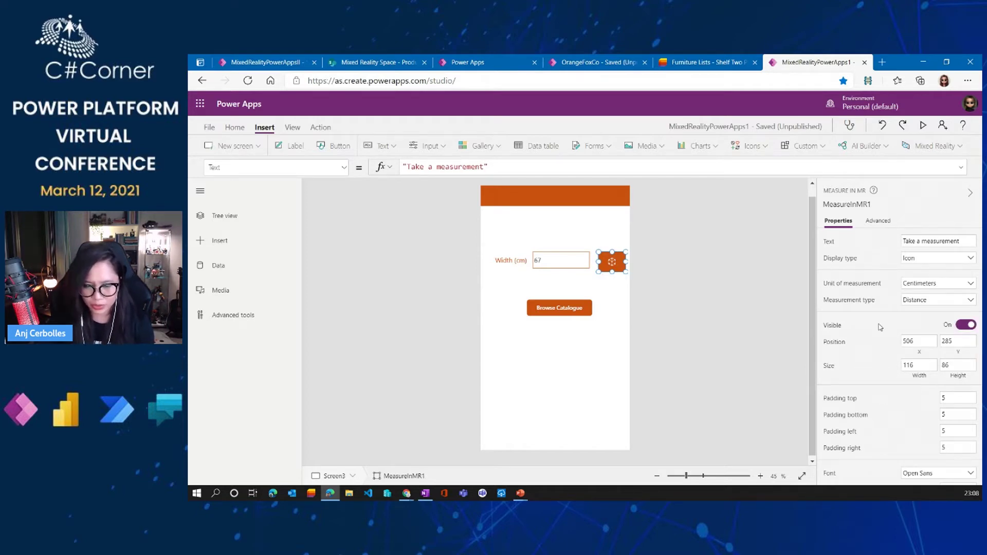
{"action": "left_click_drag", "start_coordinate": [611, 259], "coordinate": [608, 256]}
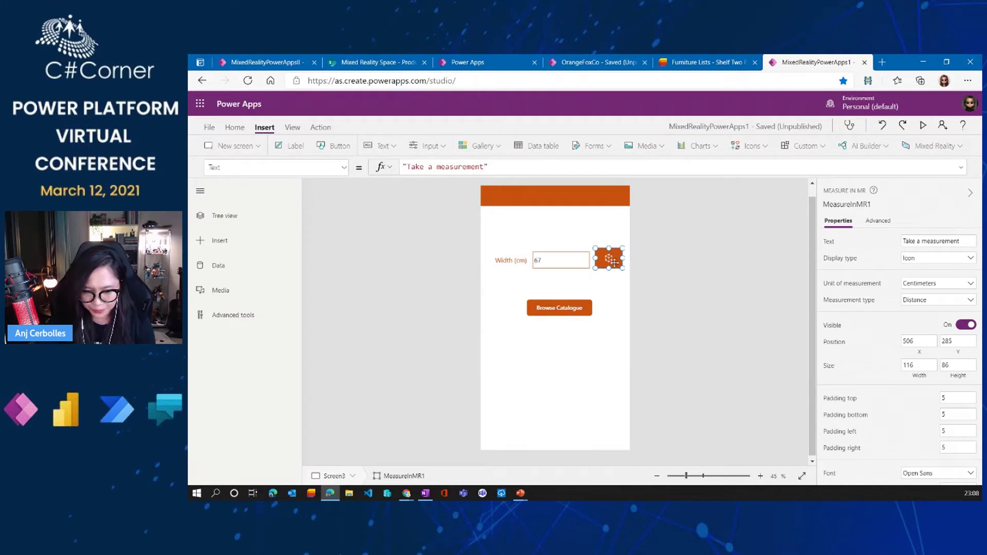
Show the measurement control's OnChange formula in the formula bar and examine its widthInCM variable
{"action": "left_click", "coordinate": [878, 220]}
{"action": "scroll", "coordinate": [936, 275], "scroll_direction": "down", "scroll_amount": 1}
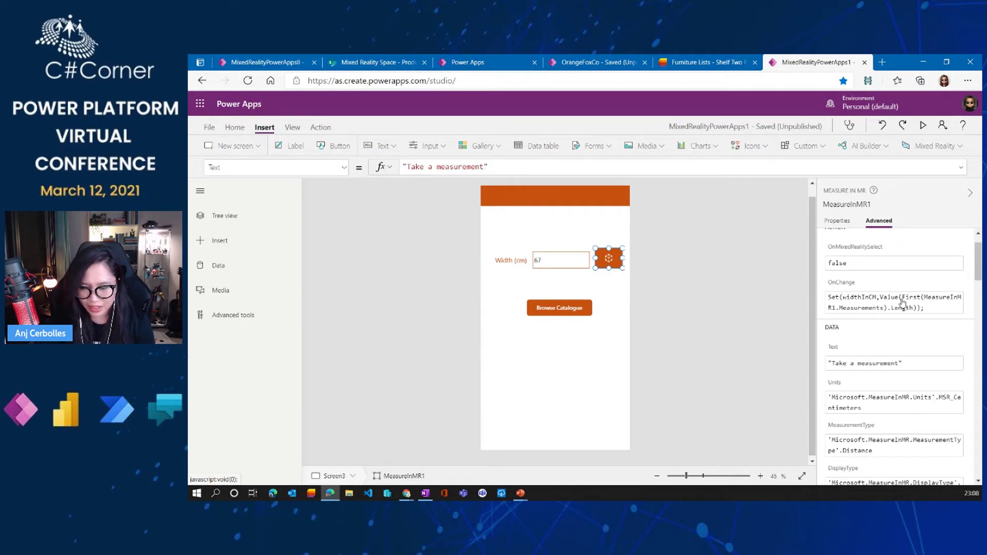
{"action": "left_click", "coordinate": [924, 309]}
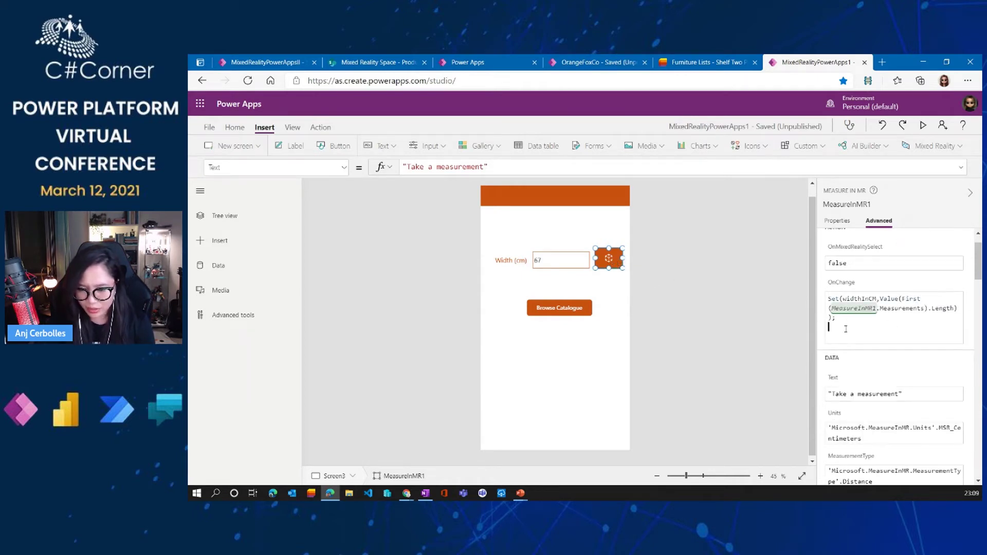
{"action": "left_click", "coordinate": [343, 168]}
{"action": "scroll", "coordinate": [314, 287], "scroll_direction": "down", "scroll_amount": 2}
{"action": "scroll", "coordinate": [303, 293], "scroll_direction": "up", "scroll_amount": 4}
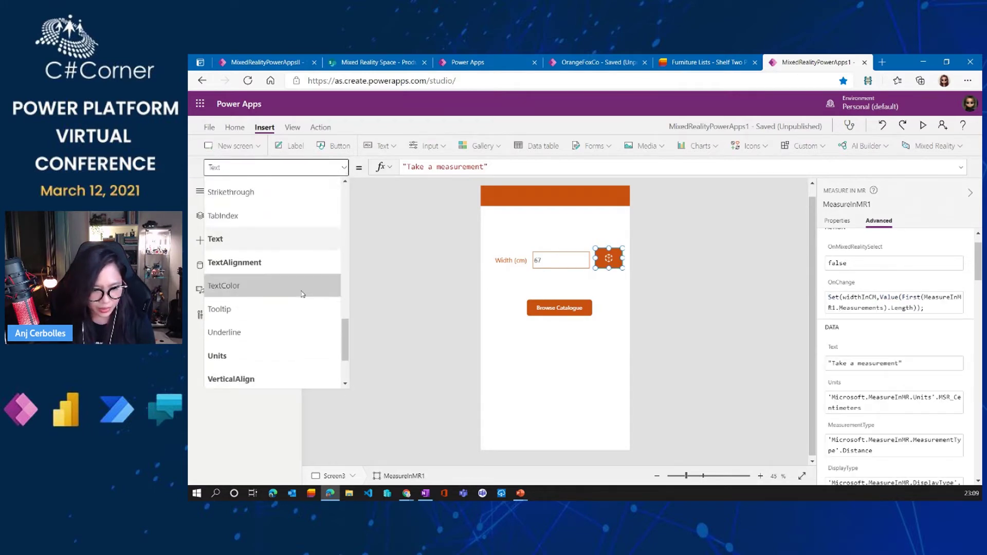
{"action": "scroll", "coordinate": [303, 293], "scroll_direction": "up", "scroll_amount": 3}
{"action": "left_click", "coordinate": [303, 266]}
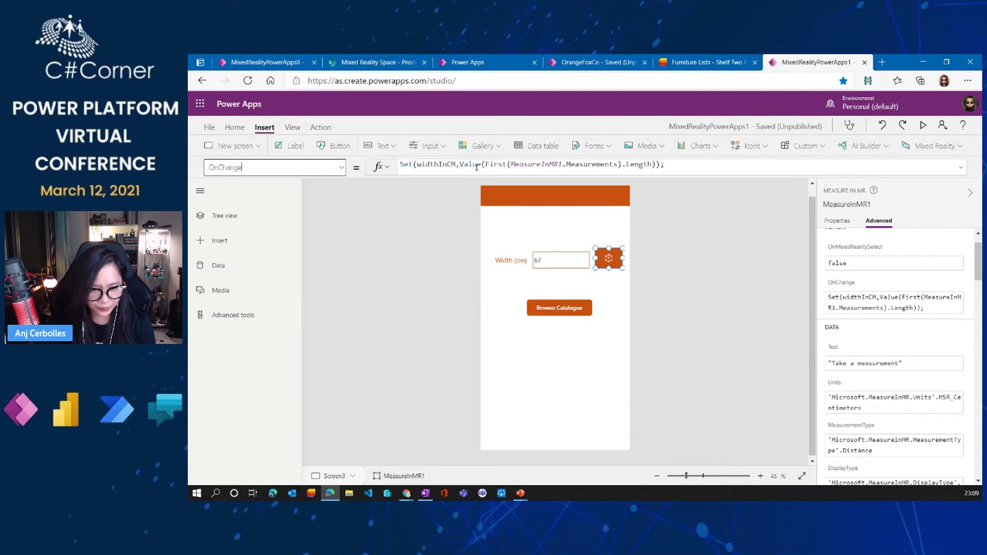
{"action": "left_click", "coordinate": [467, 167]}
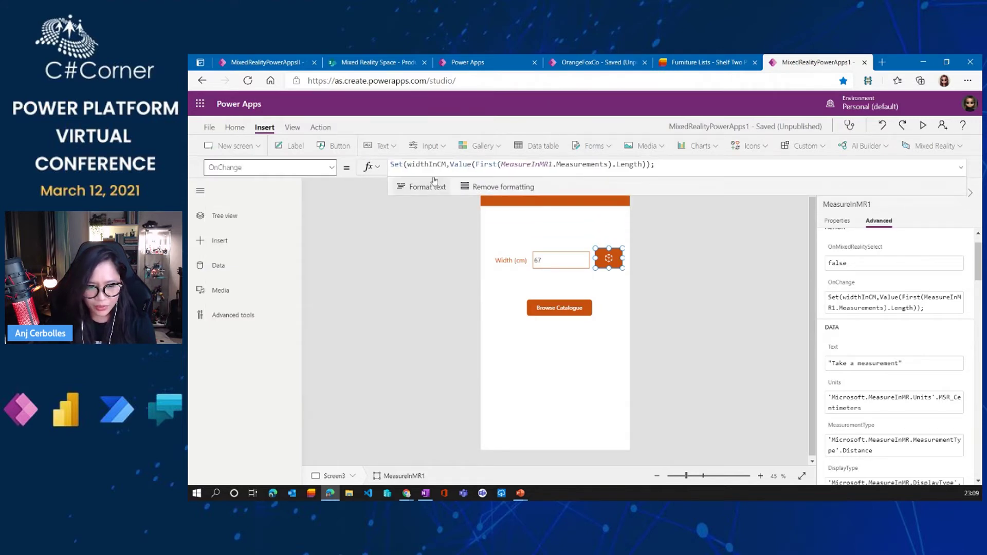
{"action": "double_click", "coordinate": [422, 164]}
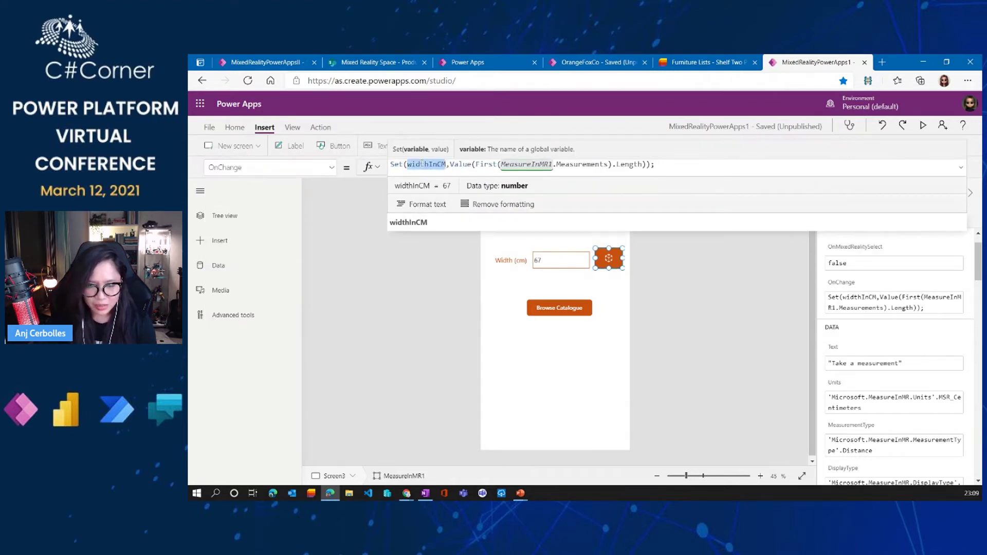
{"action": "left_click", "coordinate": [478, 163]}
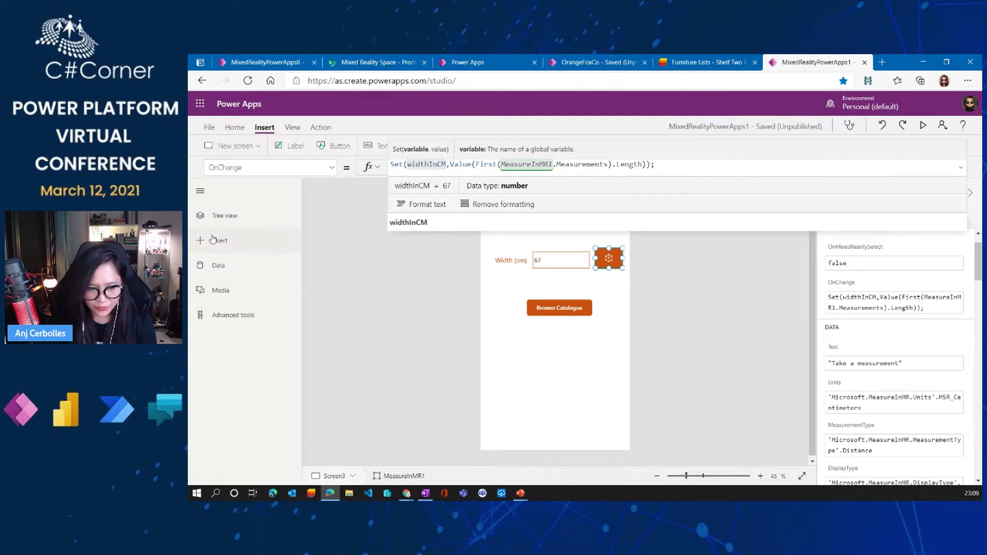
Show the tree view and collapse the navigation labels to icons only
{"action": "left_click", "coordinate": [231, 220]}
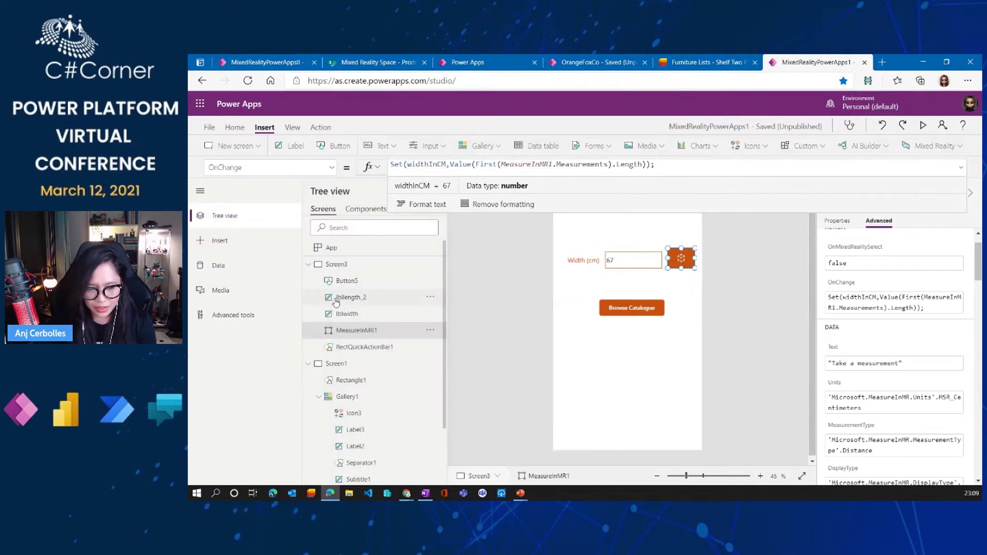
{"action": "left_click", "coordinate": [226, 215]}
{"action": "left_click", "coordinate": [225, 215]}
{"action": "left_click", "coordinate": [200, 191]}
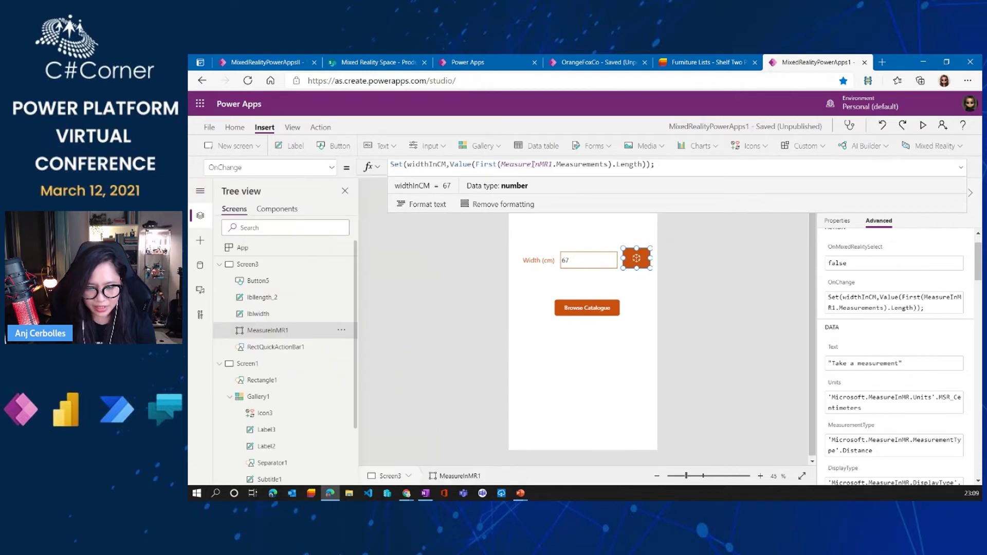
Examine how the OnChange formula assigns the first measurement's Length to the widthInCM variable
{"action": "double_click", "coordinate": [424, 166]}
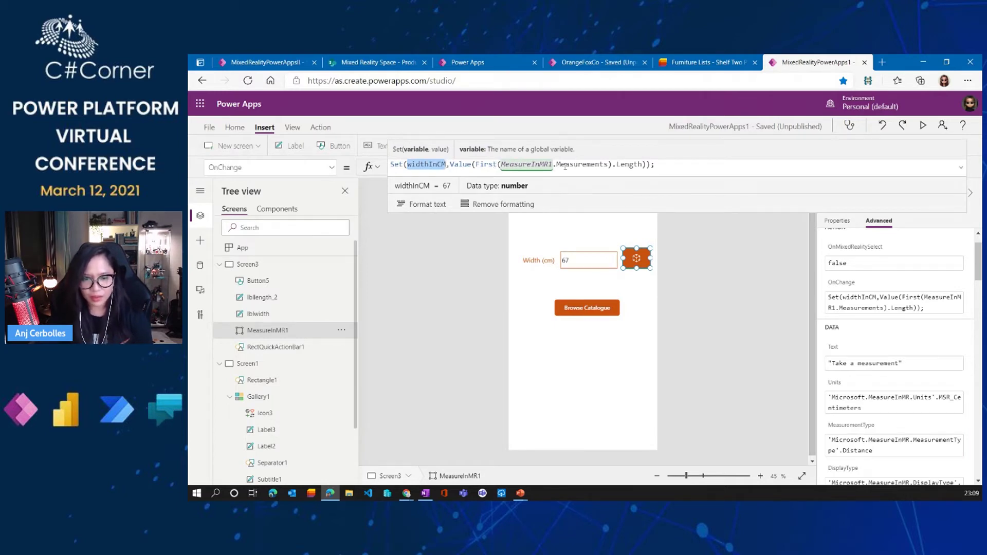
{"action": "scroll", "coordinate": [302, 315], "scroll_direction": "down", "scroll_amount": 2}
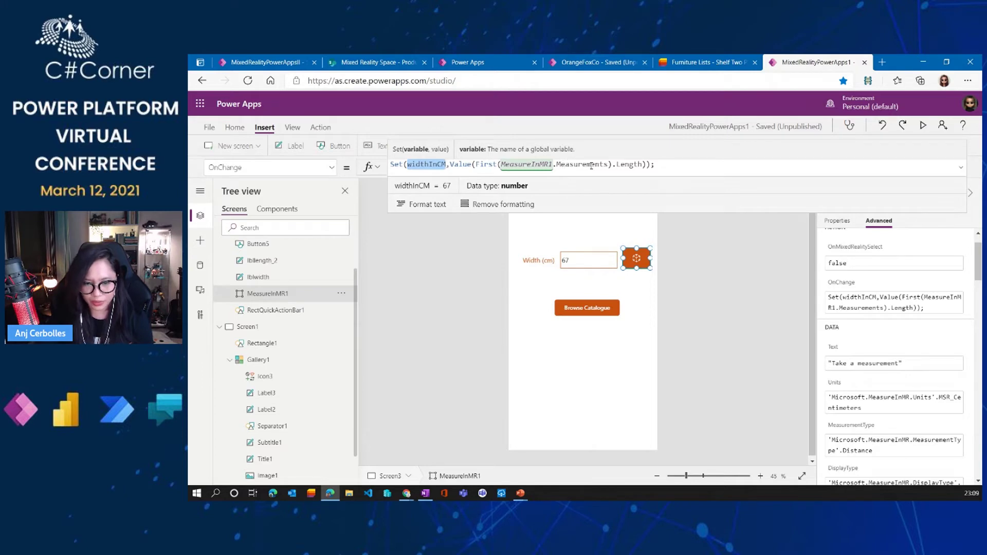
{"action": "left_click", "coordinate": [624, 165]}
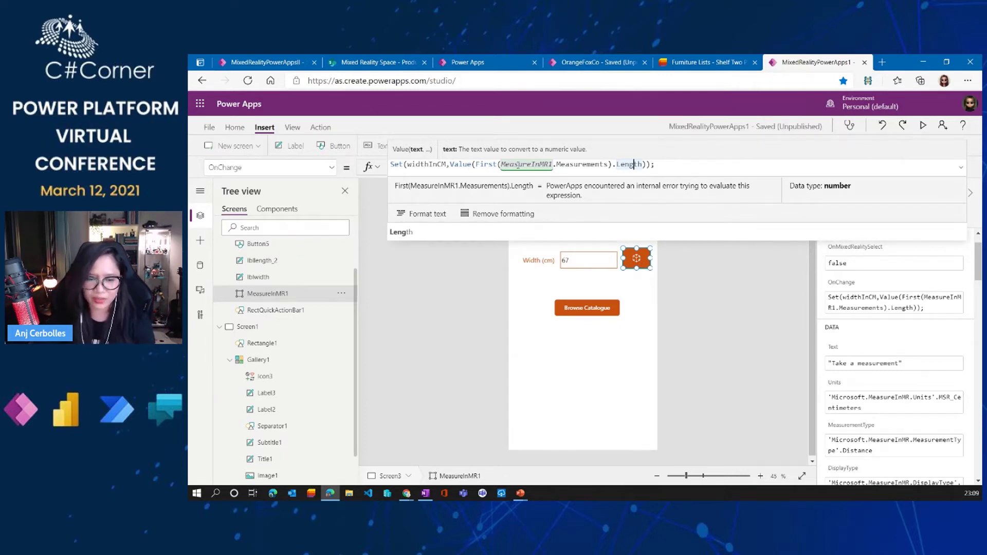
{"action": "triple_click", "coordinate": [424, 164]}
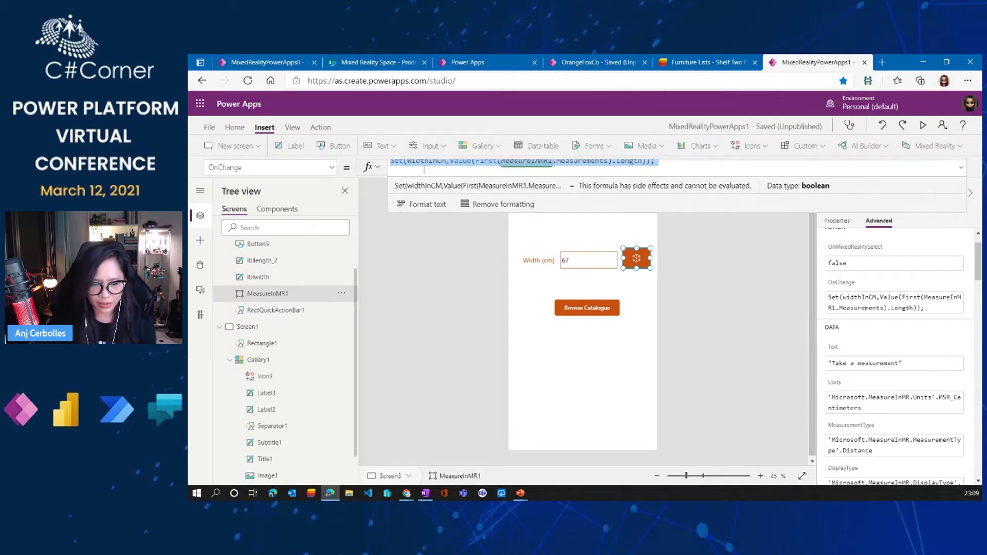
{"action": "double_click", "coordinate": [425, 164]}
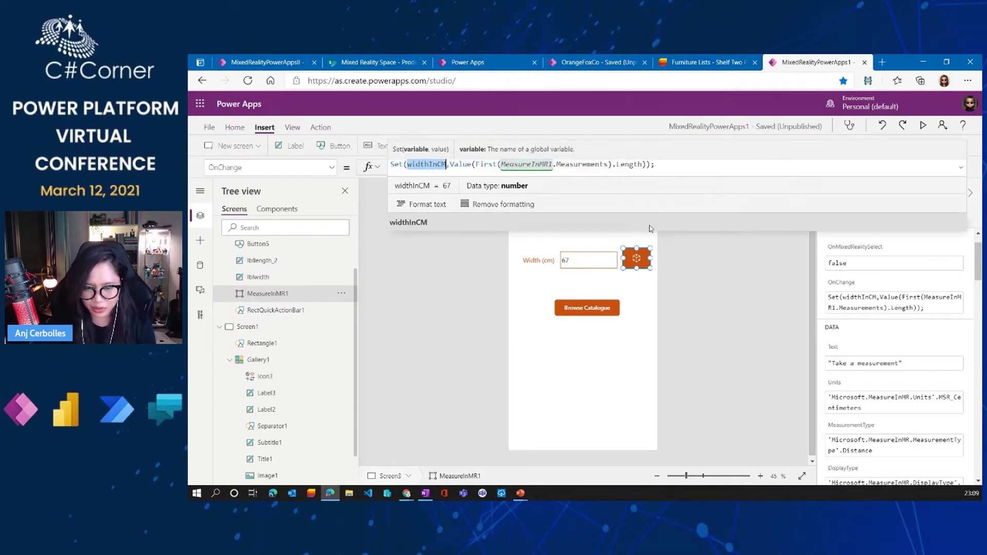
{"action": "left_click", "coordinate": [646, 210]}
Examine the width label's Text formula alongside the measurement control's OnChange formula
{"action": "left_click", "coordinate": [606, 262]}
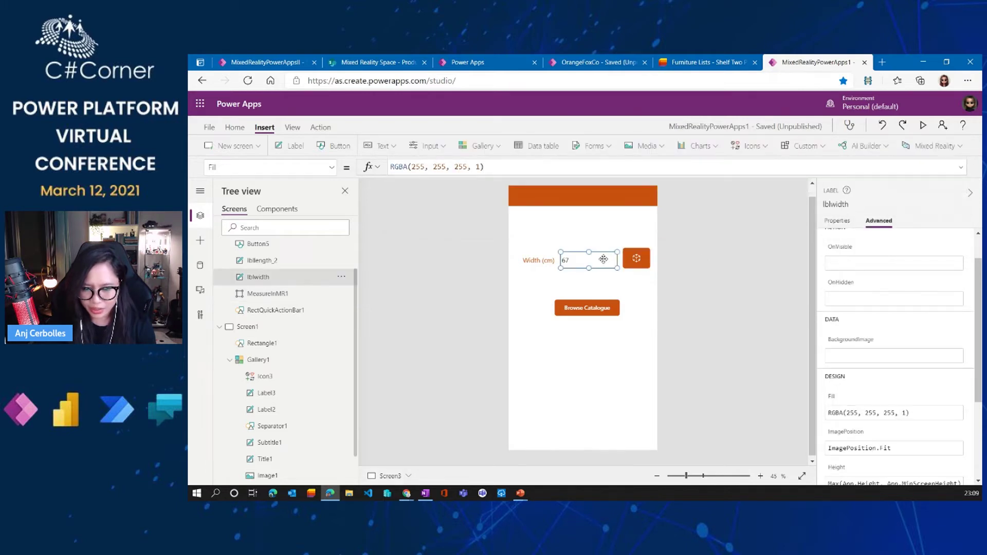
{"action": "scroll", "coordinate": [849, 329], "scroll_direction": "up", "scroll_amount": 2}
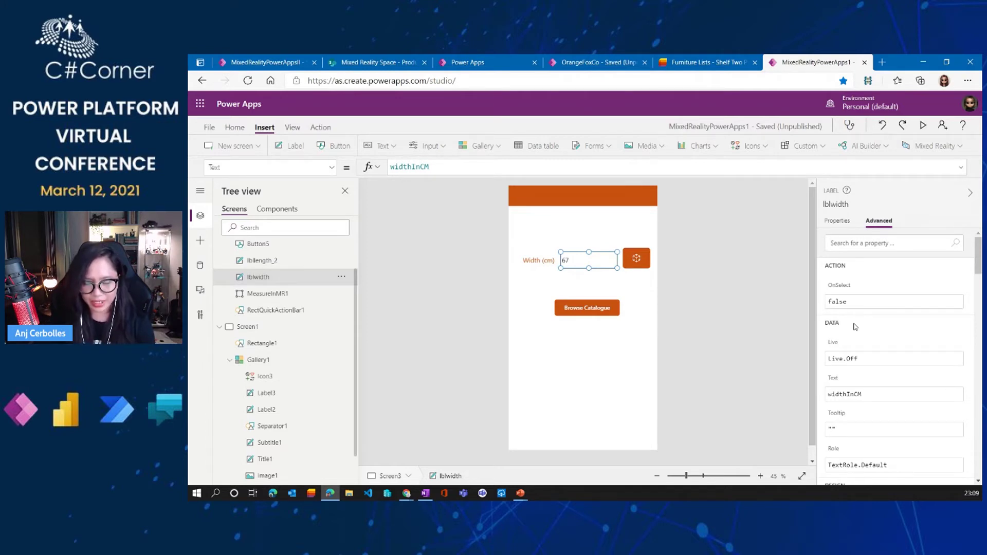
{"action": "left_click", "coordinate": [636, 260]}
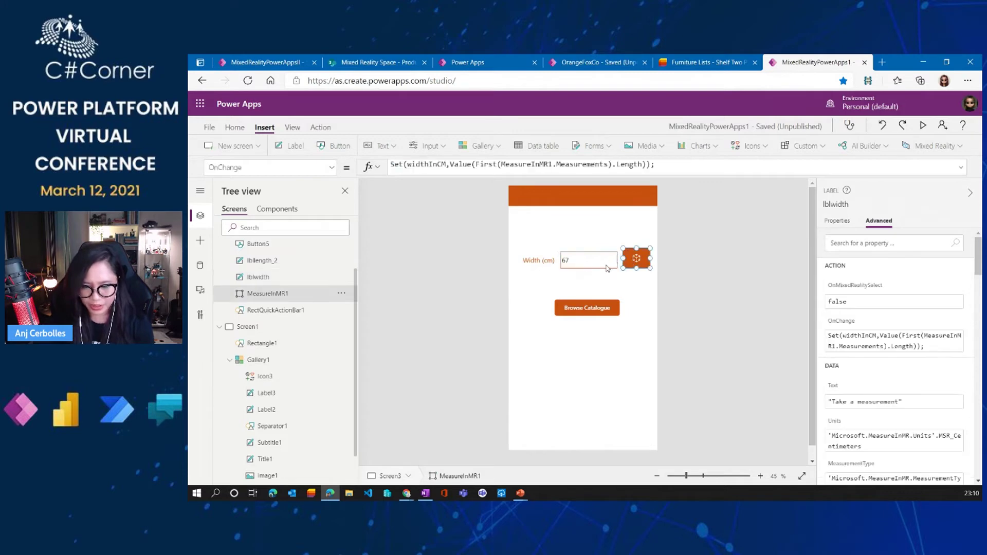
{"action": "left_click", "coordinate": [591, 260]}
{"action": "scroll", "coordinate": [781, 303], "scroll_direction": "down", "scroll_amount": 1}
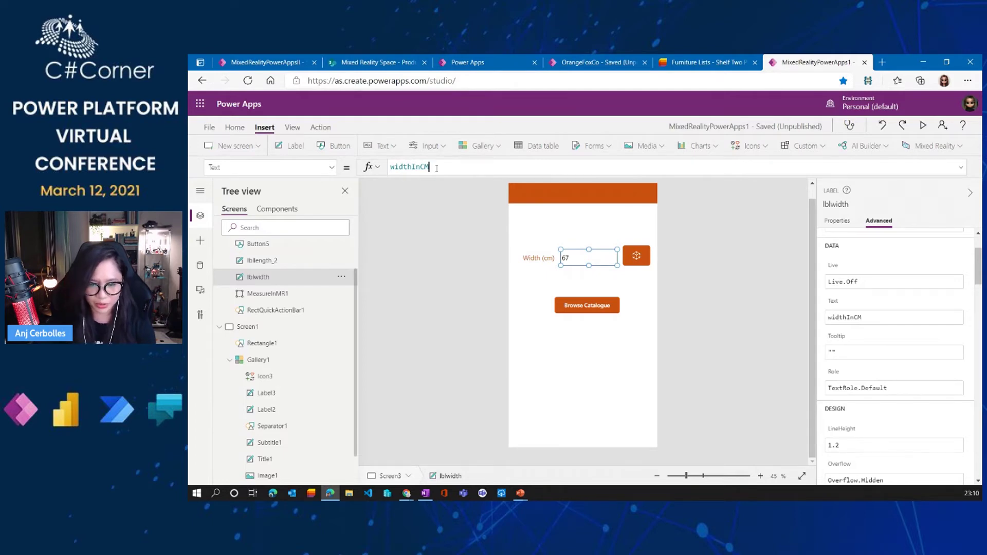
{"action": "left_click", "coordinate": [583, 244]}
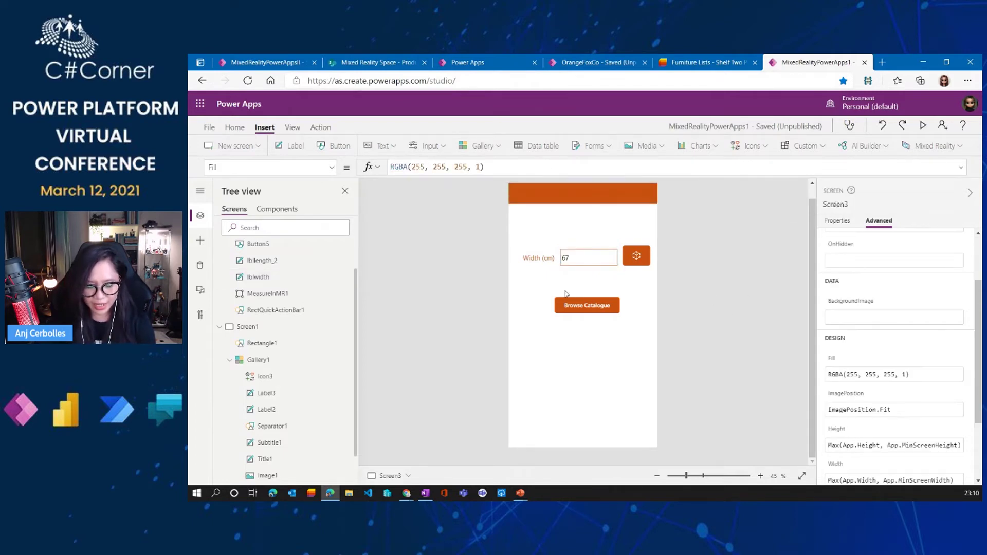
Run the Browse Catalogue button to open Screen1, and collapse Screen3 in the tree view
{"action": "left_click", "coordinate": [599, 307]}
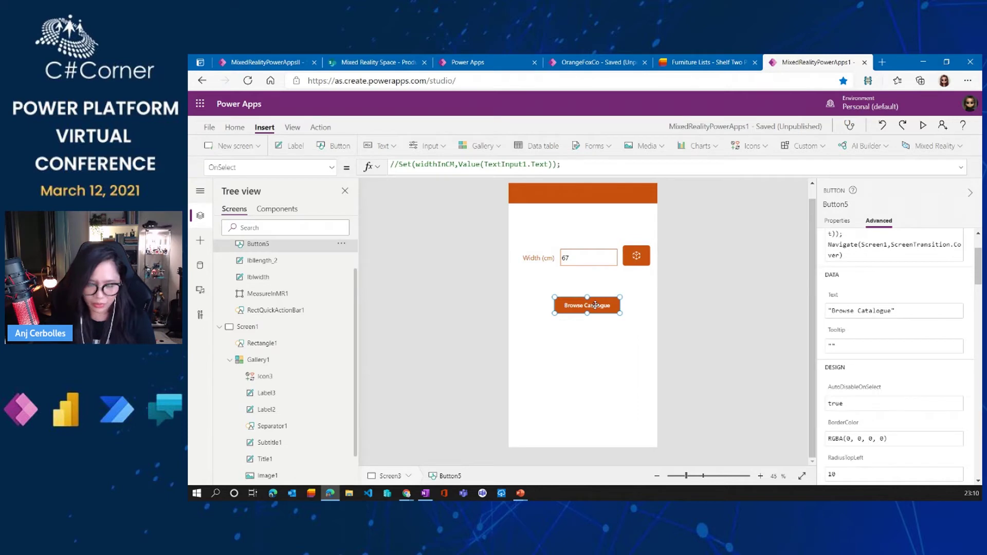
{"action": "key", "text": "alt"}
{"action": "left_click", "coordinate": [596, 308], "text": "alt"}
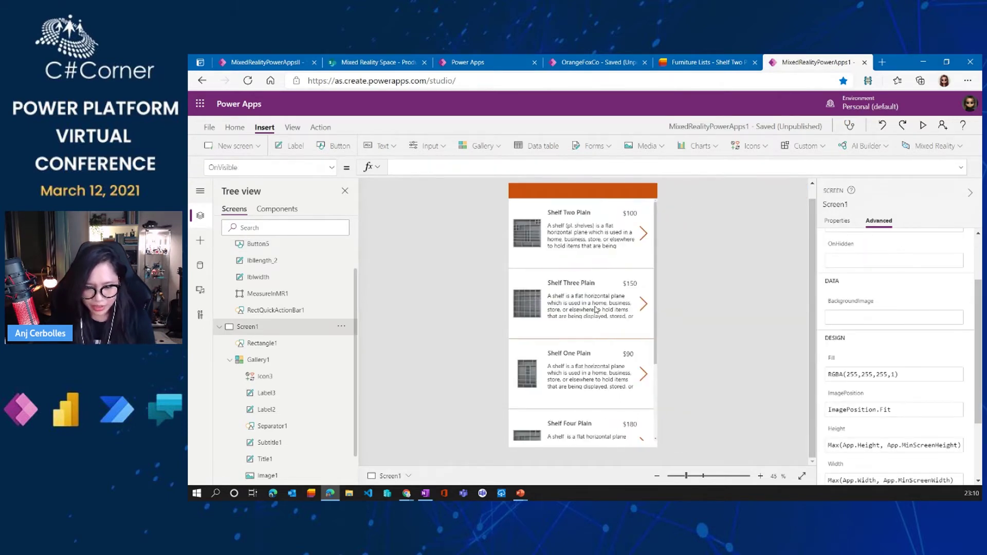
{"action": "scroll", "coordinate": [301, 347], "scroll_direction": "up", "scroll_amount": 2}
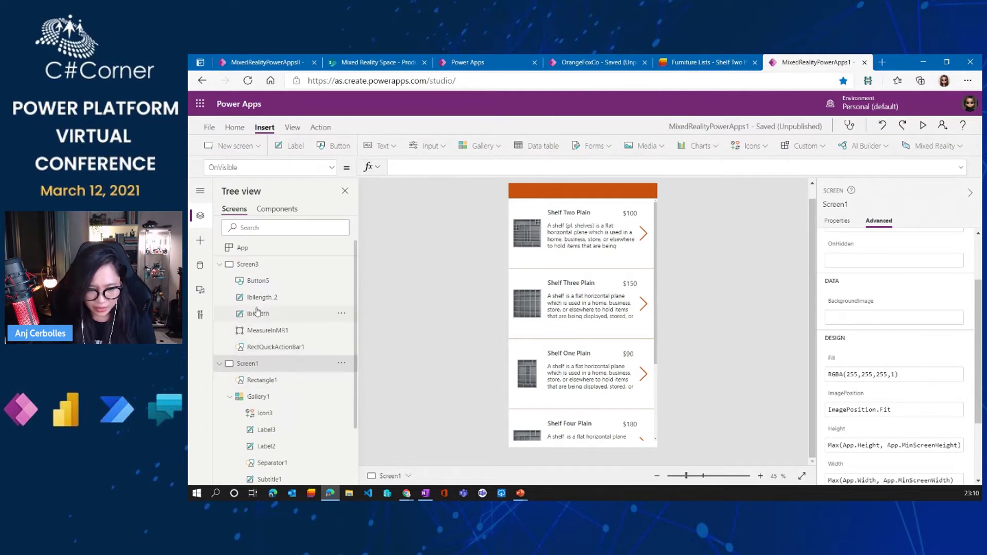
{"action": "left_click", "coordinate": [219, 265]}
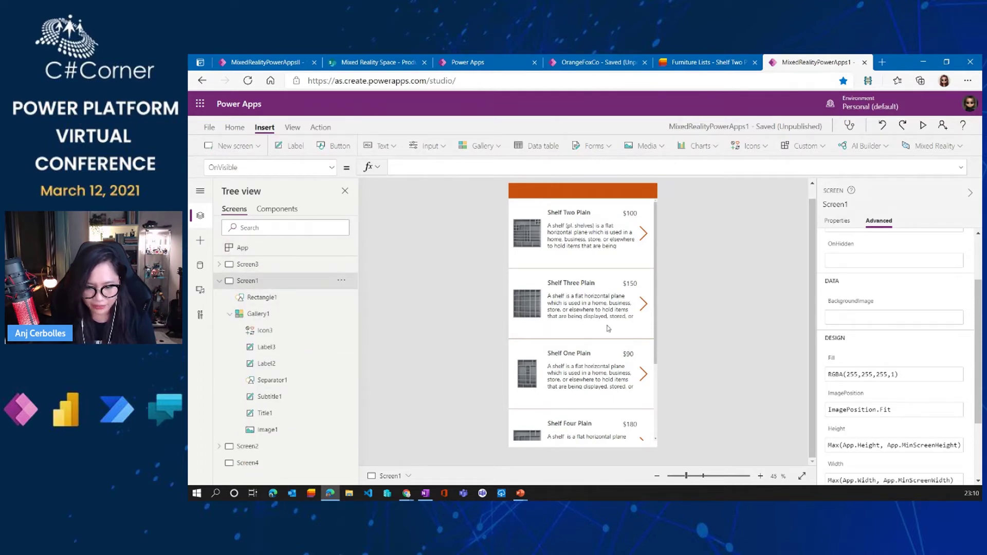
Examine the catalogue gallery's Items formula, and switch to its Furniture Lists source in Microsoft Lists
{"action": "left_click", "coordinate": [625, 418]}
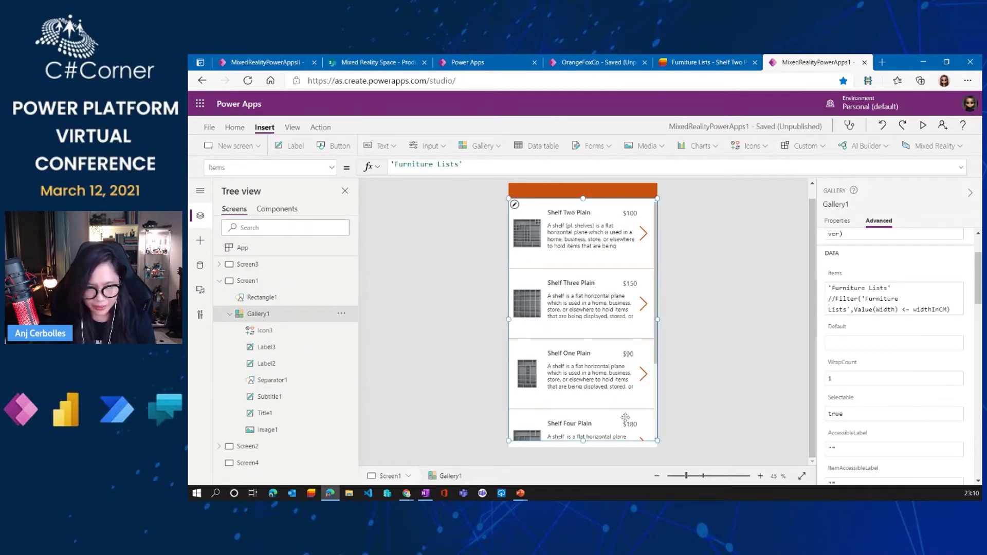
{"action": "left_click", "coordinate": [465, 175]}
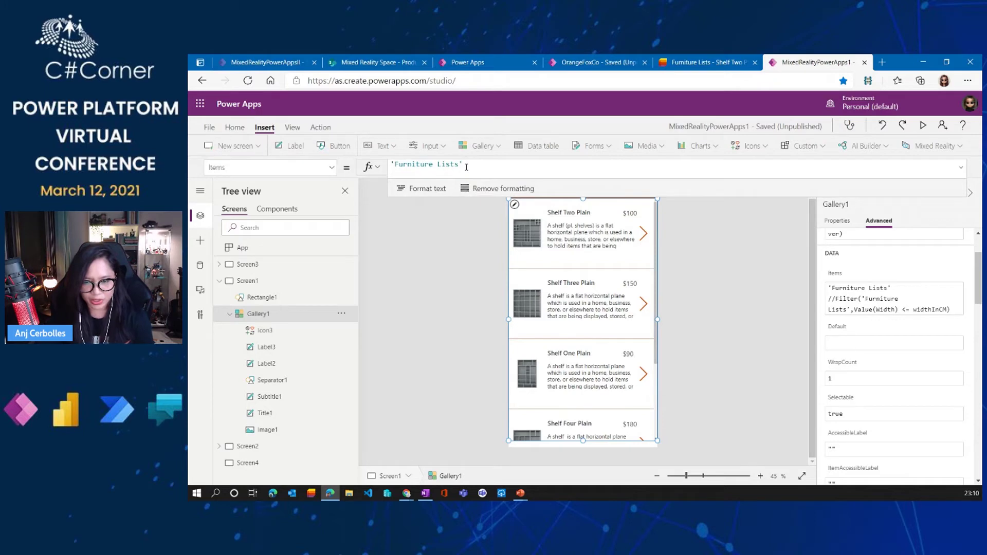
{"action": "left_click", "coordinate": [709, 63]}
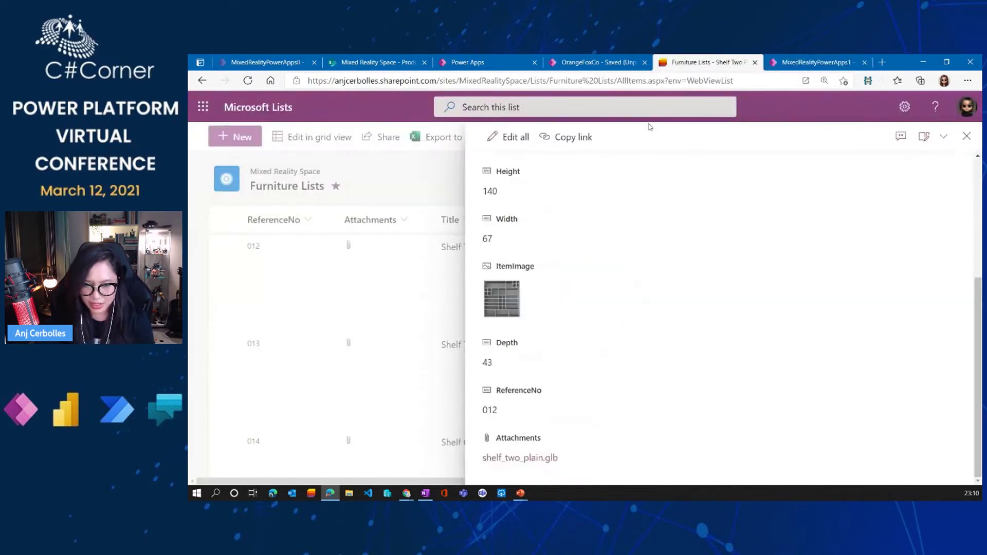
Close the list item's details, switch back to Power Apps, and examine Gallery1's field mappings and Label3's Text formula
{"action": "left_click", "coordinate": [967, 137]}
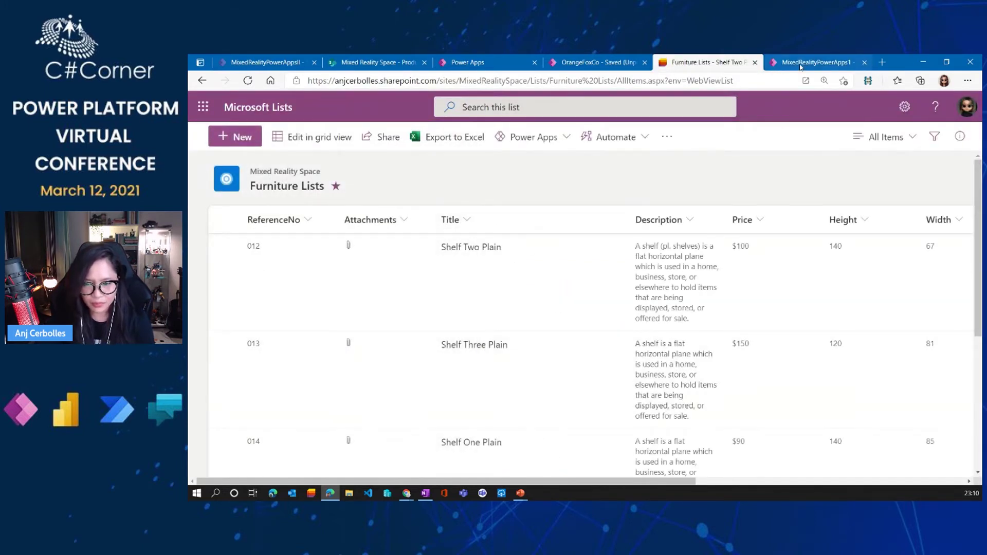
{"action": "left_click", "coordinate": [800, 64]}
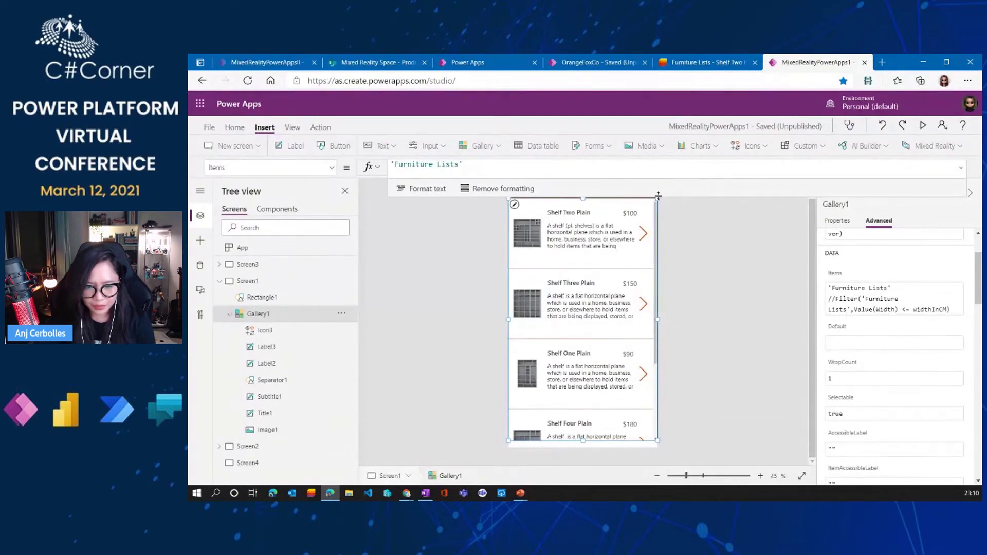
{"action": "scroll", "coordinate": [776, 260], "scroll_direction": "up", "scroll_amount": 1}
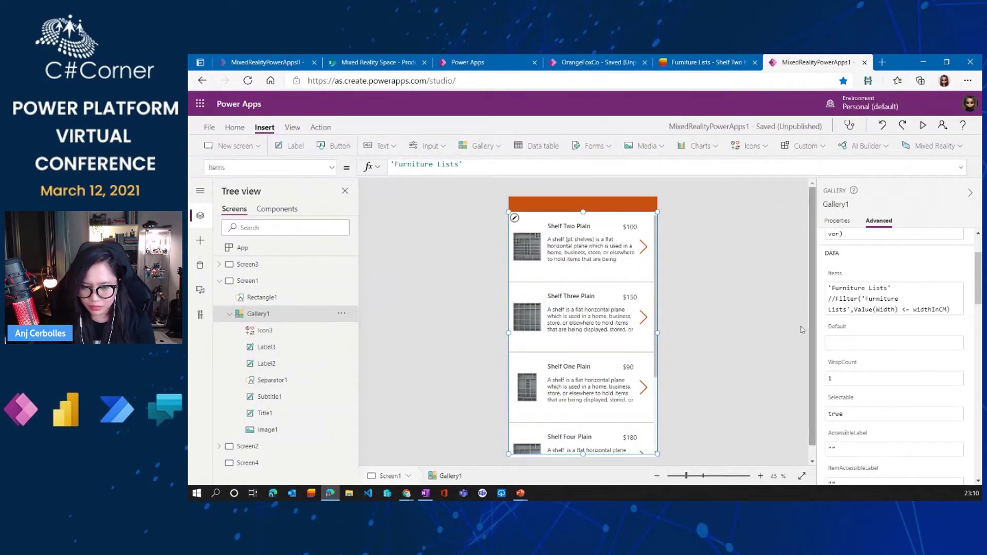
{"action": "left_click", "coordinate": [837, 221]}
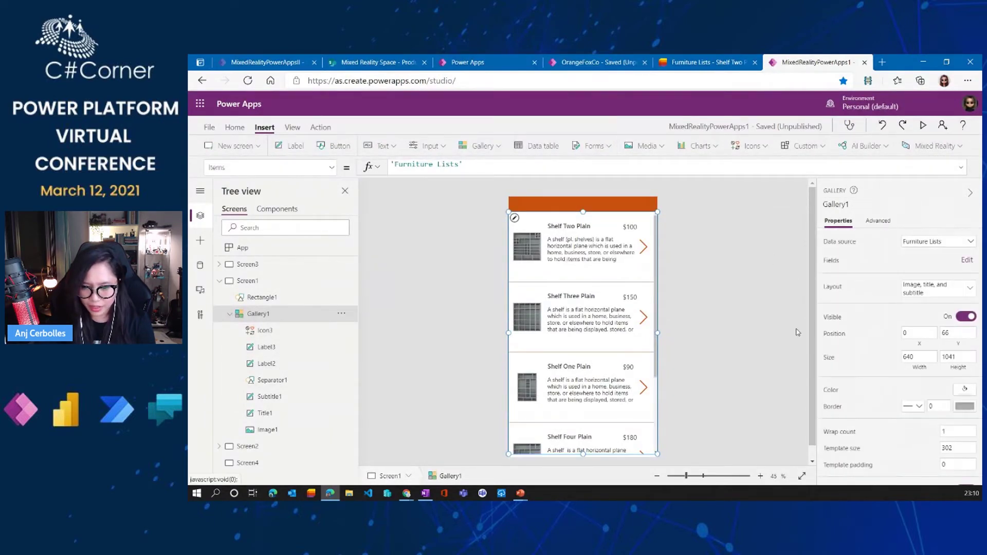
{"action": "left_click", "coordinate": [965, 261]}
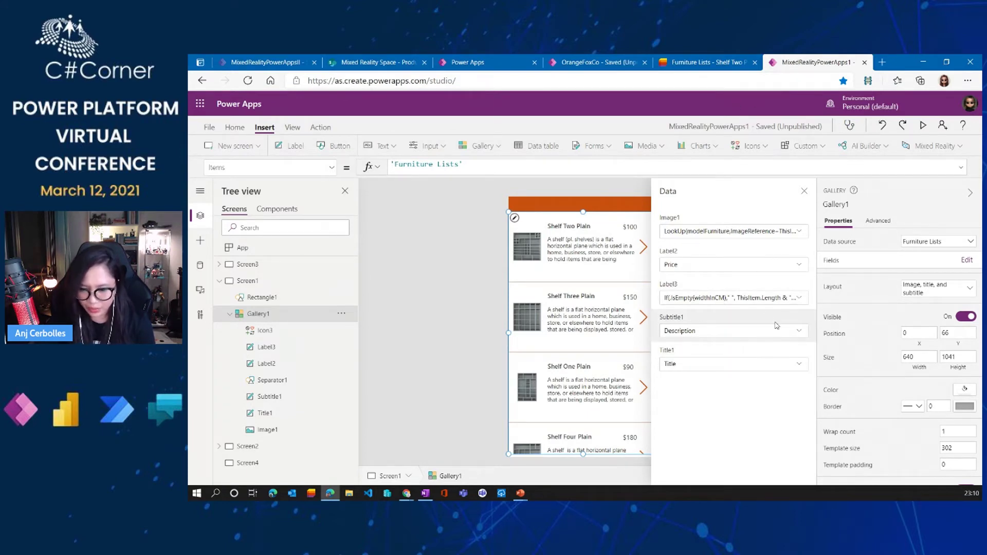
{"action": "left_click", "coordinate": [774, 302]}
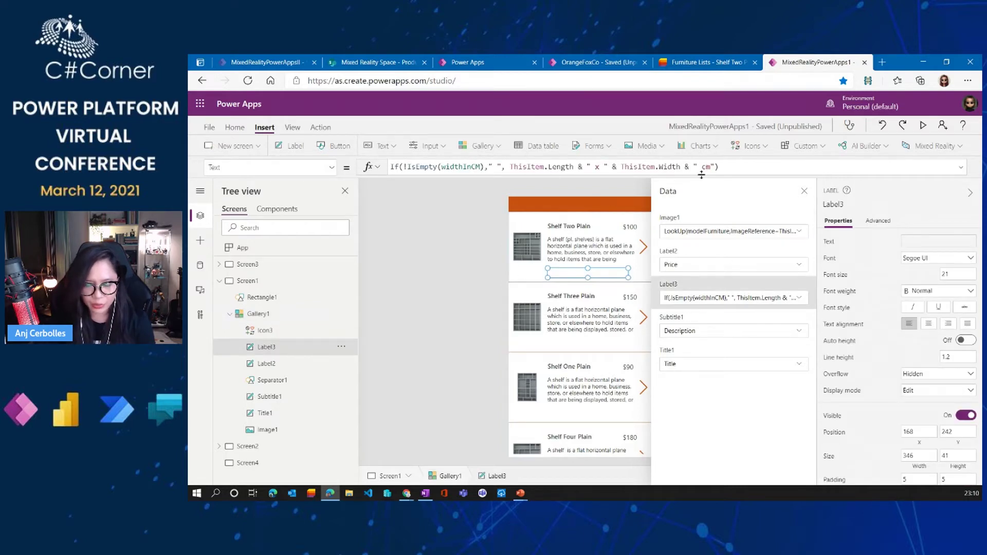
{"action": "left_click", "coordinate": [436, 279]}
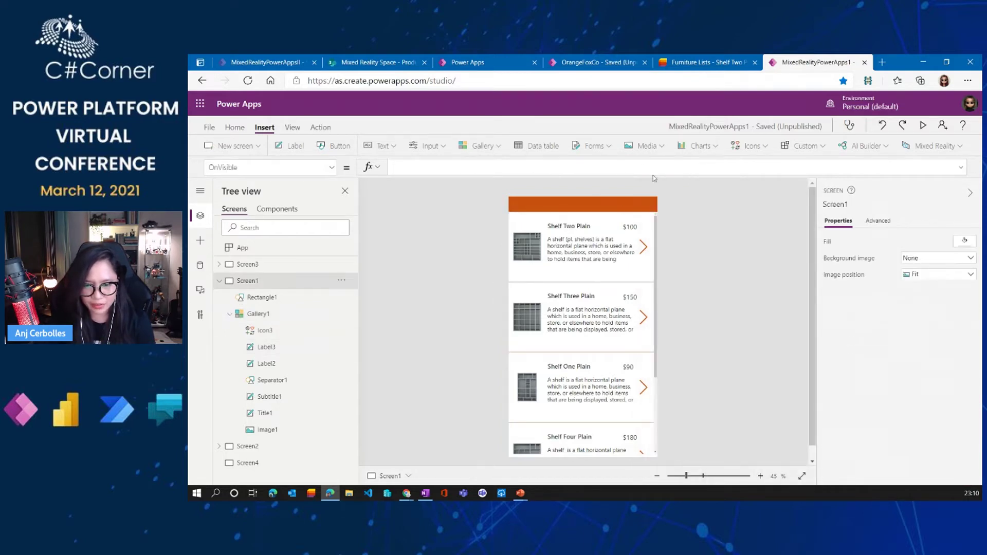
Switch to Microsoft Lists and examine the Height, Width and Depth columns of the Shelf Two Plain item
{"action": "left_click", "coordinate": [686, 62]}
{"action": "left_click_drag", "start_coordinate": [606, 481], "coordinate": [880, 496]}
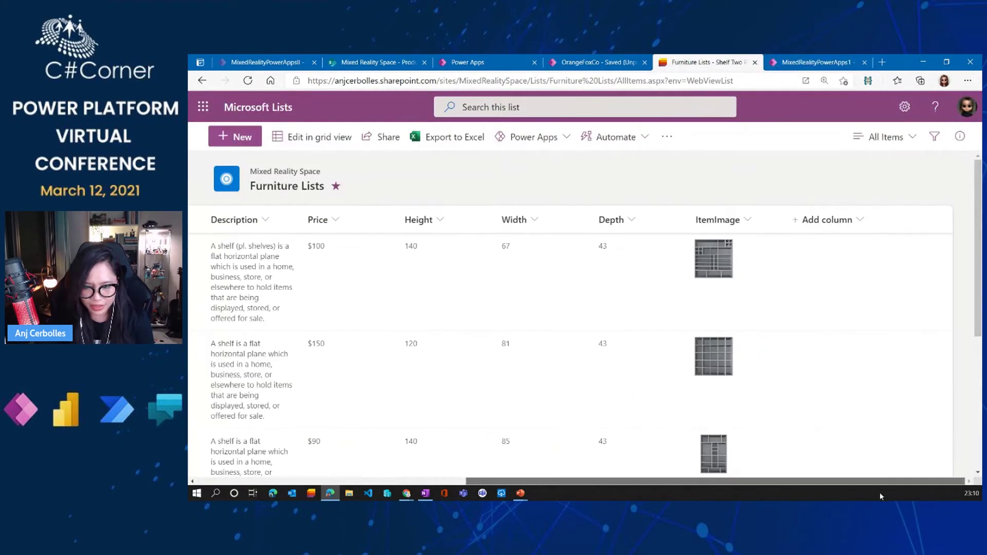
{"action": "left_click", "coordinate": [515, 264]}
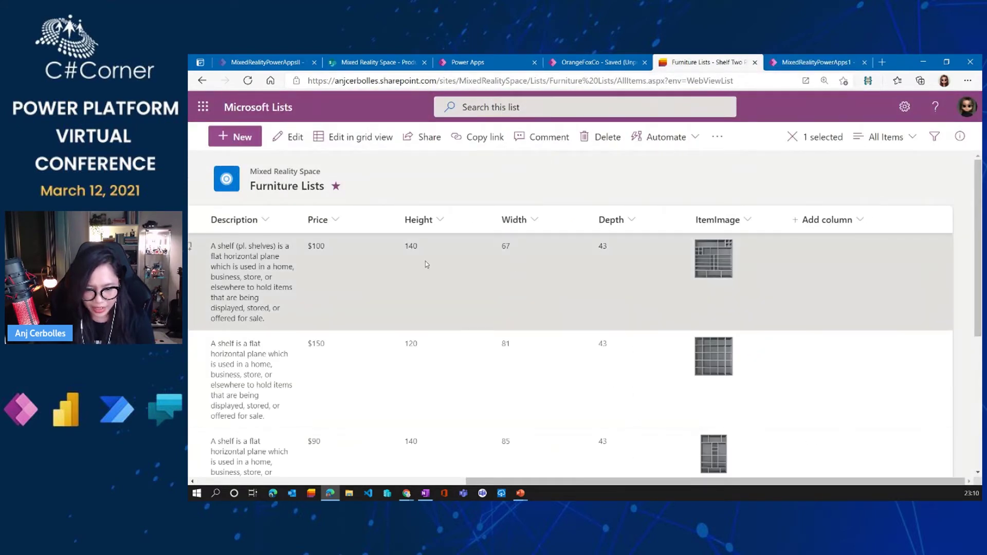
Back in Power Apps, run the catalogue's Shelf Two Plain arrow to open Screen2, and collapse Screen1 in the tree view
{"action": "left_click", "coordinate": [818, 61]}
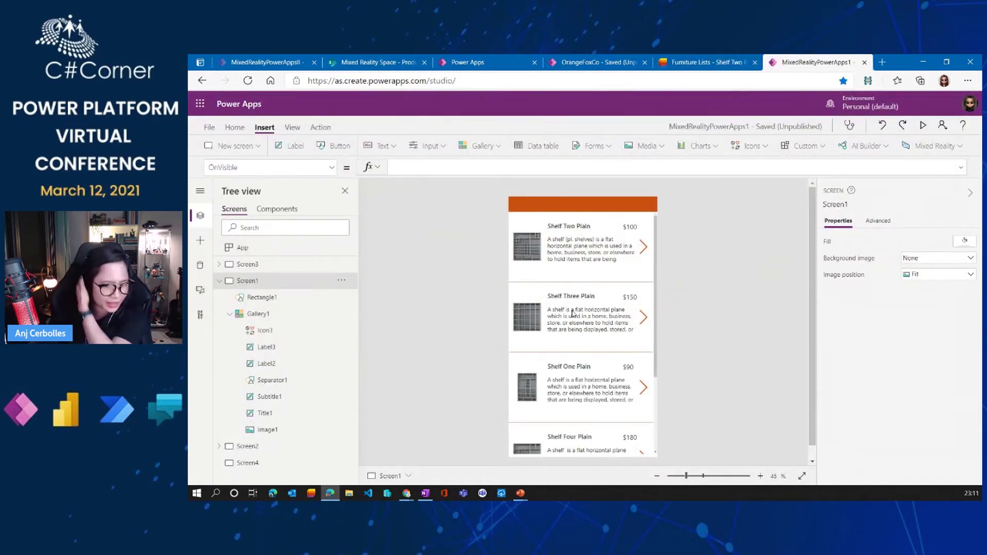
{"action": "left_click", "coordinate": [258, 314]}
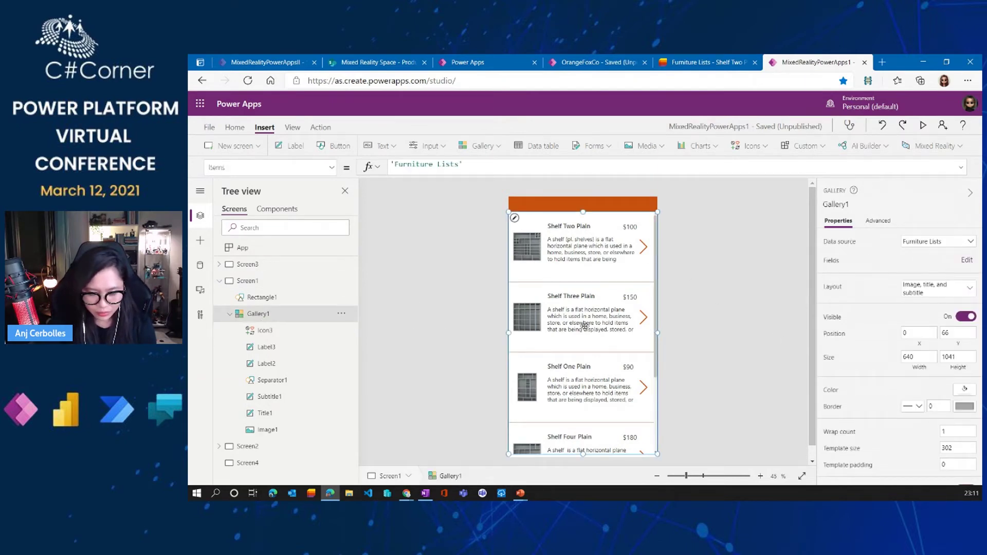
{"action": "key", "text": "alt"}
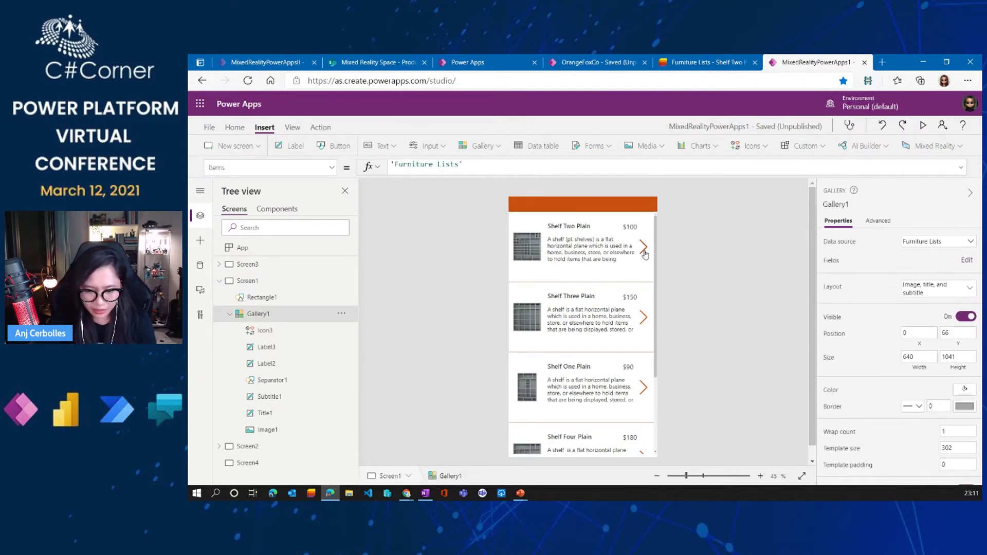
{"action": "left_click", "coordinate": [644, 249], "text": "alt"}
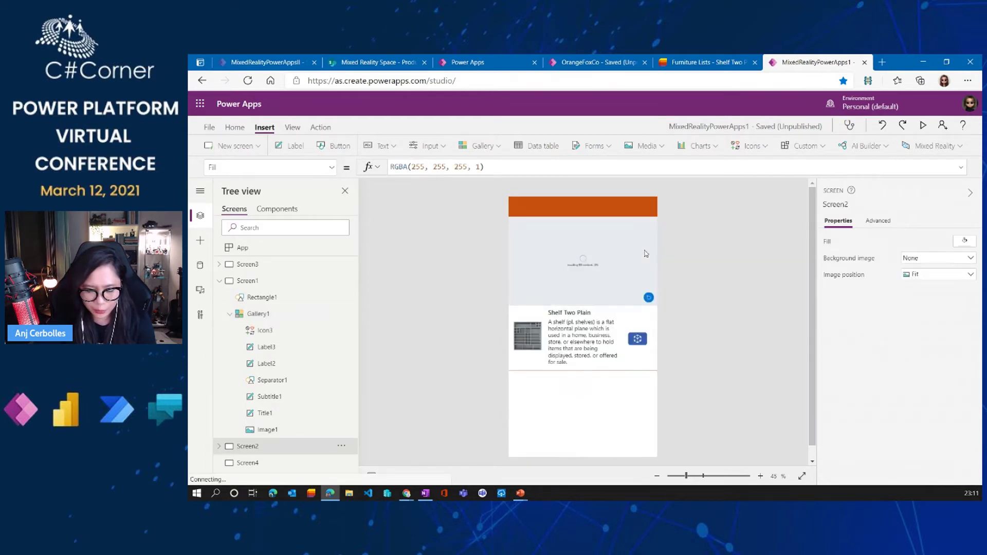
{"action": "left_click", "coordinate": [220, 281]}
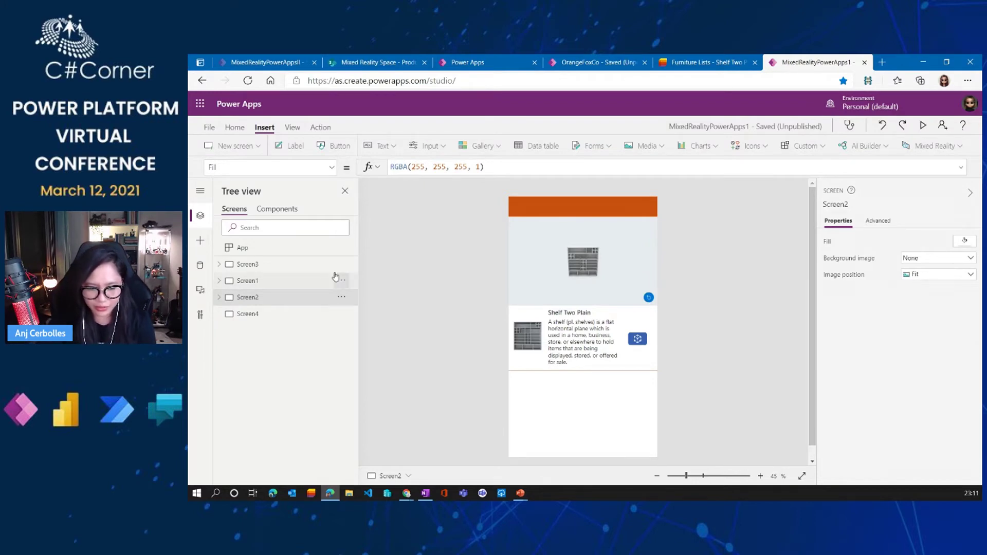
Locate View in 3D among the insertable media controls, and rotate the shelf model in Screen2's 3D viewer
{"action": "left_click", "coordinate": [581, 415]}
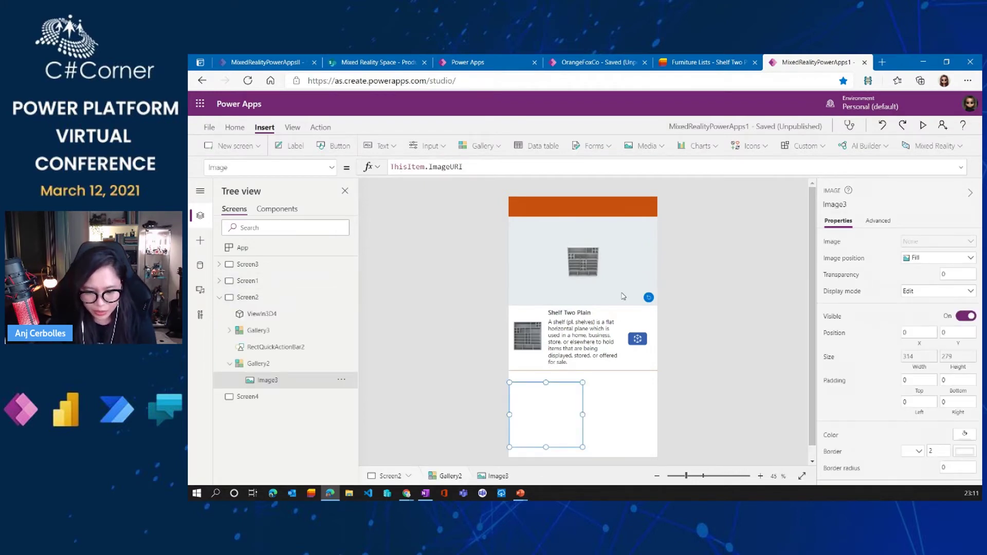
{"action": "left_click", "coordinate": [622, 294]}
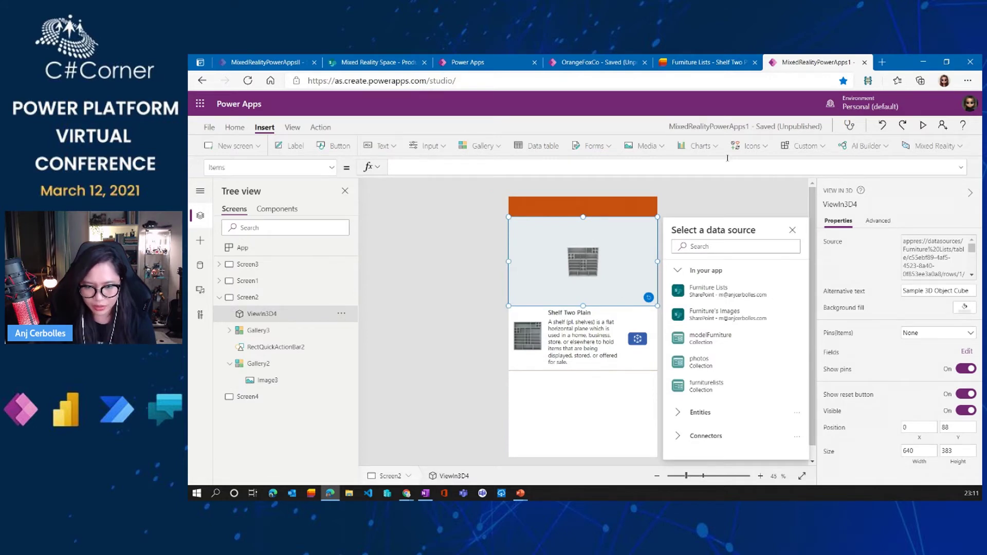
{"action": "left_click", "coordinate": [647, 146]}
{"action": "scroll", "coordinate": [676, 309], "scroll_direction": "down", "scroll_amount": 2}
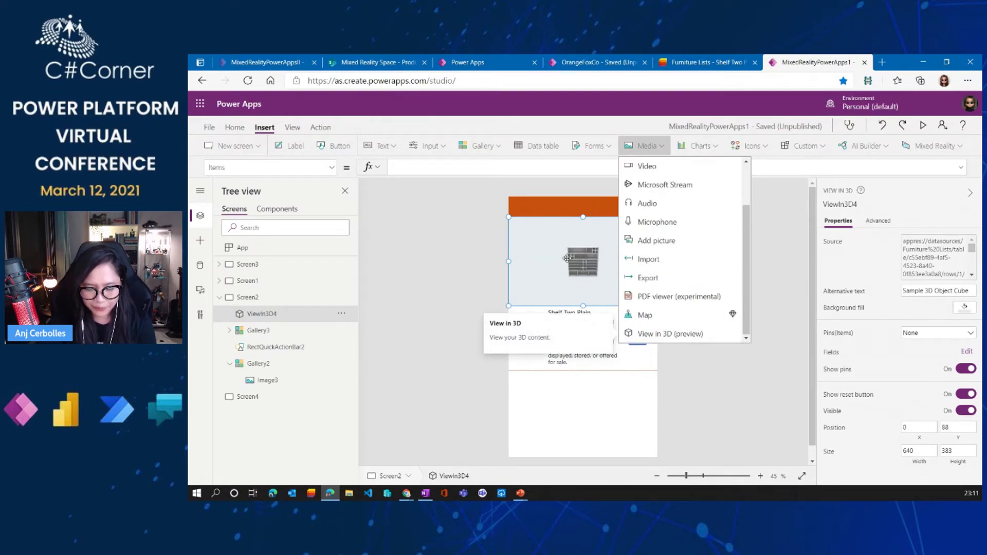
{"action": "left_click", "coordinate": [608, 253]}
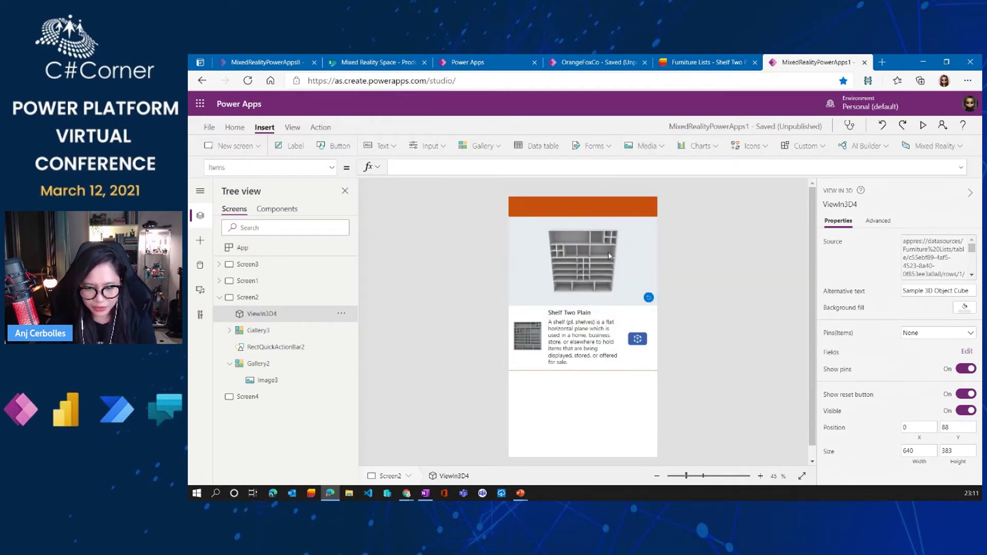
{"action": "left_click_drag", "start_coordinate": [547, 257], "coordinate": [590, 265]}
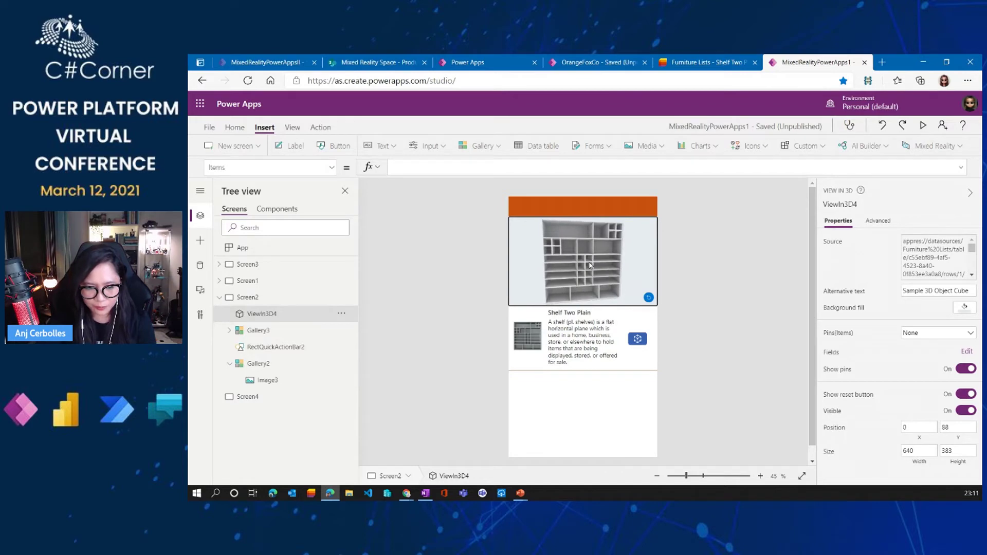
Examine the Source formula of the ViewIn3D4 control
{"action": "left_click", "coordinate": [590, 265]}
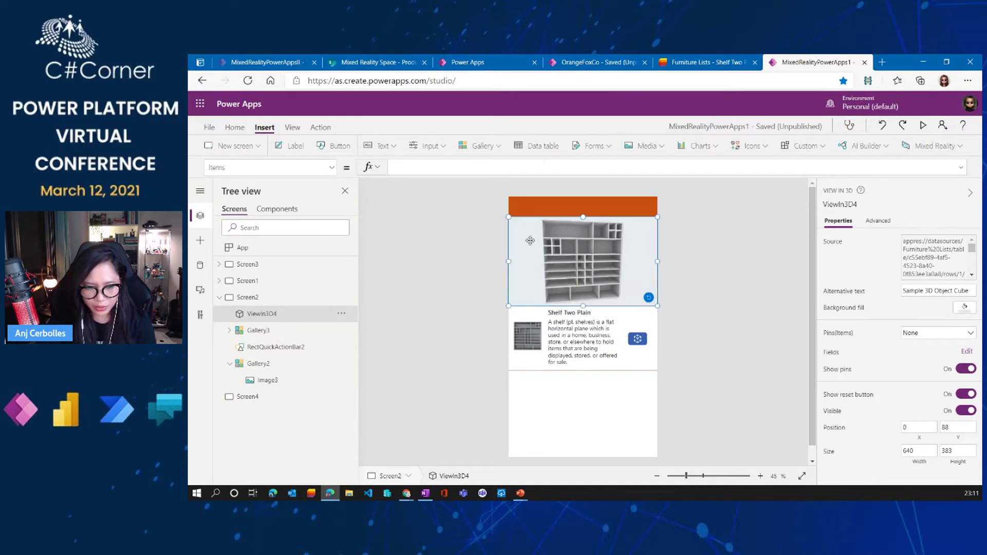
{"action": "left_click", "coordinate": [332, 167]}
{"action": "scroll", "coordinate": [317, 228], "scroll_direction": "down", "scroll_amount": 3}
{"action": "scroll", "coordinate": [278, 344], "scroll_direction": "down", "scroll_amount": 1}
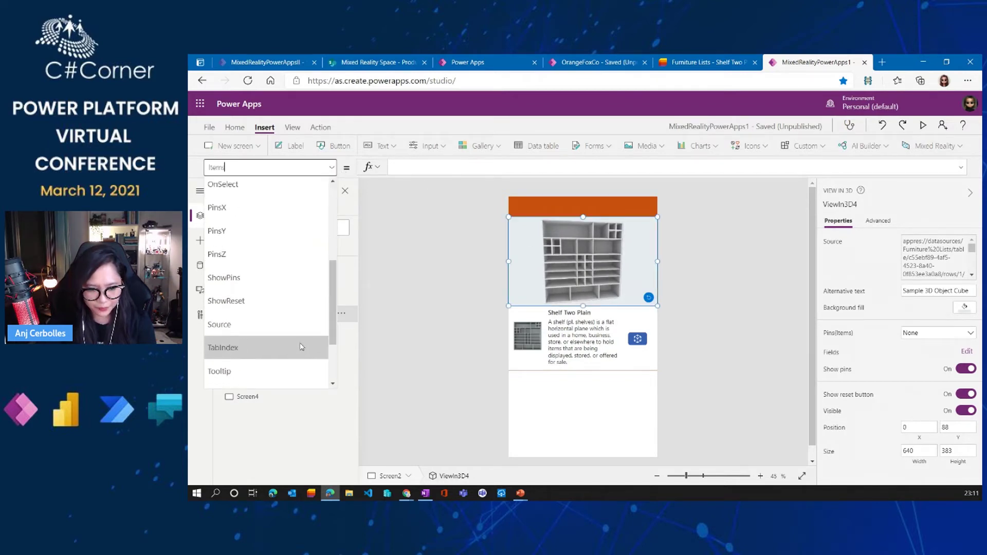
{"action": "left_click", "coordinate": [277, 346]}
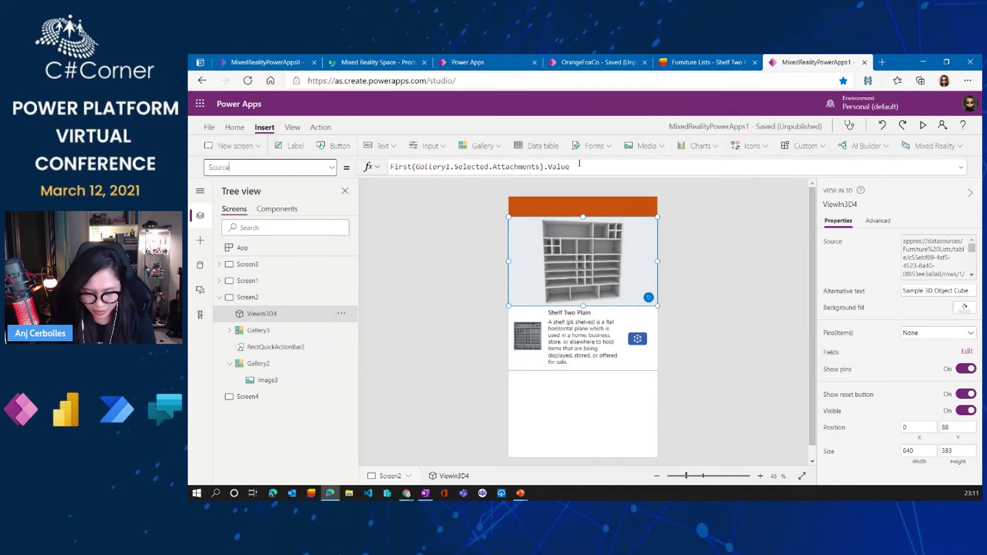
{"action": "left_click", "coordinate": [579, 166]}
Return to Gallery1 on Screen1 and examine its items and dimension label
{"action": "left_click", "coordinate": [219, 281]}
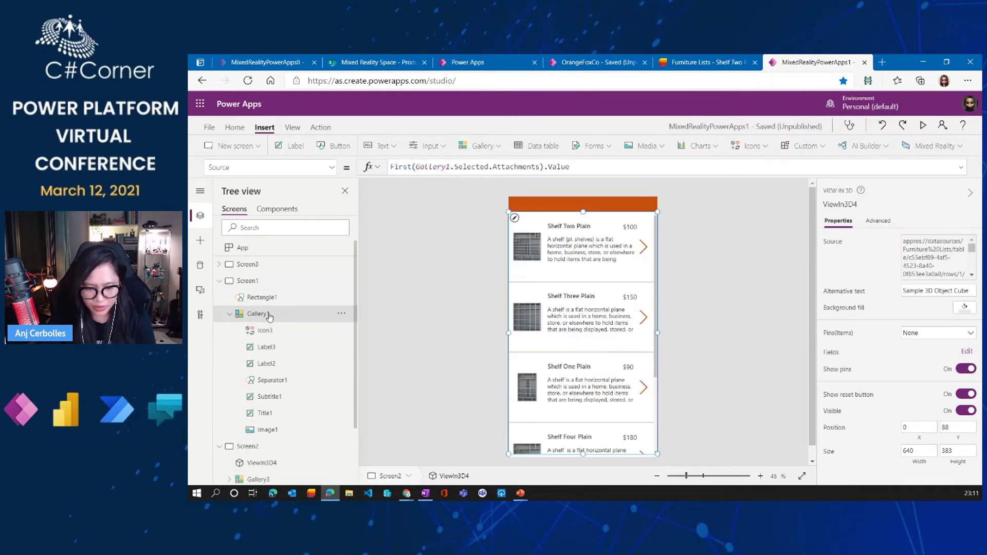
{"action": "left_click", "coordinate": [268, 314]}
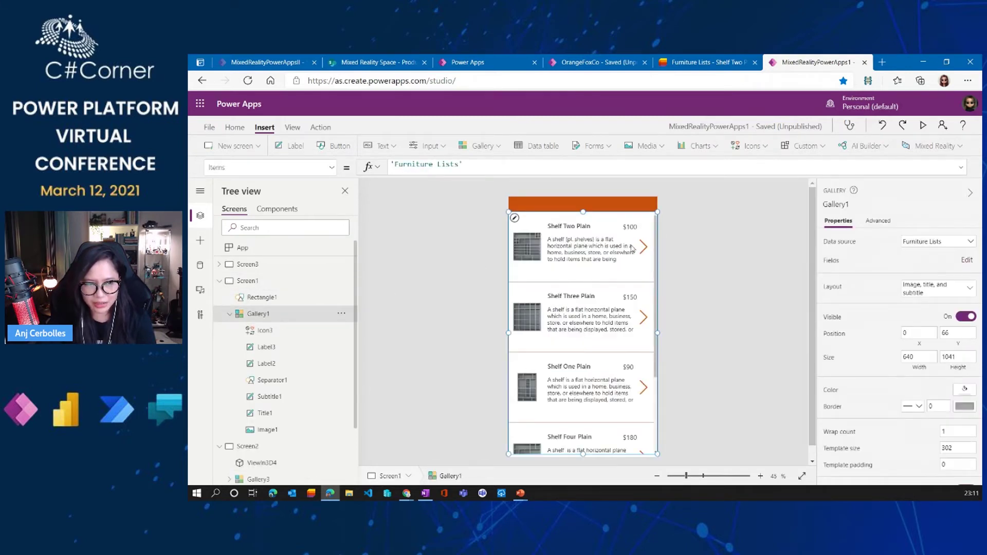
{"action": "left_click", "coordinate": [597, 272]}
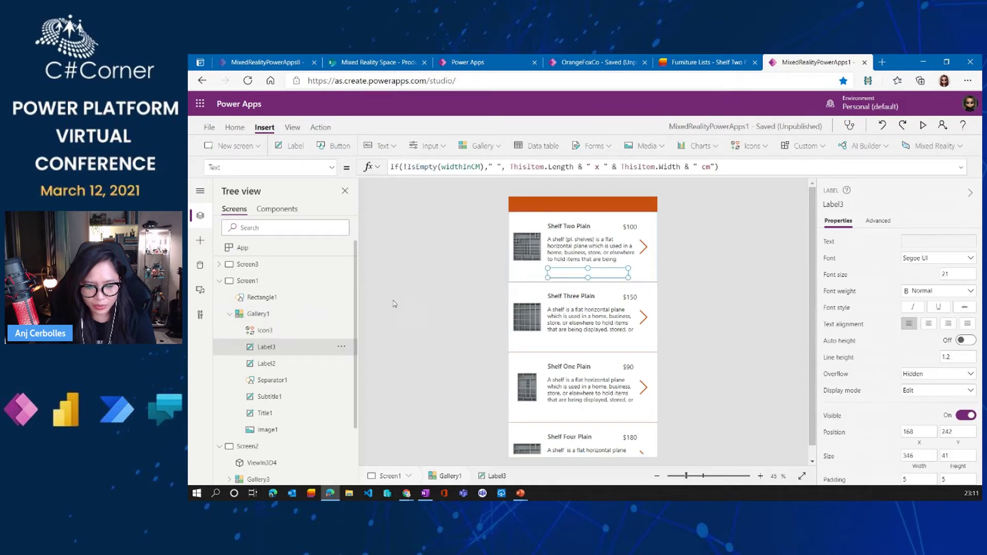
{"action": "left_click", "coordinate": [604, 282]}
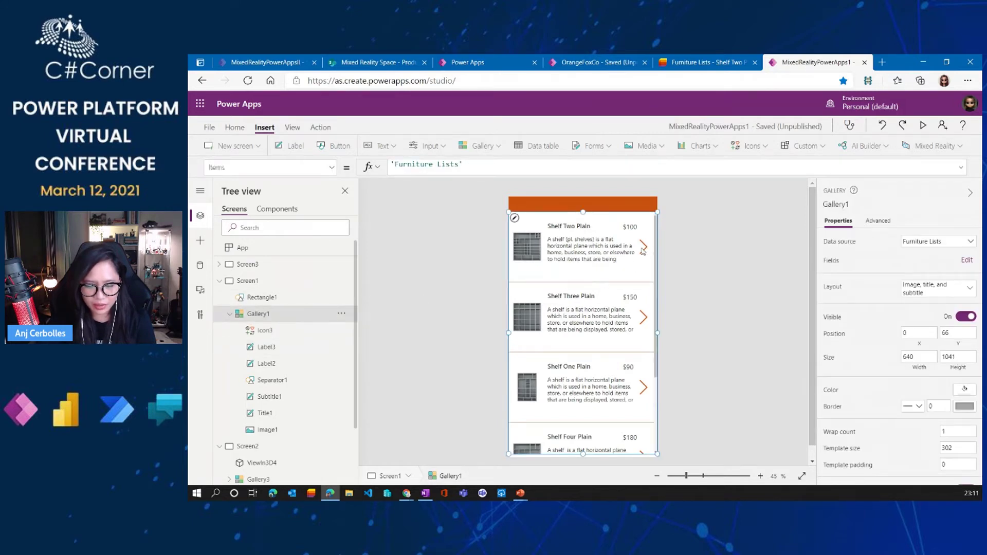
{"action": "scroll", "coordinate": [638, 250], "scroll_direction": "down", "scroll_amount": 3}
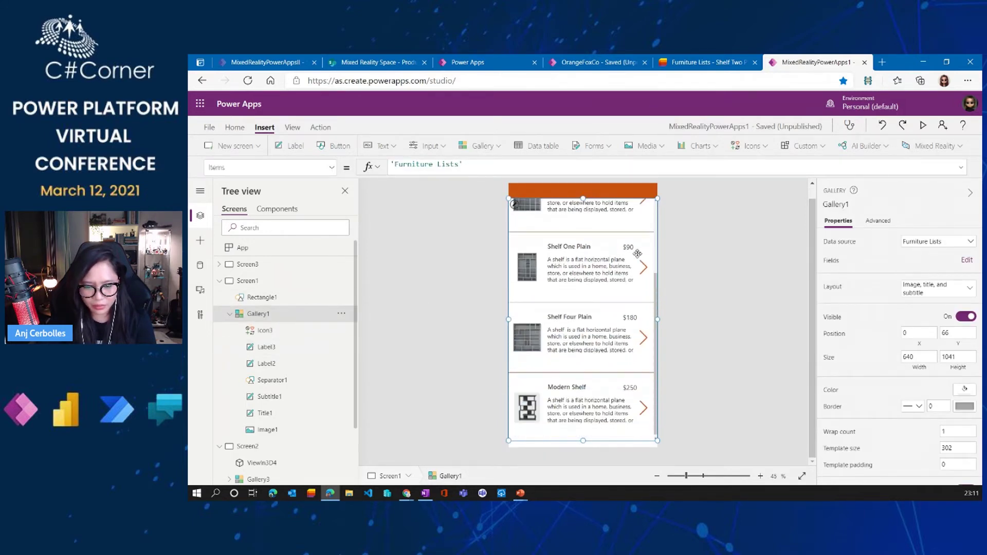
{"action": "scroll", "coordinate": [639, 246], "scroll_direction": "up", "scroll_amount": 3}
Run the Shelf Two Plain arrow to reopen its detail screen, and select the 3D viewer to show its Source formula
{"action": "left_click", "coordinate": [643, 251]}
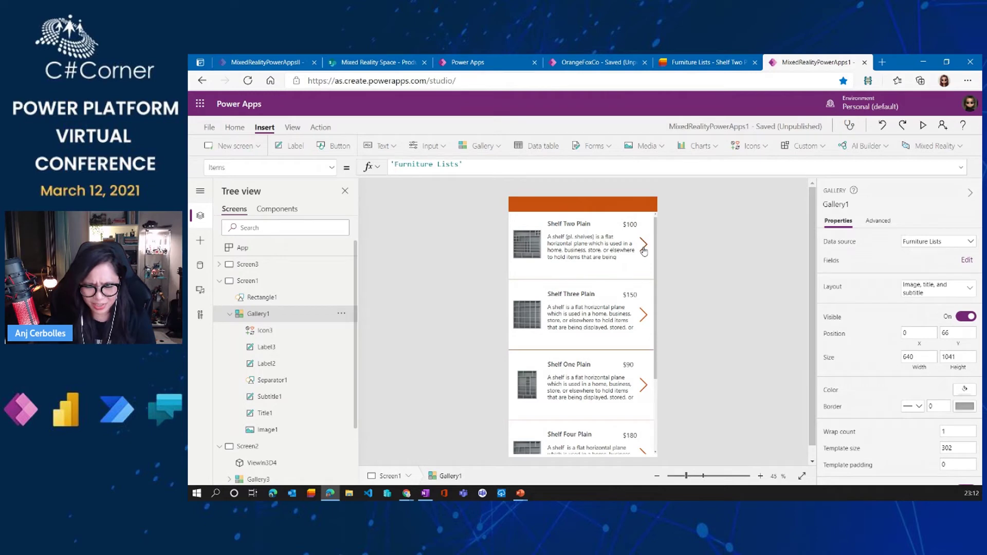
{"action": "left_click", "coordinate": [644, 250], "text": "alt"}
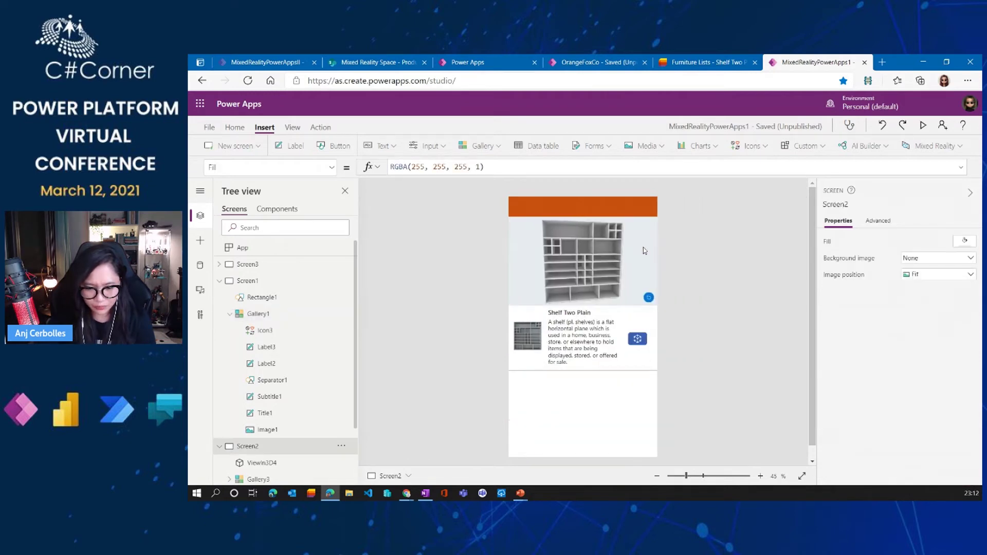
{"action": "left_click", "coordinate": [593, 271]}
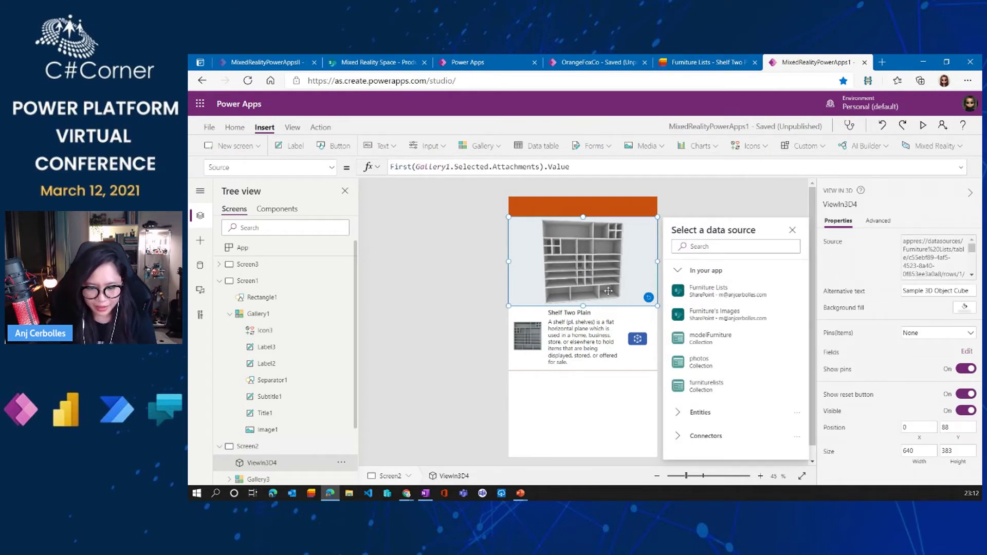
{"action": "left_click", "coordinate": [421, 292]}
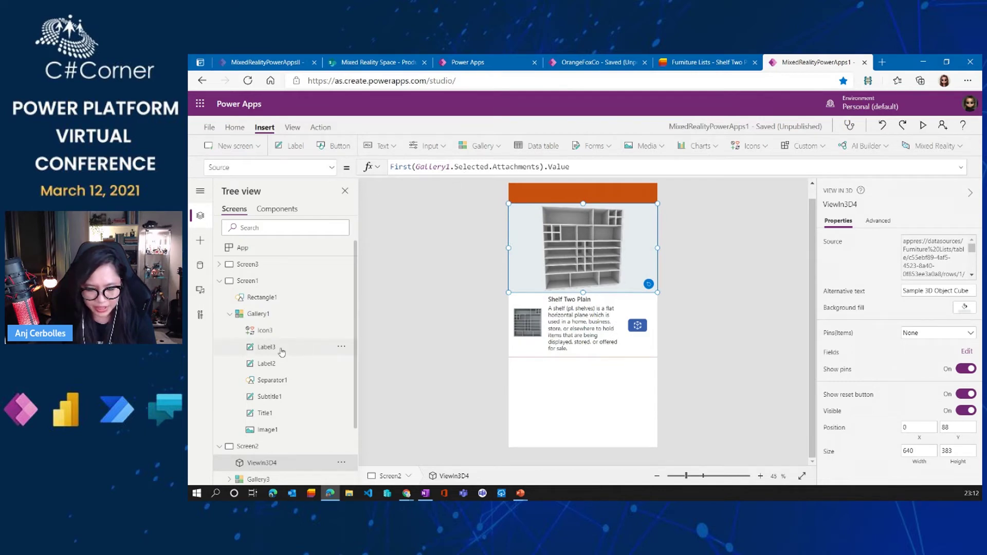
Examine the Items formula and field mappings of Gallery3 on Screen2
{"action": "scroll", "coordinate": [280, 352], "scroll_direction": "down", "scroll_amount": 3}
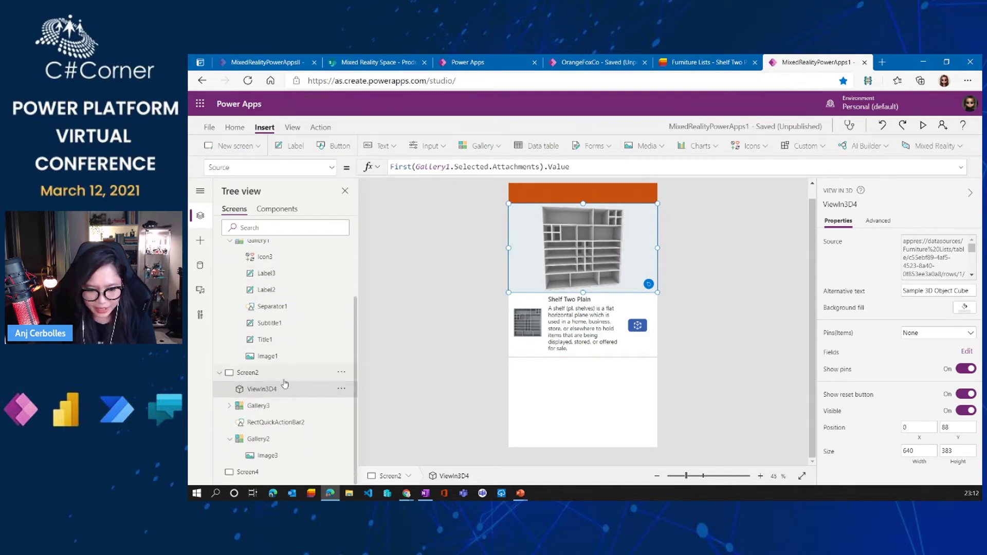
{"action": "left_click", "coordinate": [262, 406]}
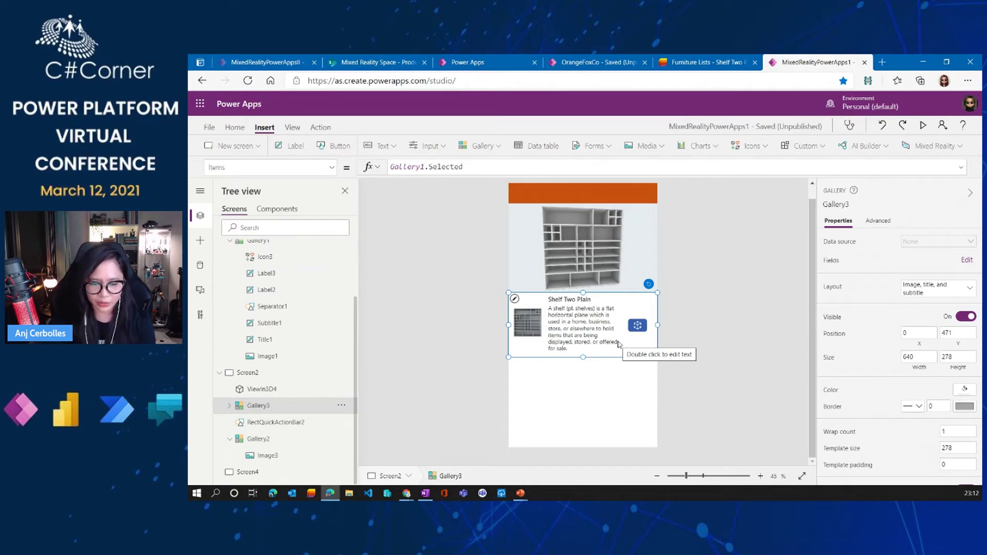
{"action": "left_click", "coordinate": [966, 261]}
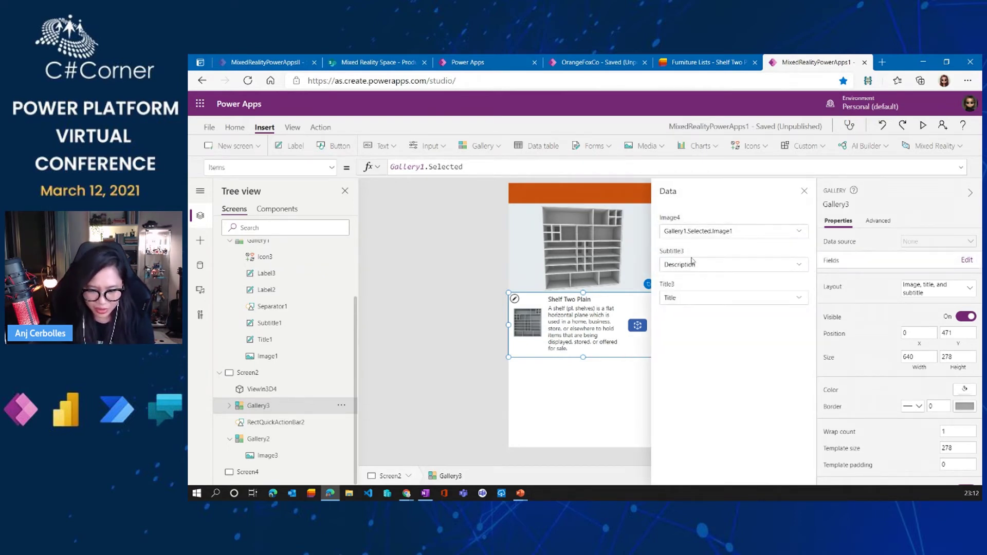
{"action": "left_click", "coordinate": [804, 191]}
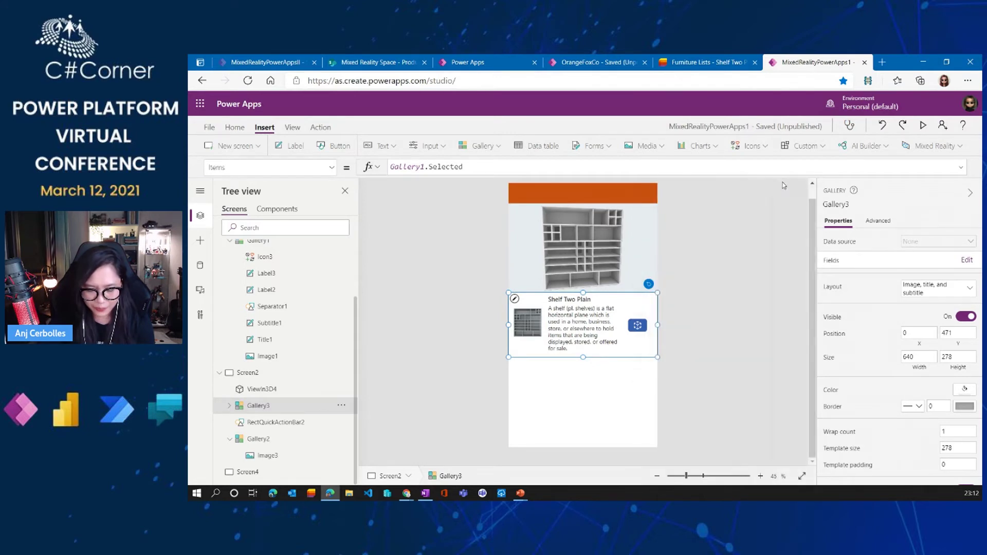
Enlarge the View in MR button in Gallery3 to about 151 by 119 and show the available Mixed Reality controls
{"action": "left_click", "coordinate": [638, 328]}
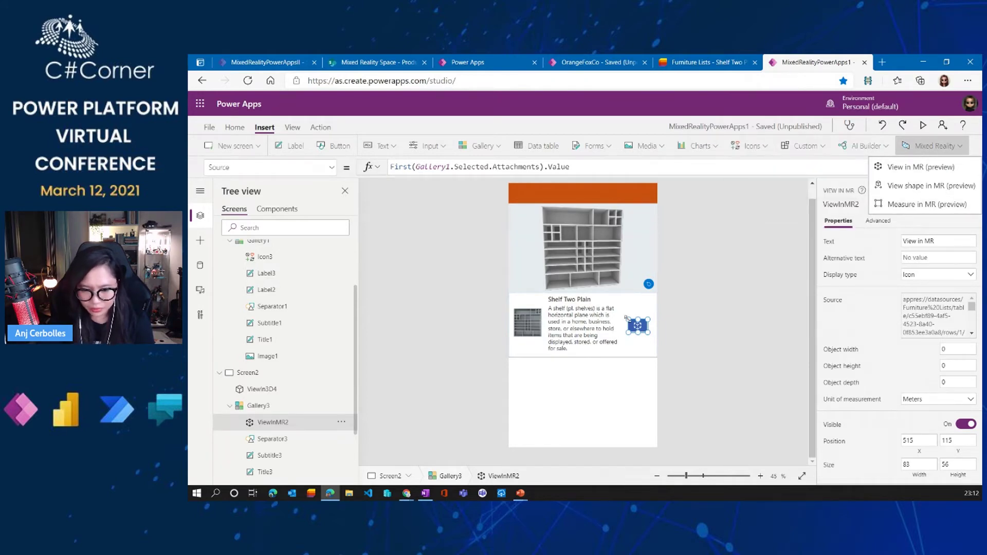
{"action": "left_click", "coordinate": [618, 312]}
{"action": "mouse_move", "coordinate": [627, 319]}
{"action": "left_mouse_down"}
{"action": "mouse_move", "coordinate": [612, 305]}
{"action": "mouse_move", "coordinate": [632, 321]}
{"action": "left_mouse_up"}
{"action": "left_click", "coordinate": [930, 147]}
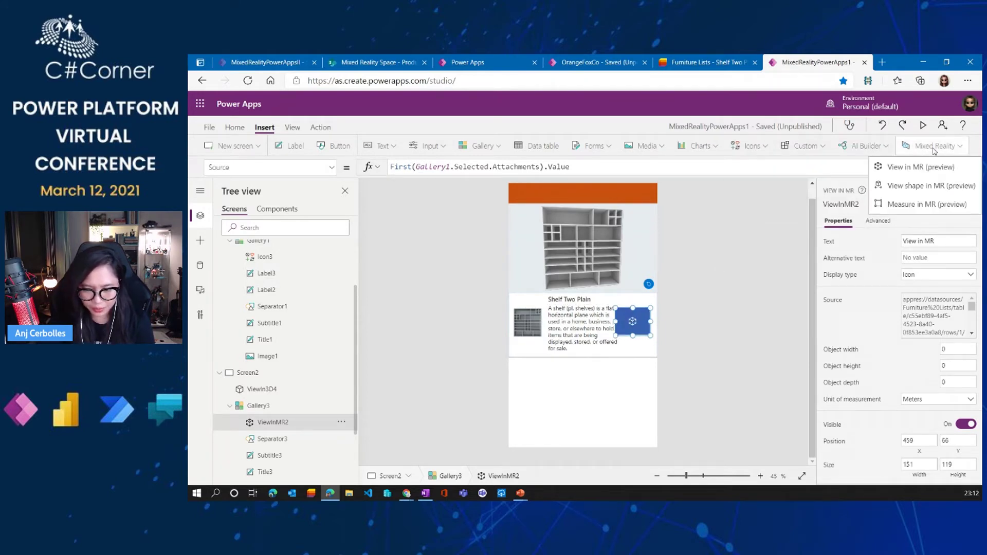
{"action": "left_click", "coordinate": [878, 308]}
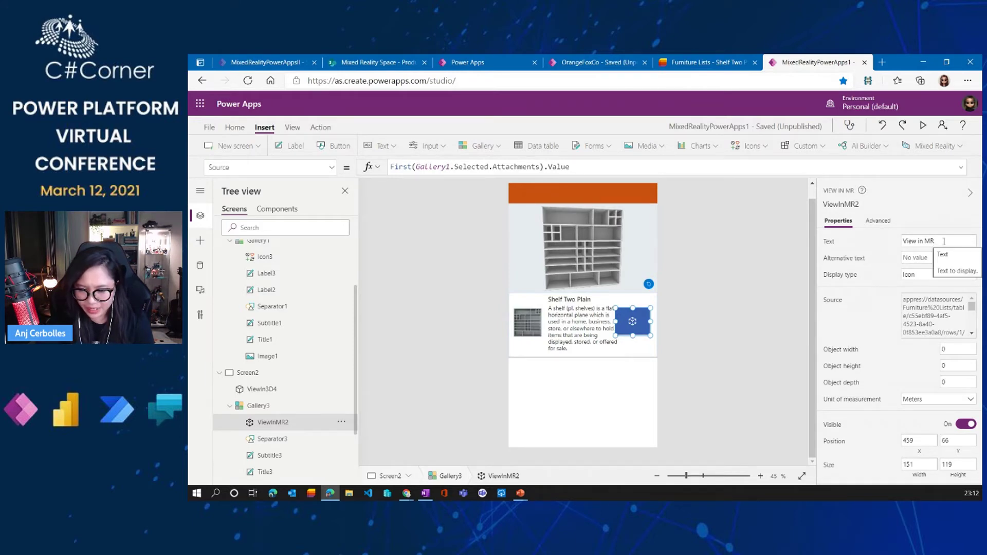
Examine the advanced properties and Source formula of the View in MR button
{"action": "left_click", "coordinate": [879, 221]}
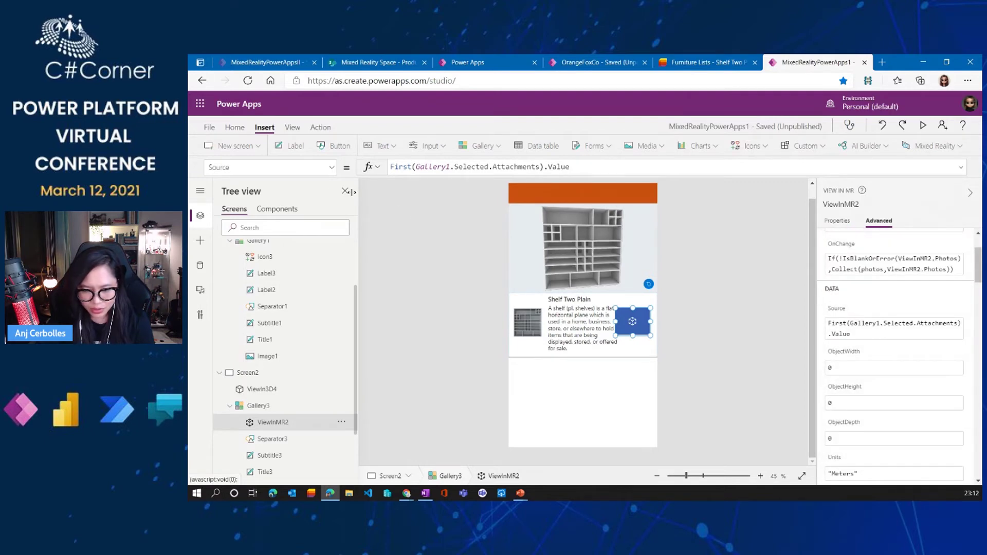
{"action": "left_click", "coordinate": [331, 167]}
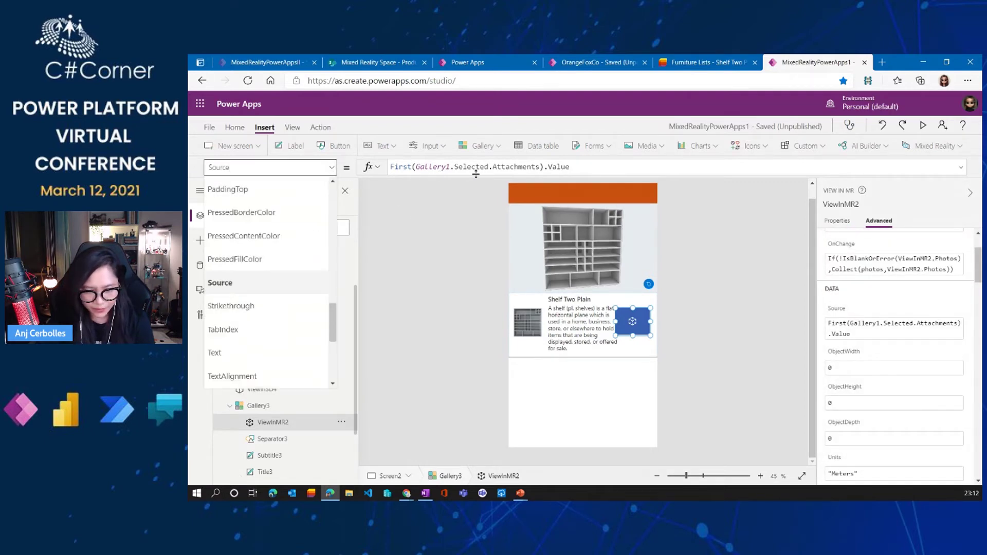
{"action": "left_click", "coordinate": [566, 166]}
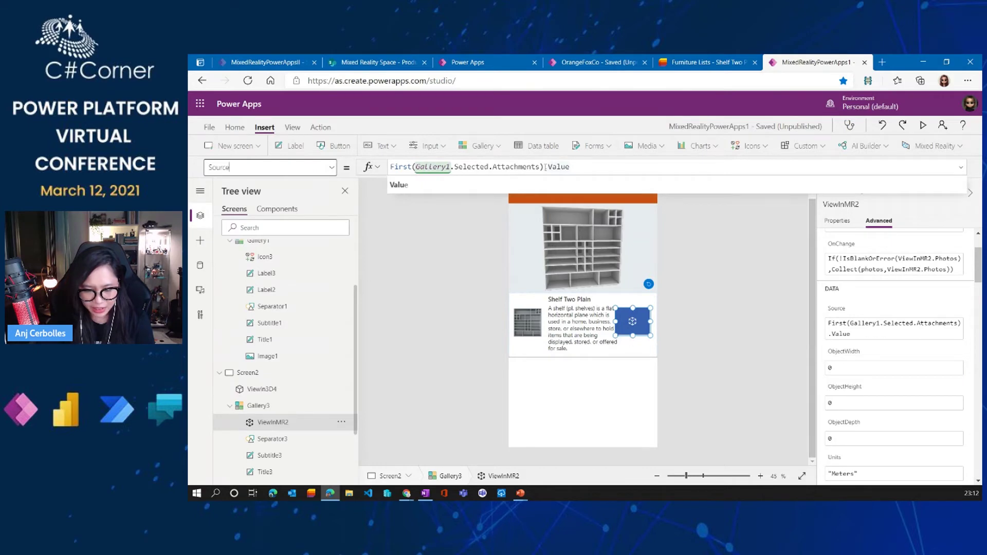
{"action": "left_click", "coordinate": [580, 248]}
Shrink the View in MR button so it no longer overlaps the shelf description in Gallery3
{"action": "left_click", "coordinate": [633, 324]}
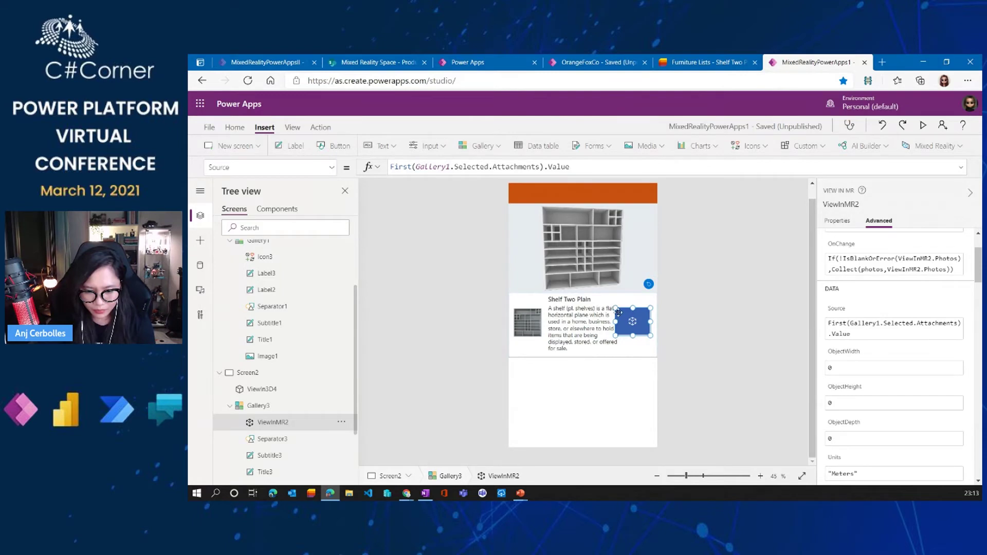
{"action": "left_click_drag", "start_coordinate": [618, 312], "coordinate": [624, 314]}
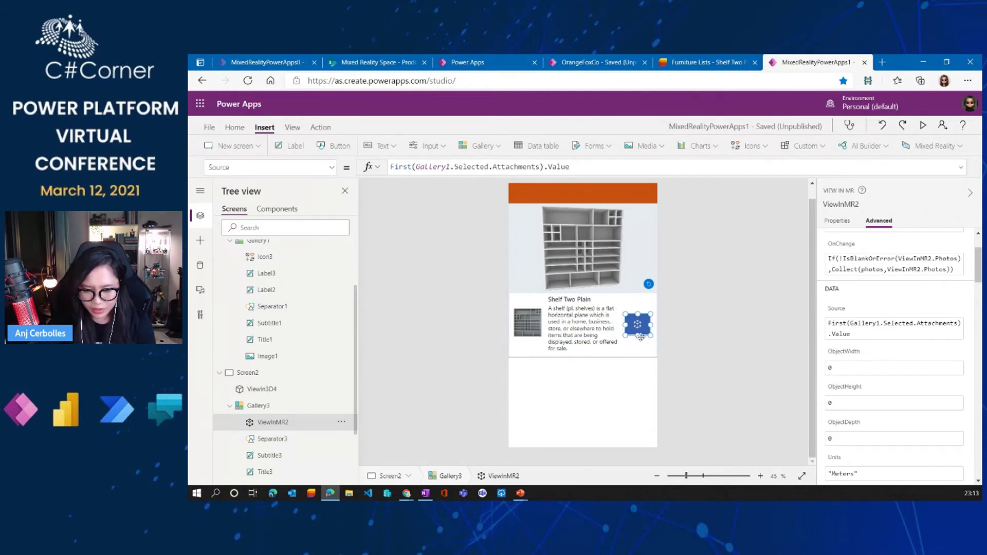
{"action": "scroll", "coordinate": [847, 303], "scroll_direction": "up", "scroll_amount": 3}
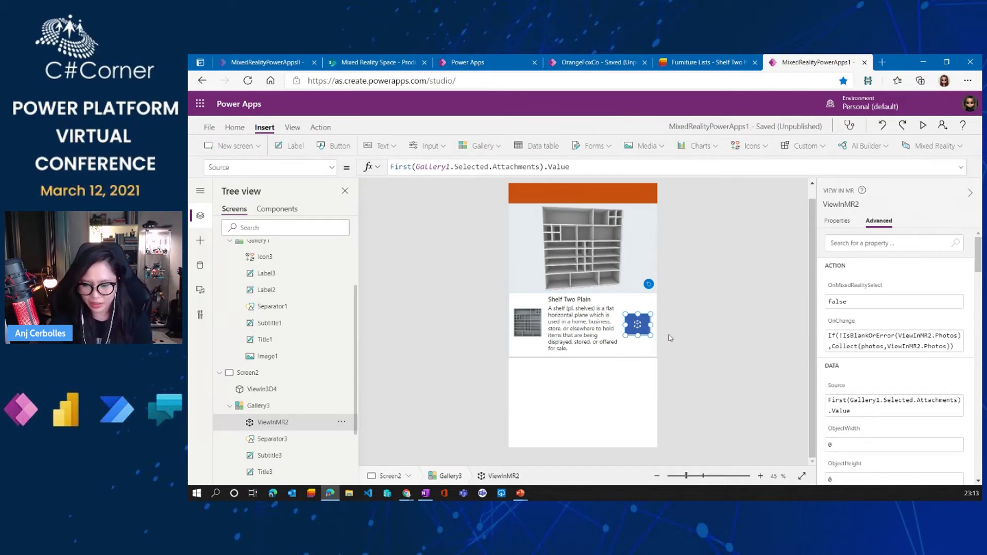
Examine the OnChange formula of the View in MR button, including its Collect call, photos collection and control reference
{"action": "left_click", "coordinate": [331, 168]}
{"action": "scroll", "coordinate": [267, 334], "scroll_direction": "up", "scroll_amount": 5}
{"action": "left_click", "coordinate": [269, 359]}
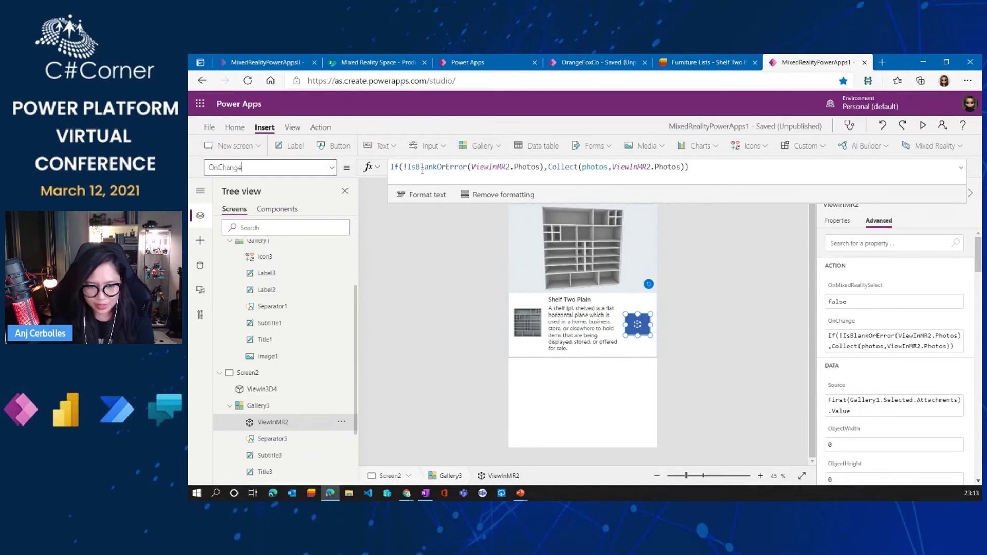
{"action": "left_click", "coordinate": [553, 168]}
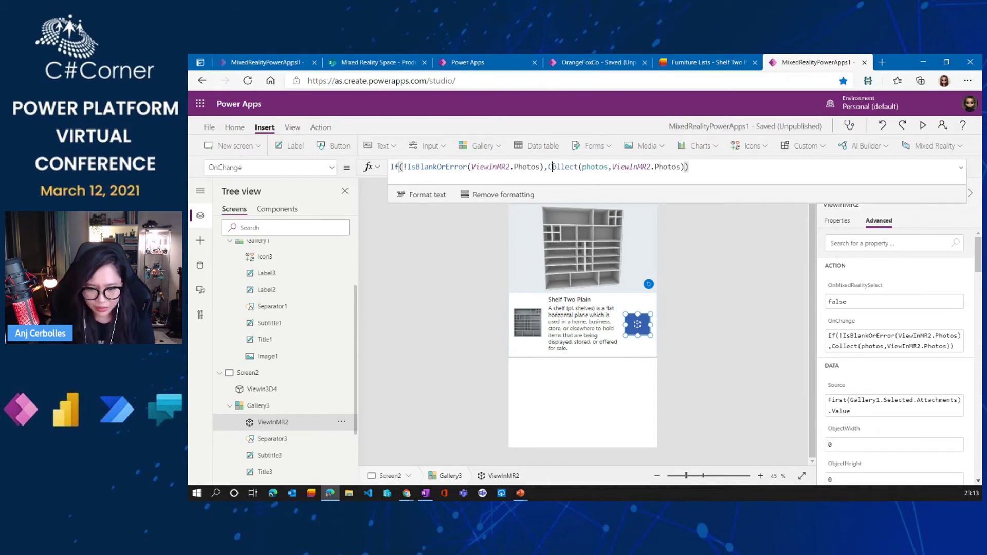
{"action": "double_click", "coordinate": [557, 167]}
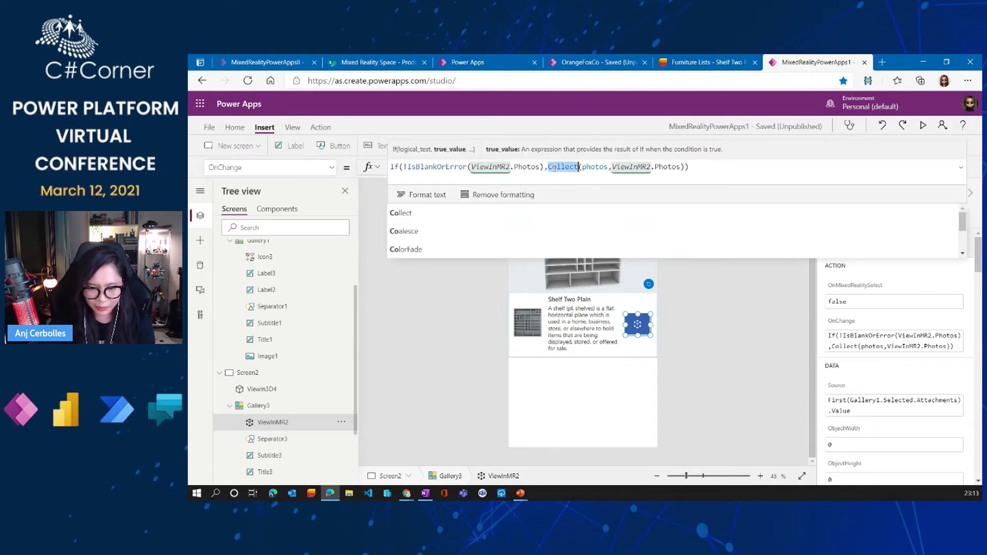
{"action": "double_click", "coordinate": [628, 168]}
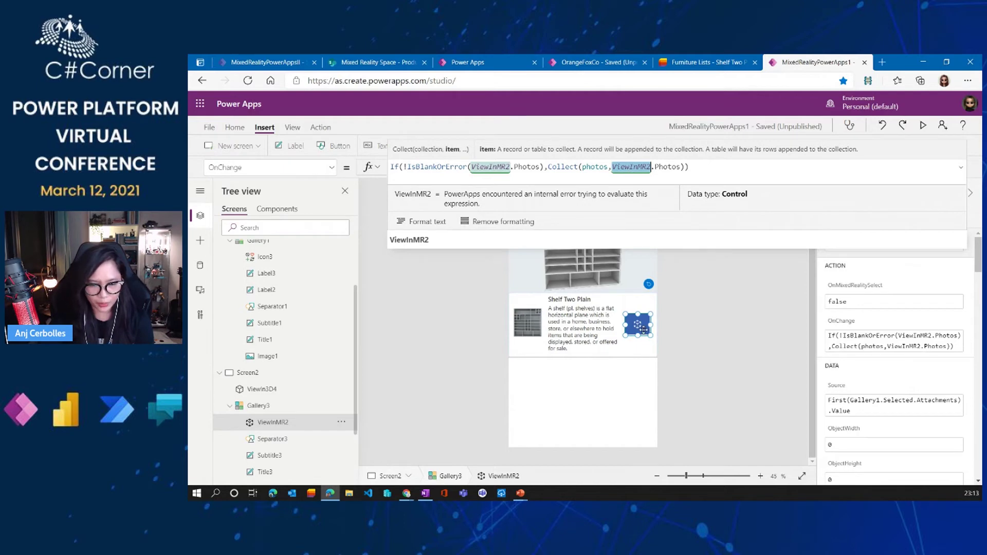
{"action": "left_click", "coordinate": [592, 167]}
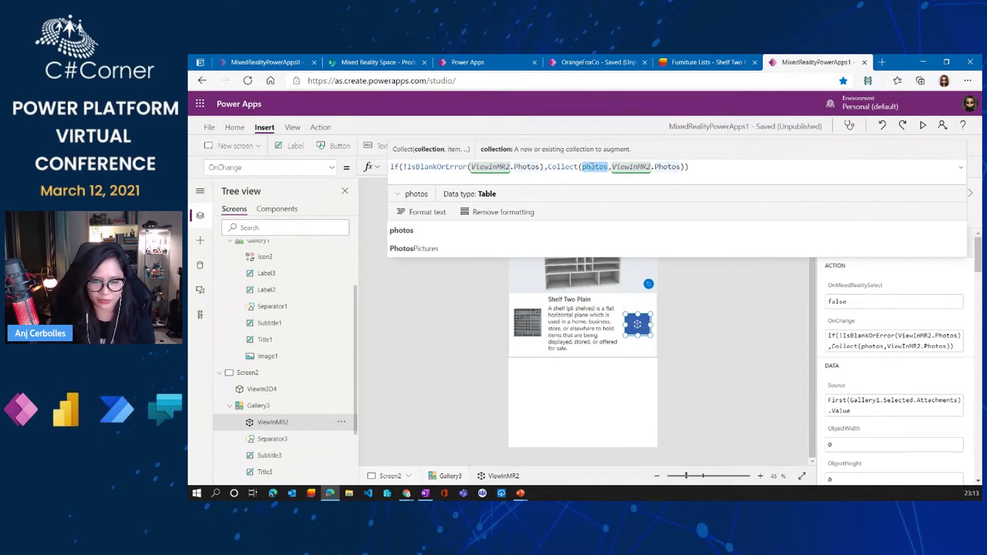
Select Gallery2 in the empty area below the shelf details and examine its Items formula
{"action": "left_click", "coordinate": [711, 395]}
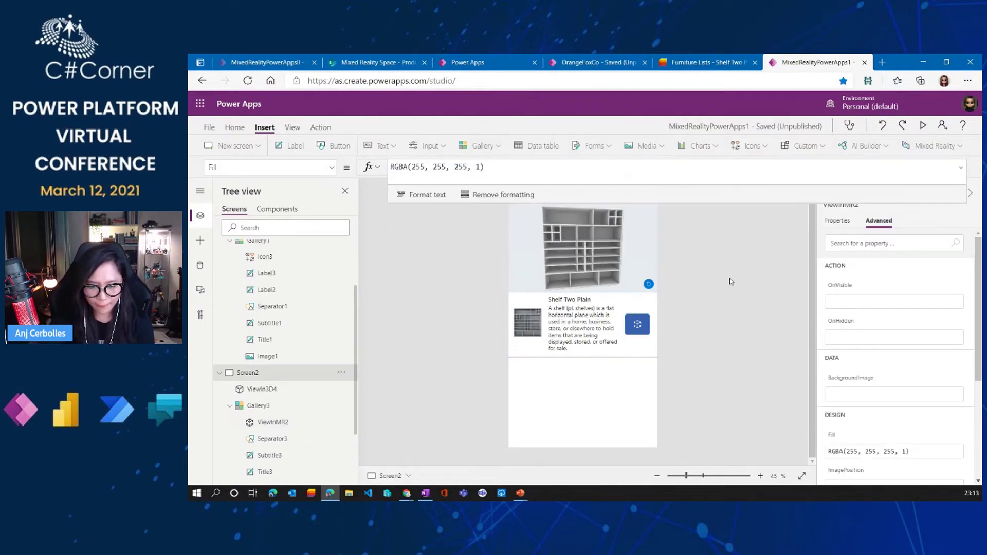
{"action": "left_click", "coordinate": [595, 437]}
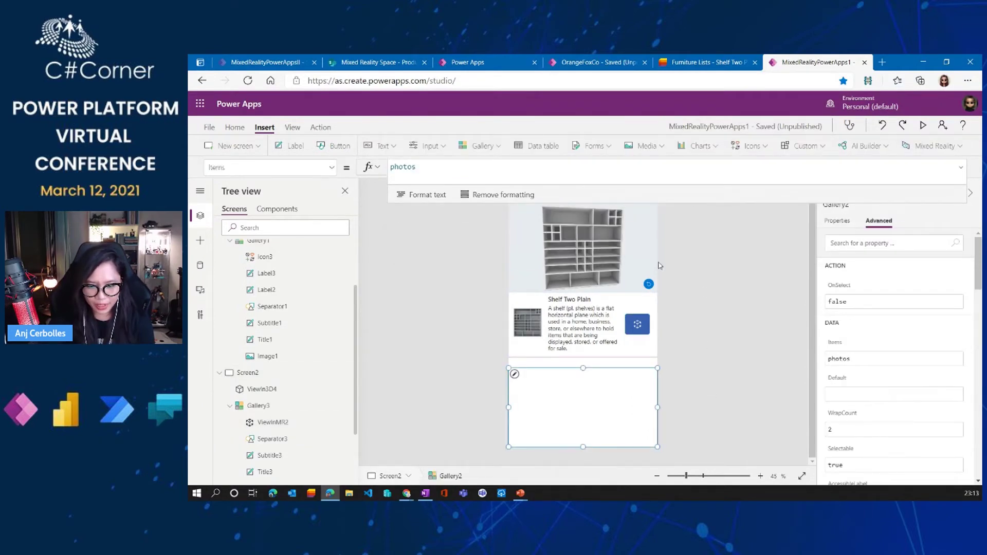
{"action": "scroll", "coordinate": [304, 324], "scroll_direction": "down", "scroll_amount": 2}
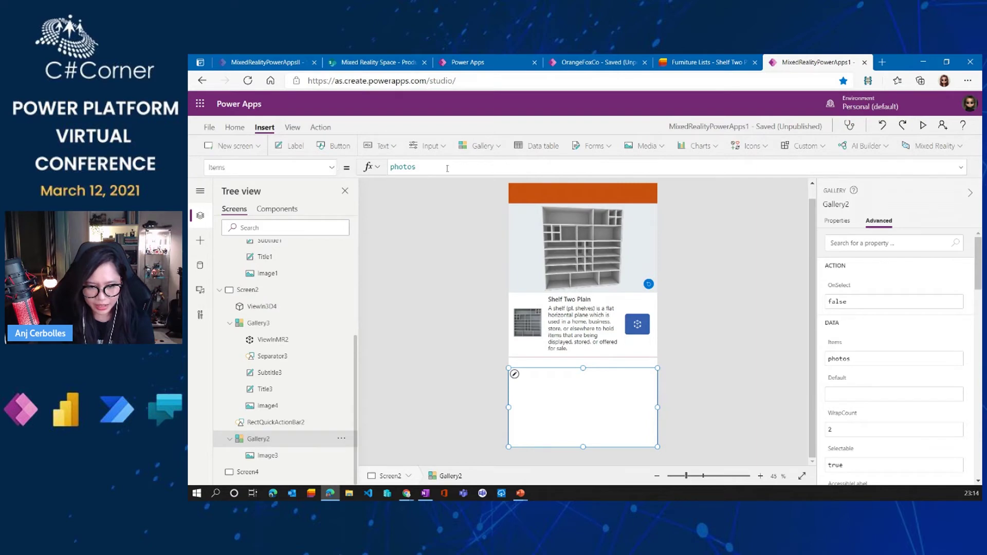
Comment out the attachment-based Source formula of the View in MR button with //
{"action": "left_click", "coordinate": [646, 323]}
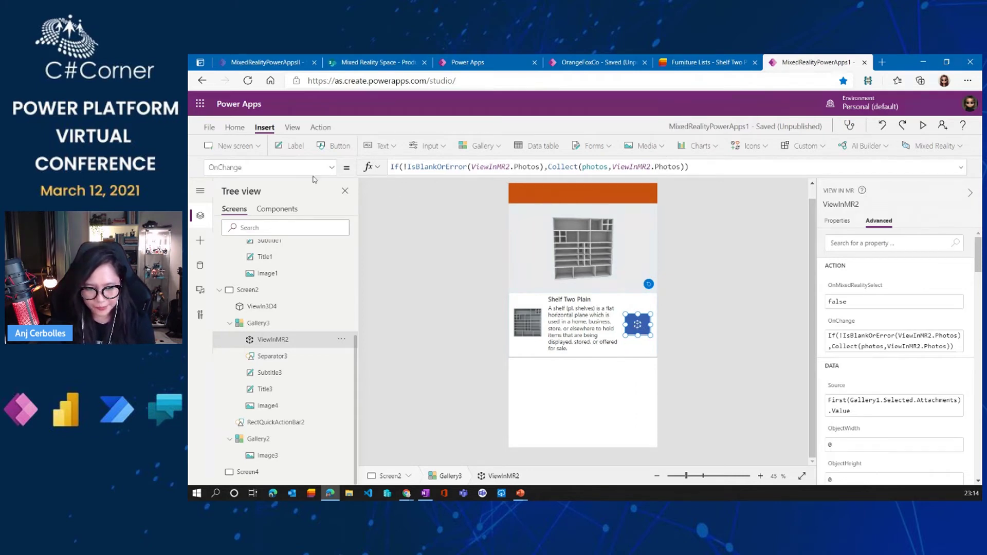
{"action": "left_click", "coordinate": [331, 167]}
{"action": "scroll", "coordinate": [286, 313], "scroll_direction": "down", "scroll_amount": 3}
{"action": "scroll", "coordinate": [286, 314], "scroll_direction": "up", "scroll_amount": 4}
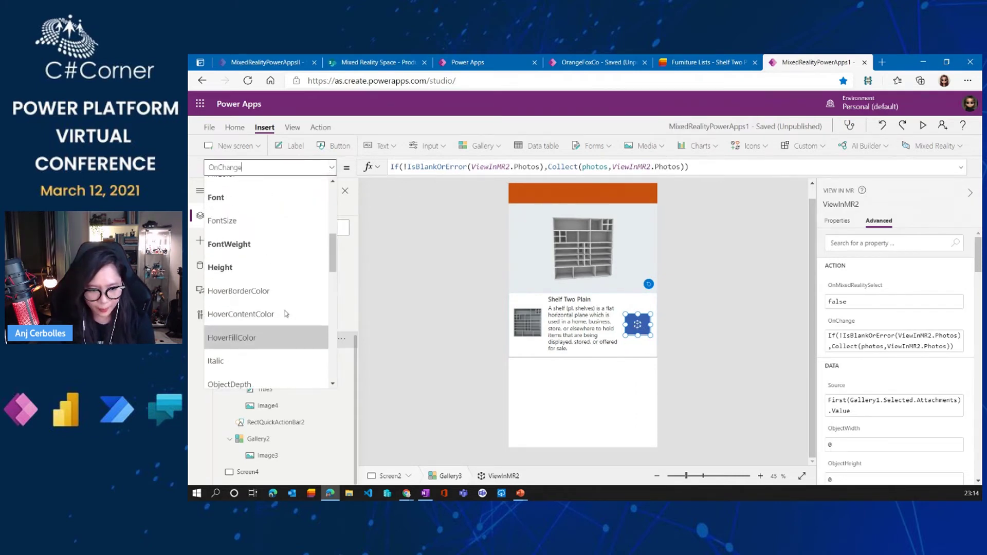
{"action": "scroll", "coordinate": [282, 309], "scroll_direction": "down", "scroll_amount": 3}
{"action": "scroll", "coordinate": [280, 311], "scroll_direction": "down", "scroll_amount": 6}
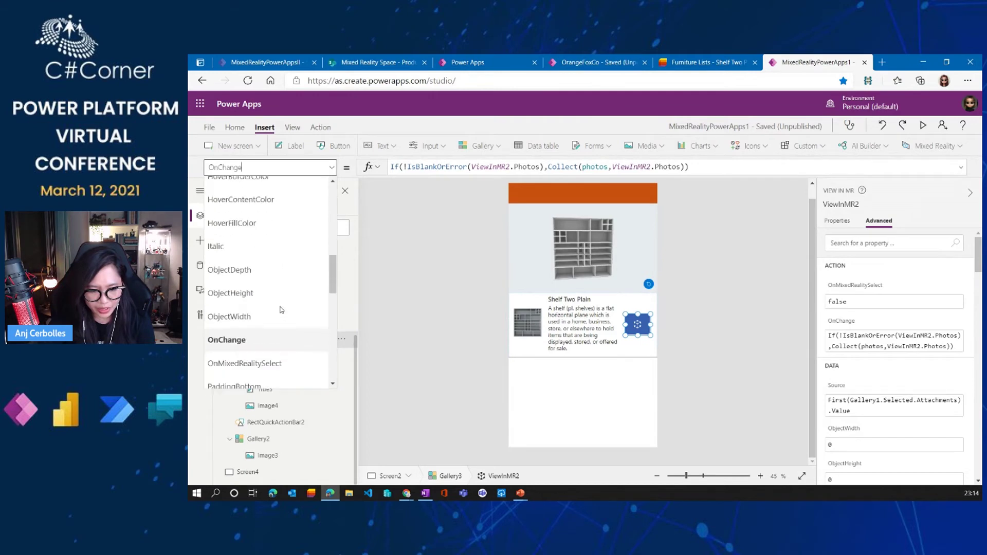
{"action": "left_click", "coordinate": [232, 314]}
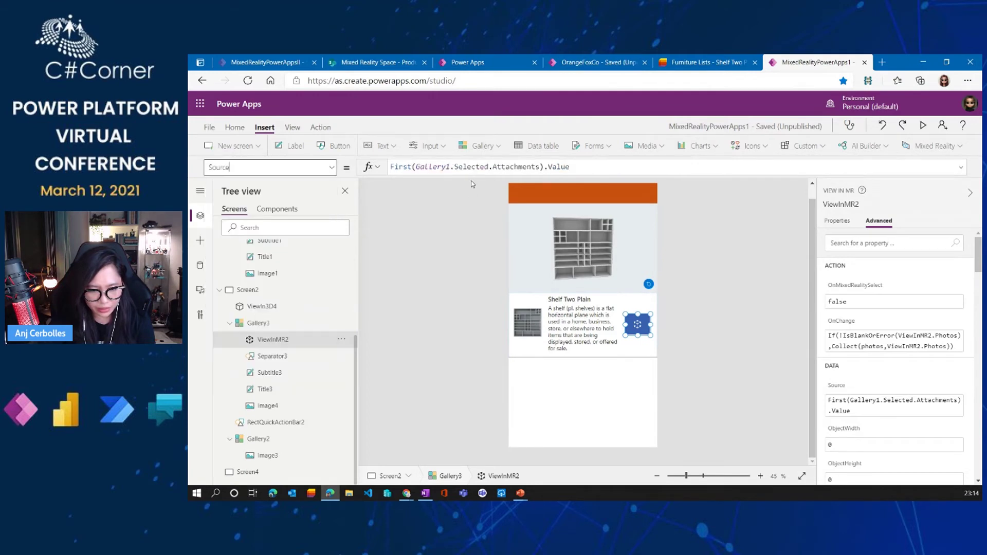
{"action": "left_click_drag", "start_coordinate": [463, 175], "coordinate": [455, 203]}
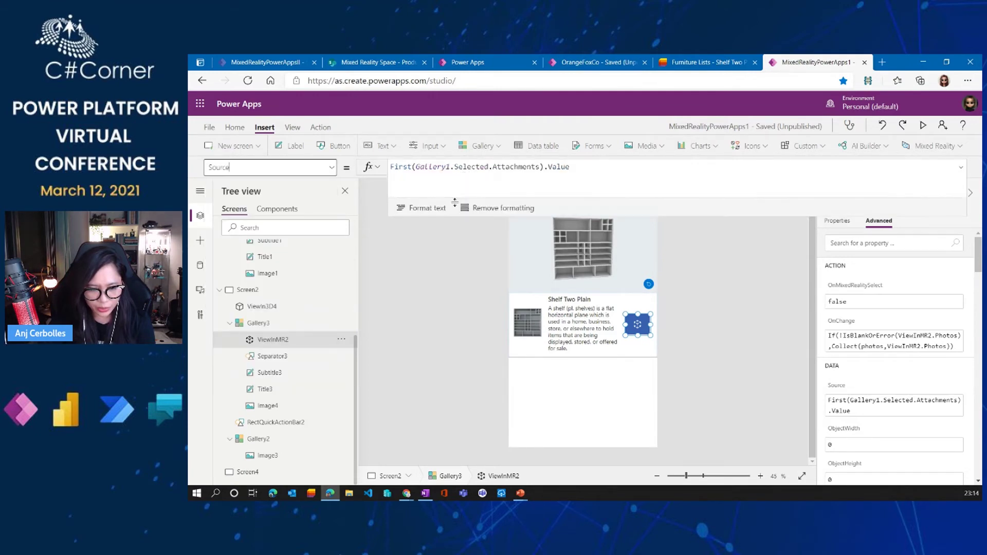
{"action": "left_click", "coordinate": [420, 169]}
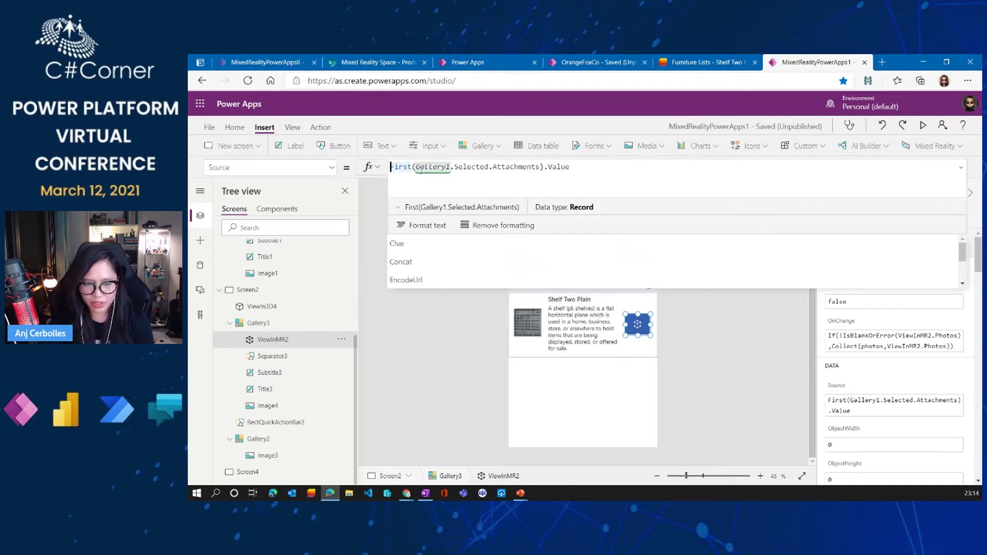
{"action": "type", "text": "//"}
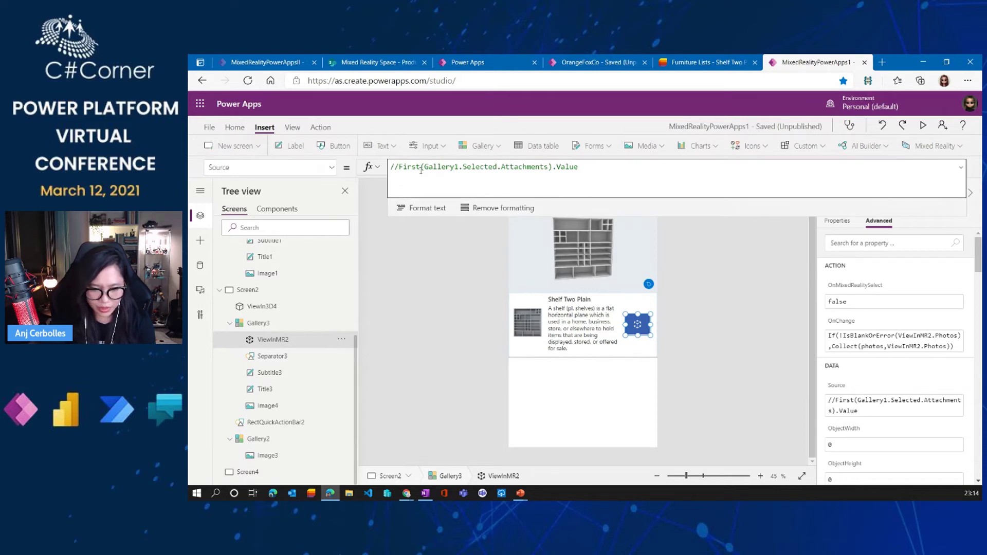
Insert an empty line above the commented-out Source formula
{"action": "left_click", "coordinate": [392, 167]}
{"action": "key", "text": "Return"}
{"action": "key", "text": "BackSpace"}
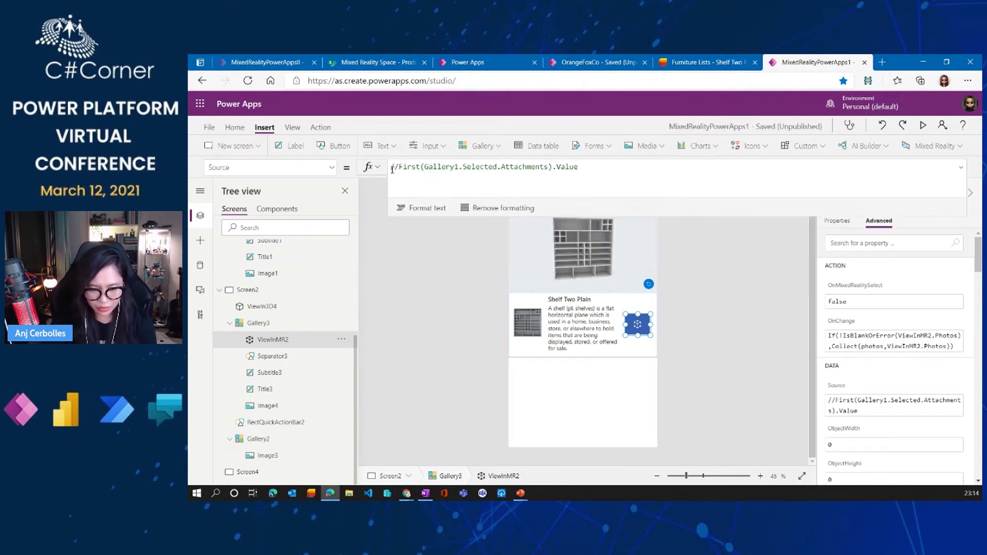
{"action": "key", "text": "Return"}
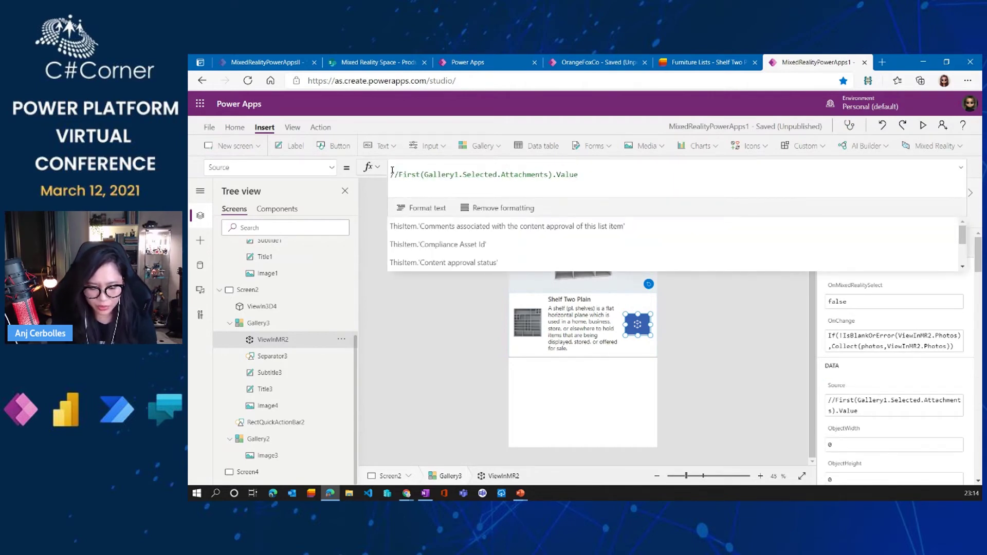
{"action": "type", "text": "First"}
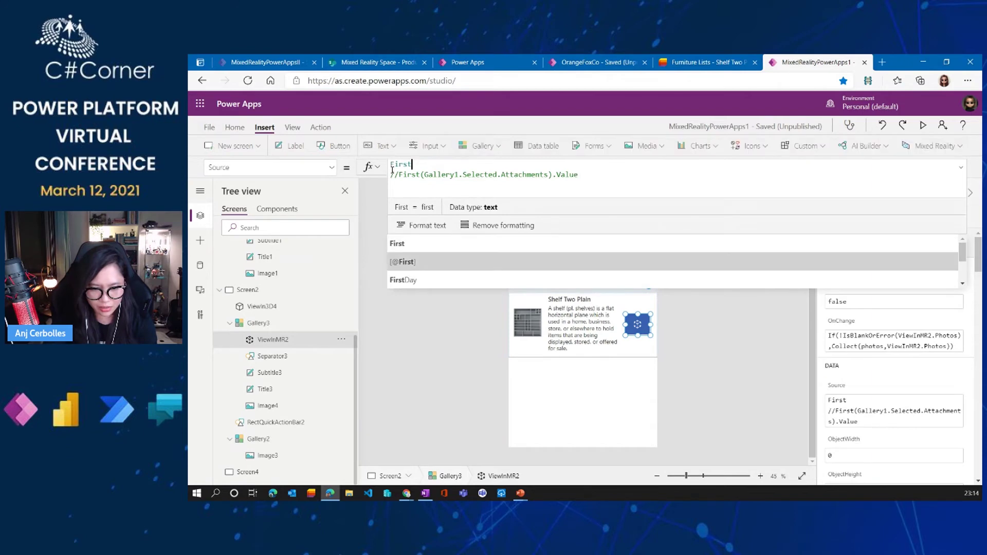
{"action": "key", "text": "BackSpace"}
{"action": "key", "text": "BackSpace"}
{"action": "key", "text": "BackSpace"}
{"action": "key", "text": "BackSpace"}
{"action": "key", "text": "BackSpace"}
Enter Gallery1.Selected.Image1 as the Source formula above the commented-out line
{"action": "type", "text": "Gallery"}
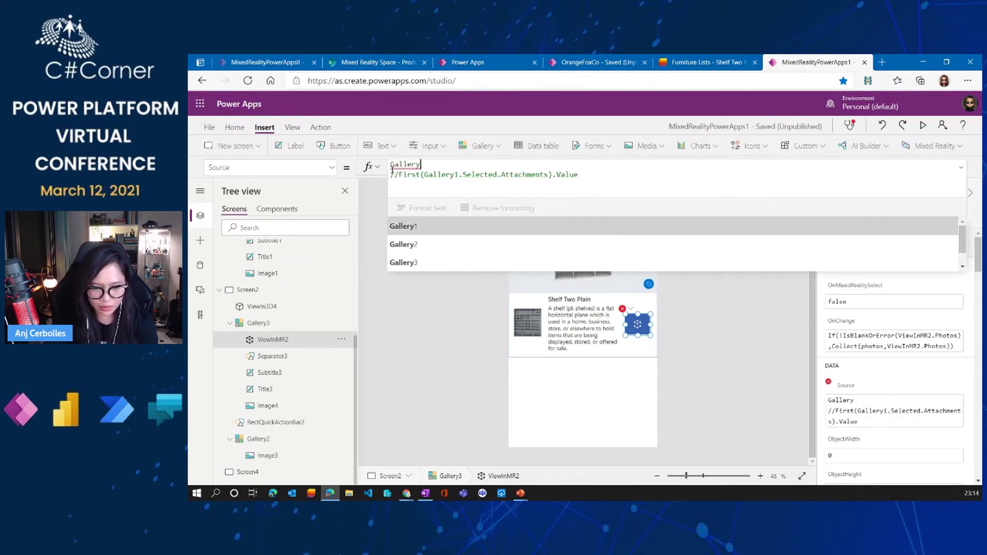
{"action": "type", "text": "1.se"}
{"action": "key", "text": "Tab"}
{"action": "type", "text": ".Image"}
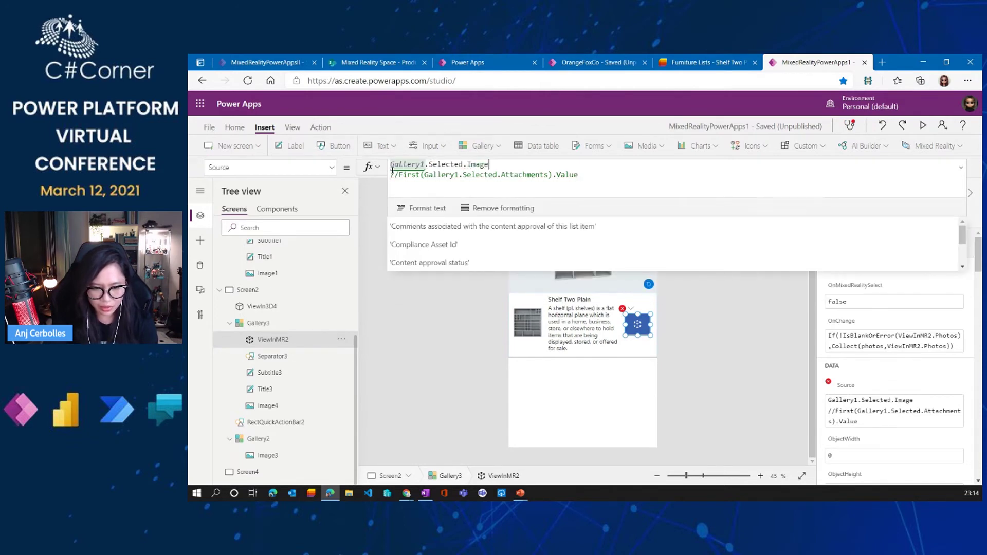
{"action": "type", "text": "1"}
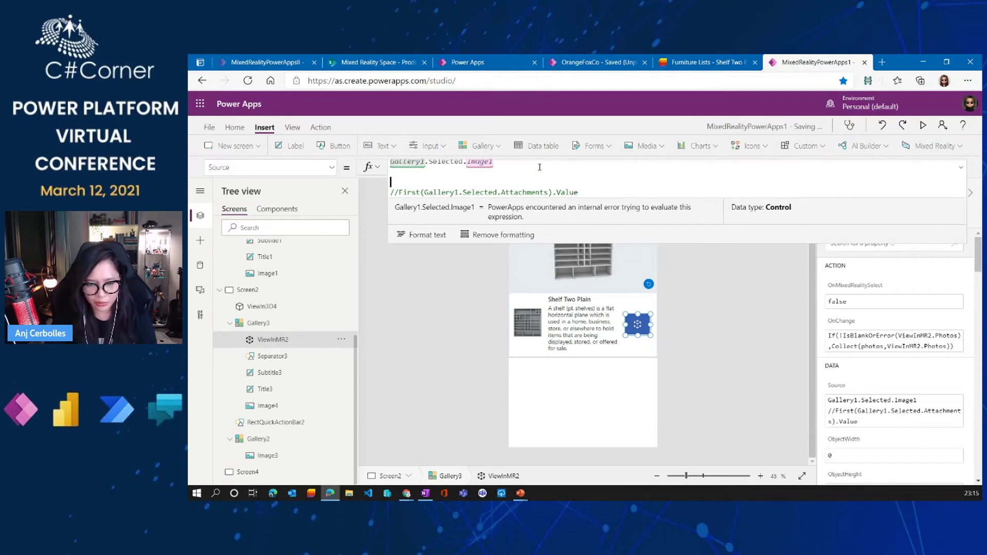
{"action": "left_click", "coordinate": [515, 168]}
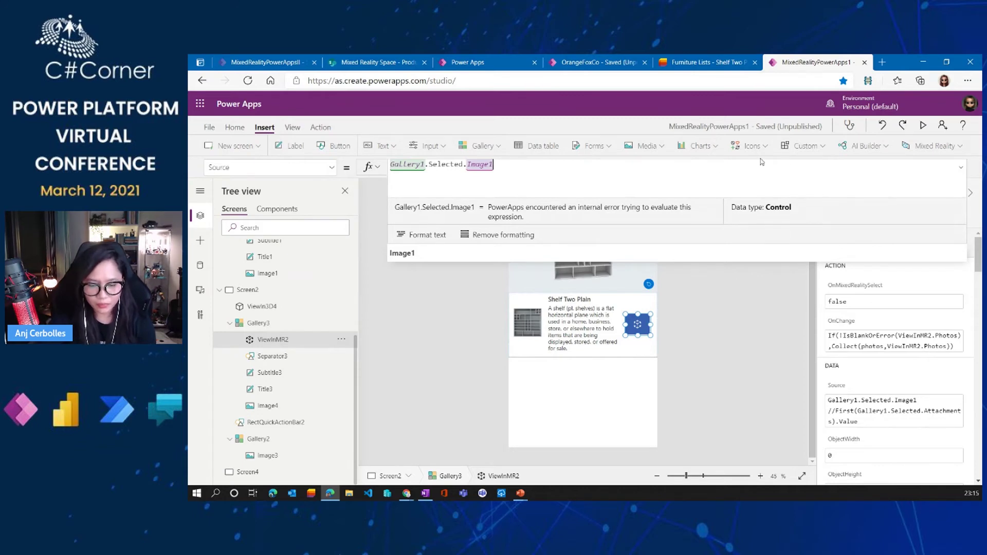
Switch to the PowerPoint slide show, play the View in MR (2D) demo, and return to the browser's Furniture Lists page
{"action": "mouse_move", "coordinate": [521, 492]}
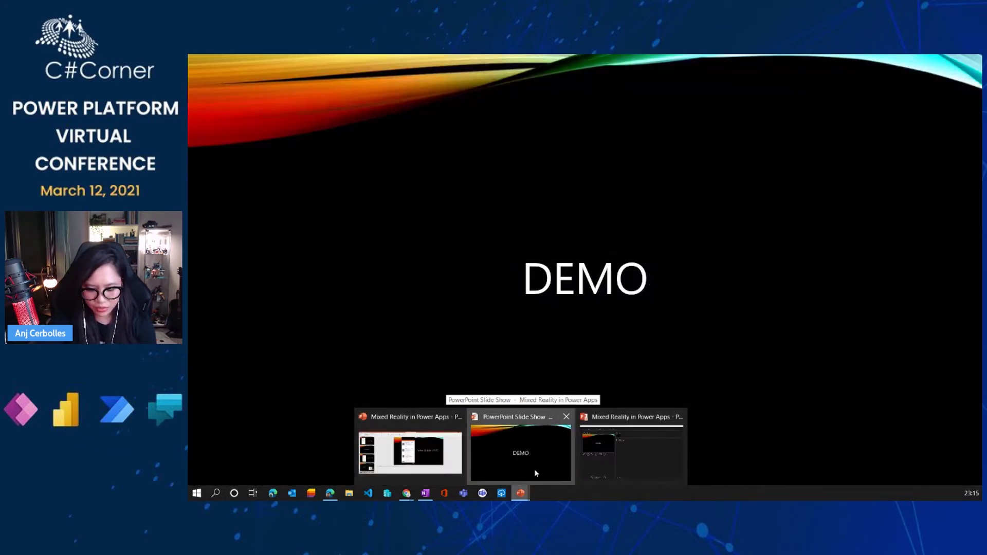
{"action": "left_click", "coordinate": [534, 469]}
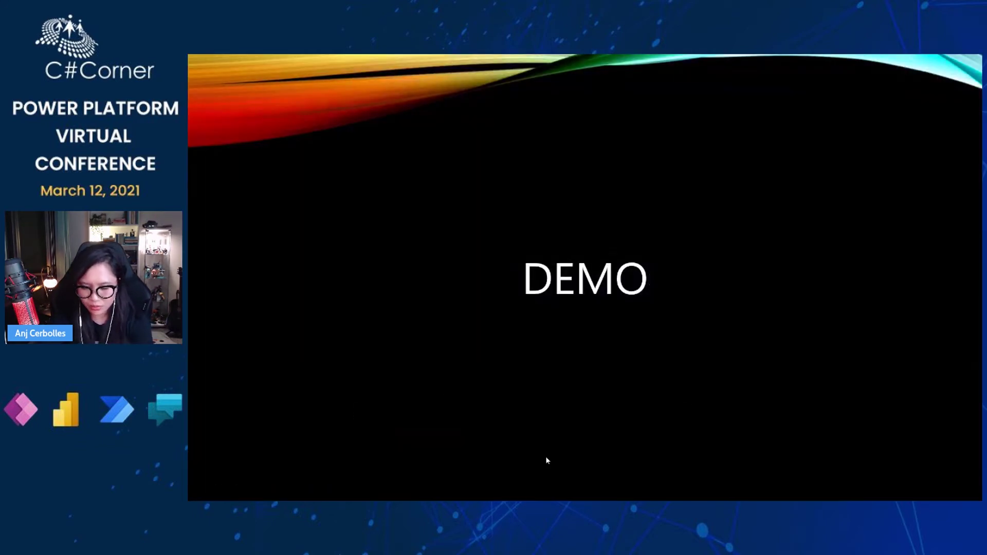
{"action": "left_click", "coordinate": [549, 434]}
{"action": "left_click", "coordinate": [549, 435]}
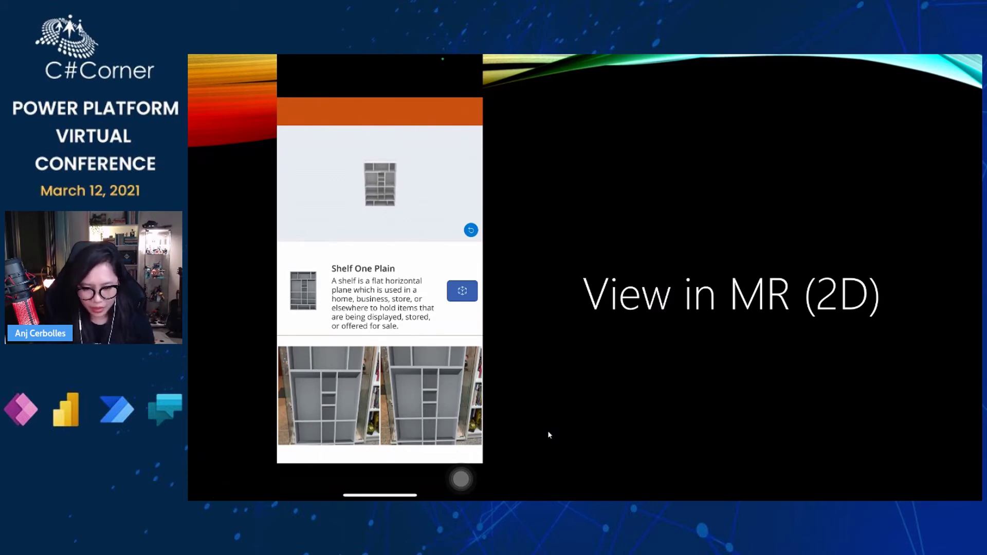
{"action": "key", "text": "alt+Tab"}
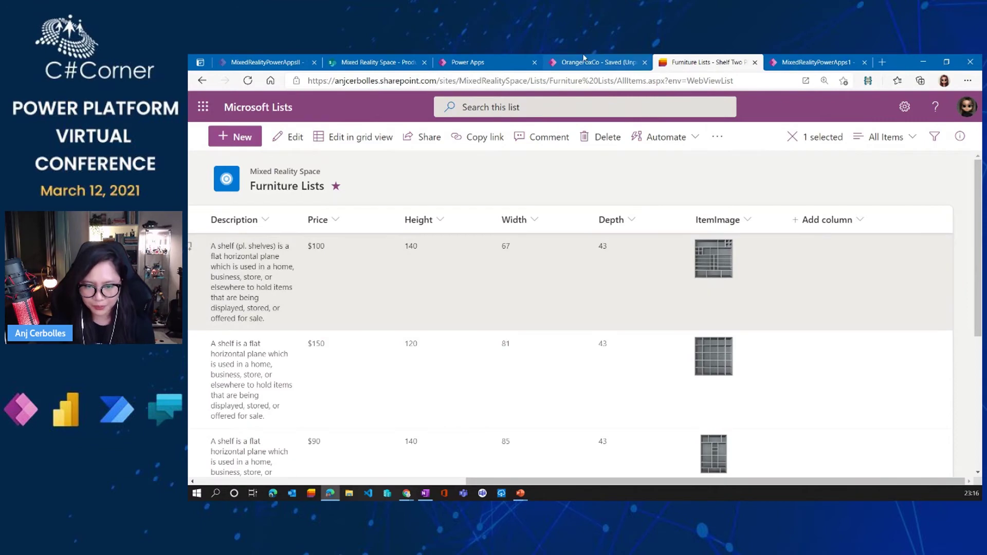
Switch to the MixedRealityPowerApps1 app in Power Apps Studio and shrink the expanded formula bar to one line
{"action": "key", "text": "ctrl+shift+Tab"}
{"action": "key", "text": "ctrl+shift+Tab"}
{"action": "left_click", "coordinate": [812, 61]}
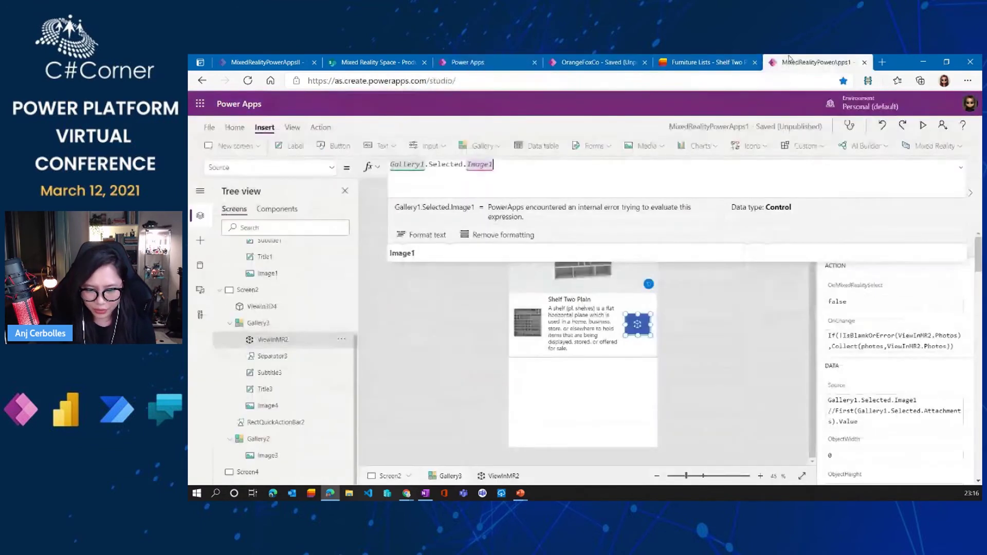
{"action": "left_click", "coordinate": [589, 358]}
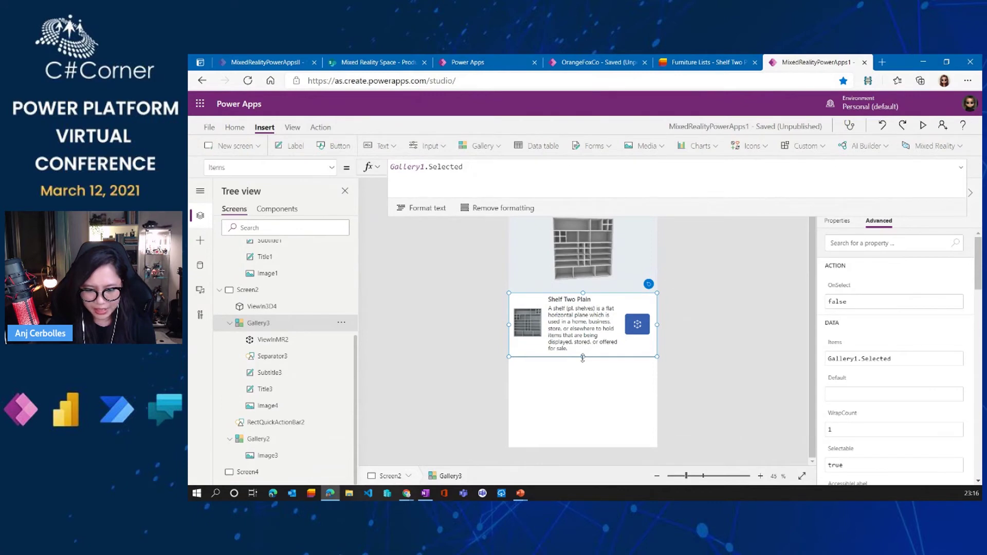
{"action": "left_click", "coordinate": [676, 335]}
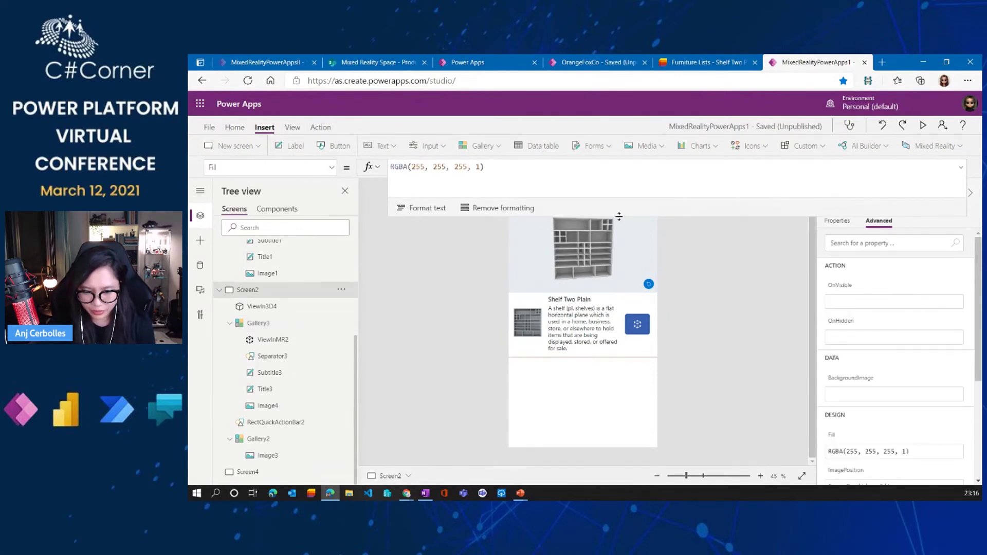
{"action": "left_click_drag", "start_coordinate": [618, 217], "coordinate": [620, 124]}
Move the View in MR button up to the upper edge of the Shelf Two Plain item in Gallery3
{"action": "left_click", "coordinate": [605, 349]}
{"action": "left_click", "coordinate": [584, 357]}
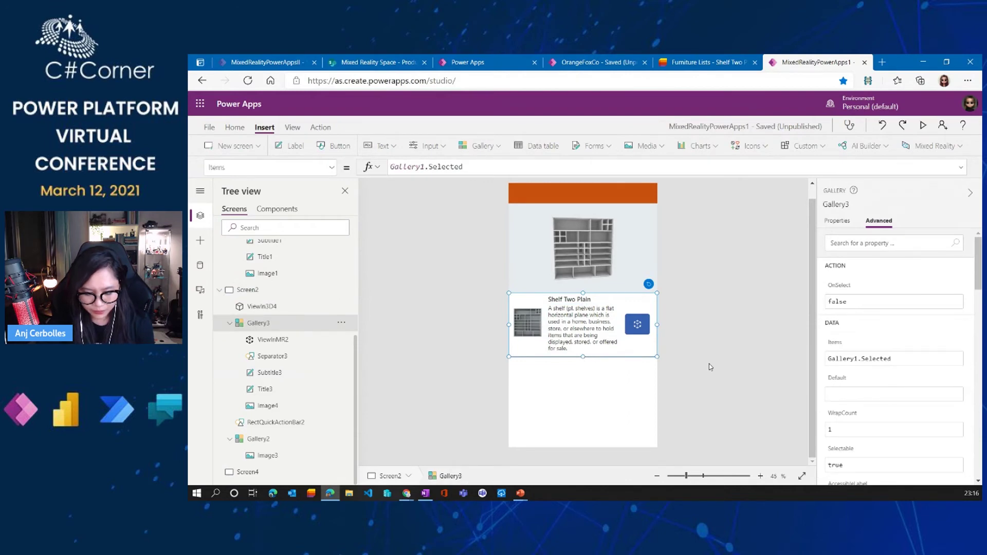
{"action": "scroll", "coordinate": [723, 381], "scroll_direction": "up", "scroll_amount": 1}
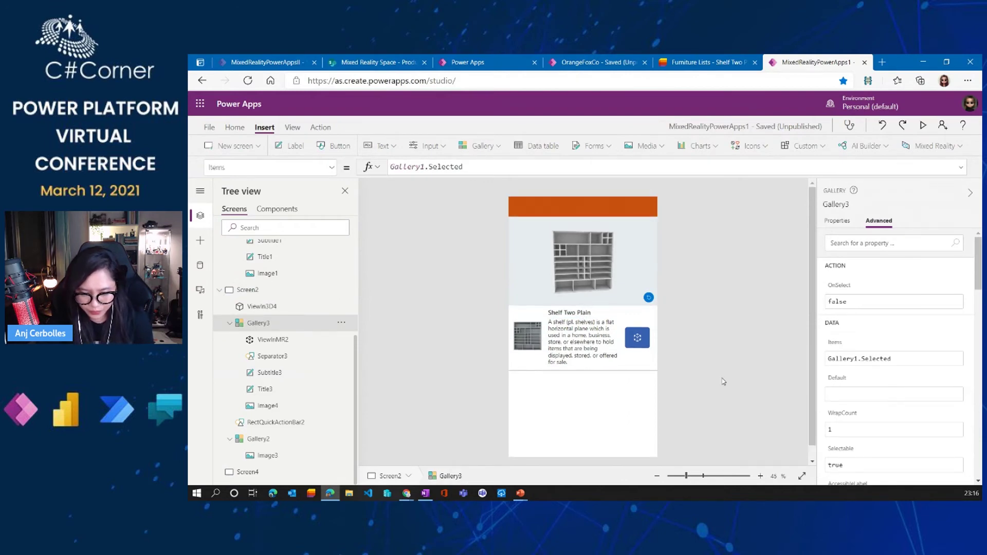
{"action": "left_click", "coordinate": [702, 475]}
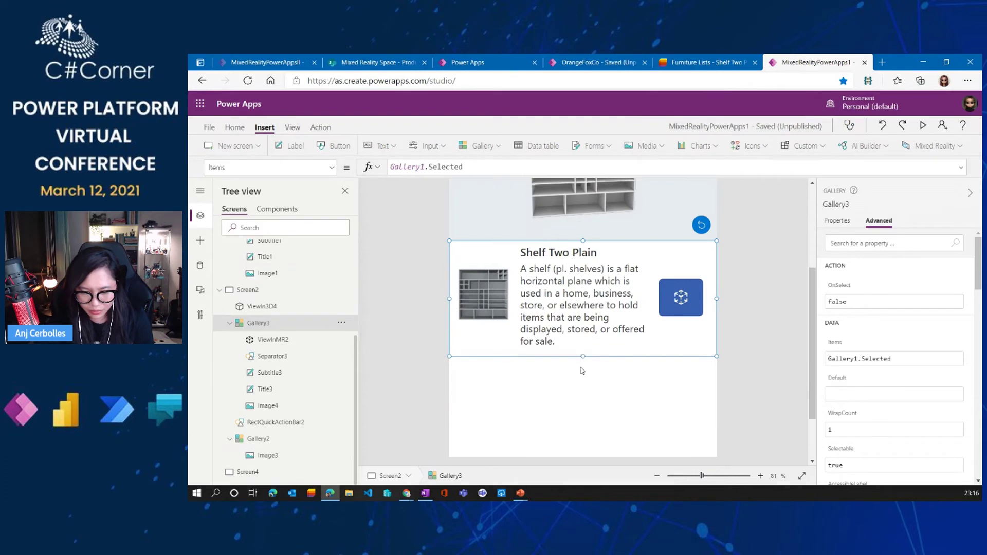
{"action": "left_click", "coordinate": [617, 345]}
{"action": "left_click", "coordinate": [682, 298]}
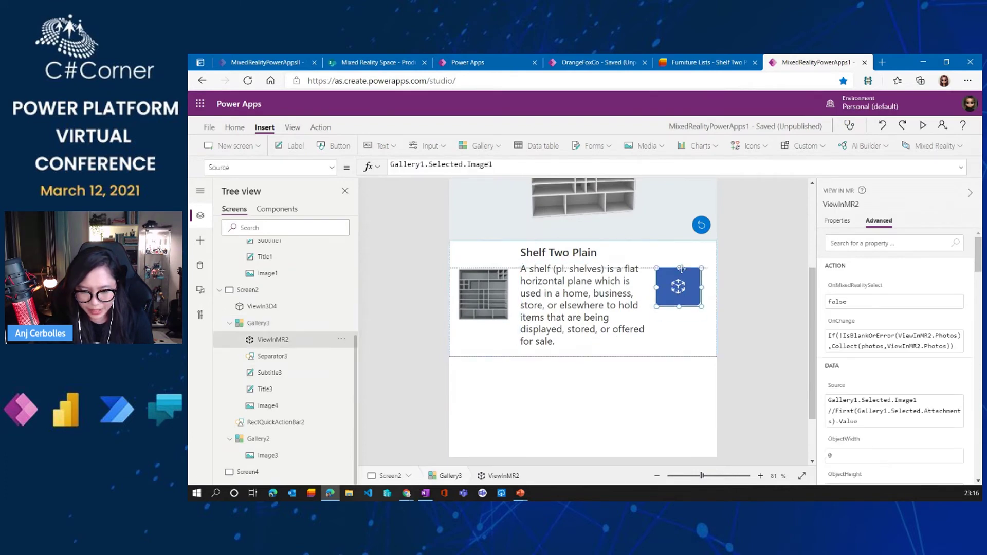
{"action": "left_click_drag", "start_coordinate": [690, 307], "coordinate": [688, 274]}
Insert a View shape in MR control into Gallery3, place it below the View in MR button and narrow it to 240 wide
{"action": "left_click", "coordinate": [939, 147]}
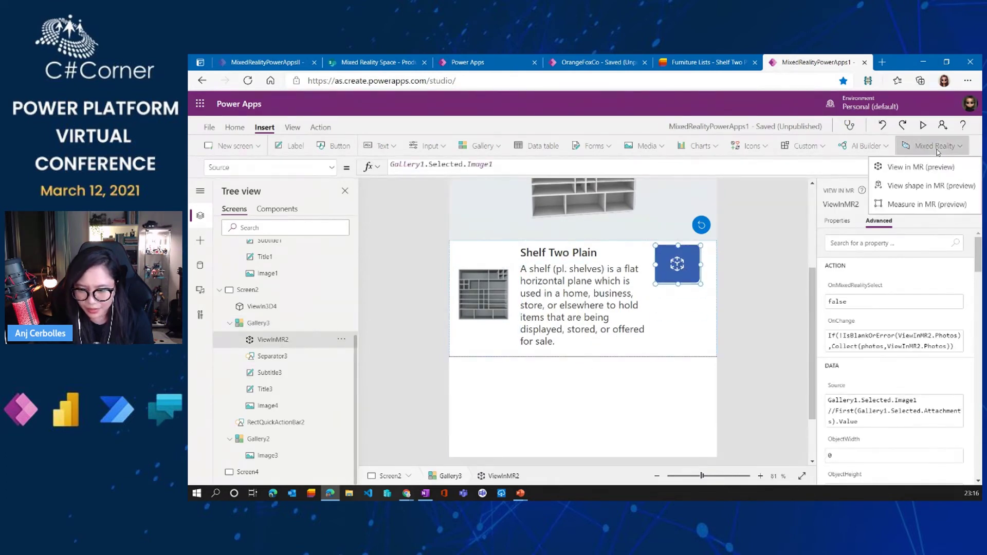
{"action": "left_click", "coordinate": [901, 190]}
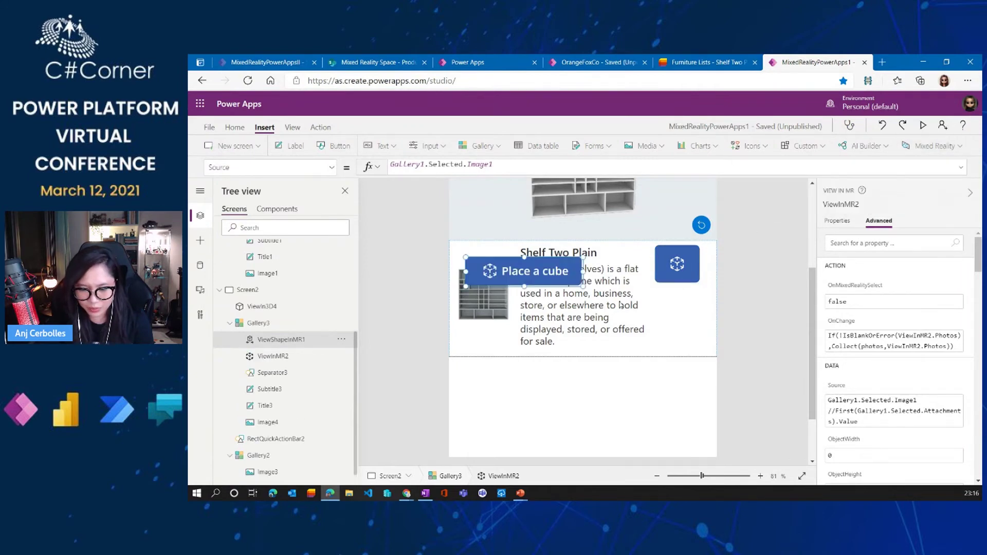
{"action": "left_click_drag", "start_coordinate": [564, 340], "coordinate": [677, 345]}
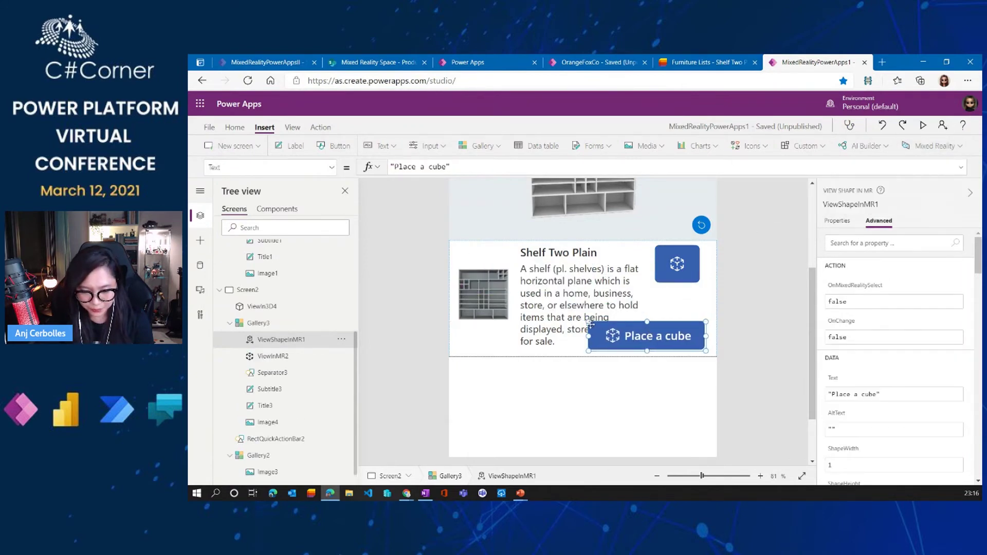
{"action": "mouse_move", "coordinate": [589, 322]}
{"action": "left_mouse_down"}
{"action": "mouse_move", "coordinate": [626, 322]}
{"action": "mouse_move", "coordinate": [605, 322]}
{"action": "left_mouse_up"}
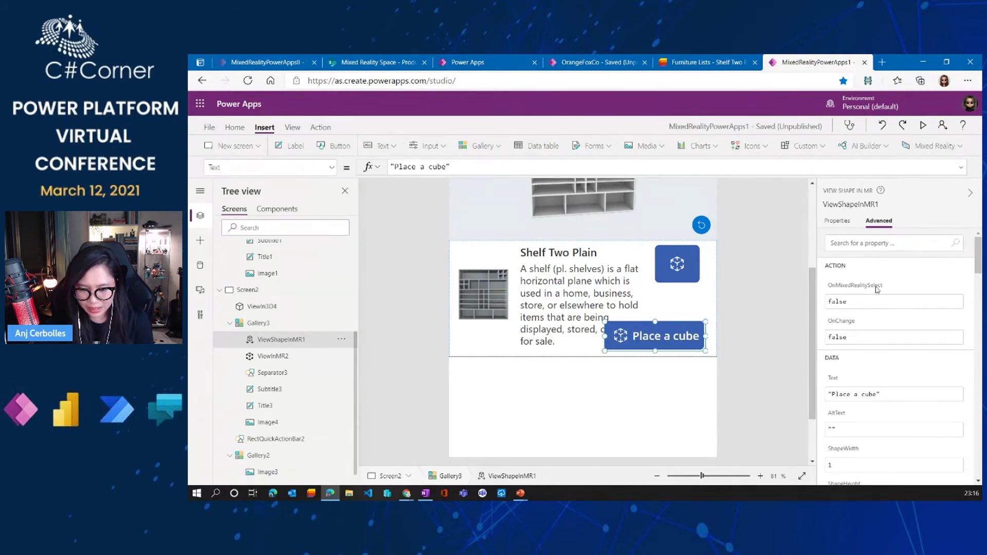
Set the text of the View shape in MR button to View Shapes
{"action": "left_click", "coordinate": [838, 221]}
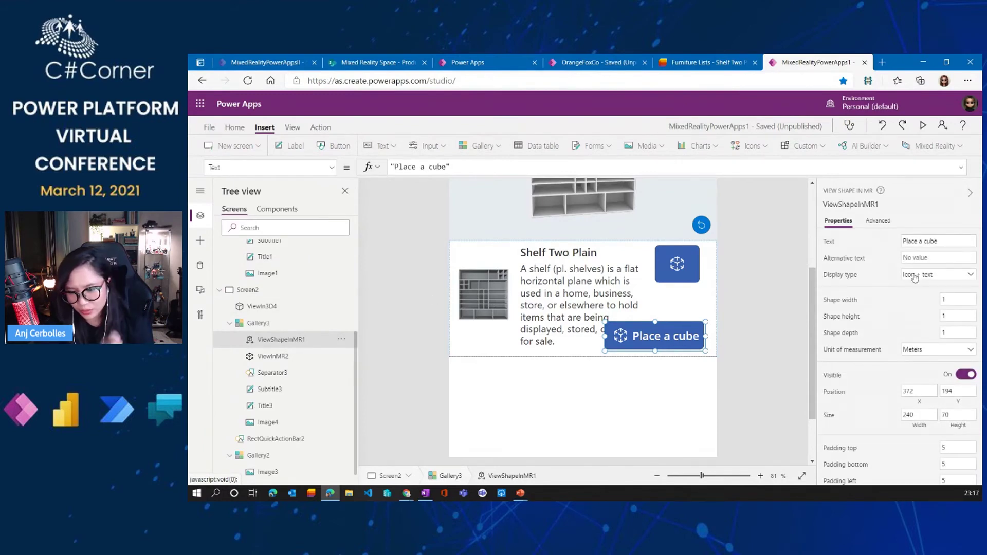
{"action": "double_click", "coordinate": [930, 242]}
{"action": "triple_click", "coordinate": [918, 242]}
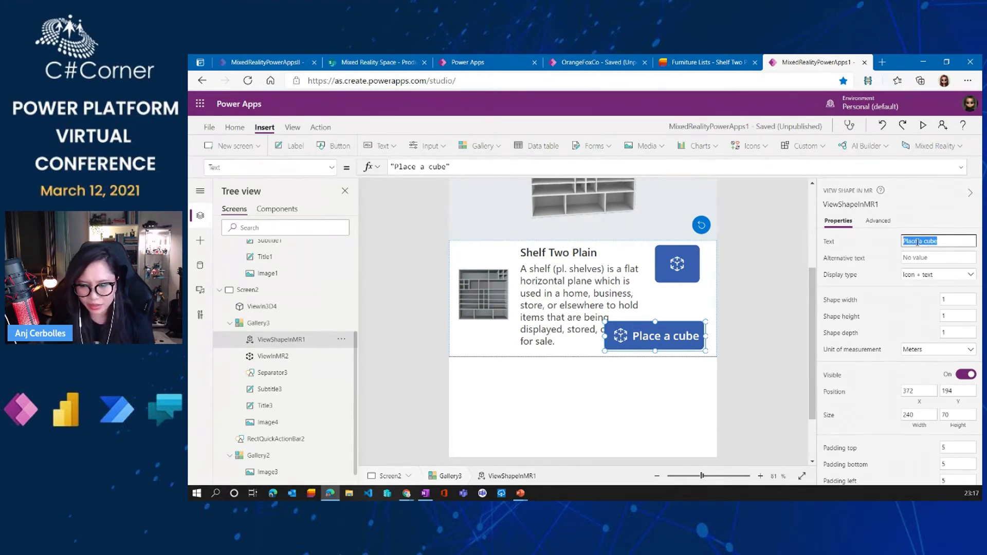
{"action": "type", "text": "ViewShapes"}
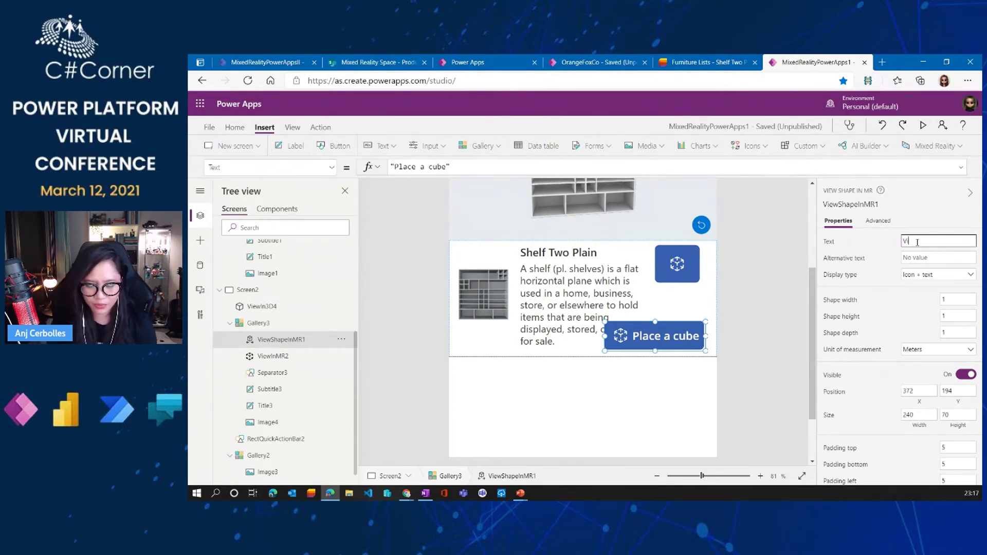
{"action": "key", "text": "Return"}
Try the Icon display type on the View Shapes button and return it to Icon + text
{"action": "left_click", "coordinate": [935, 281]}
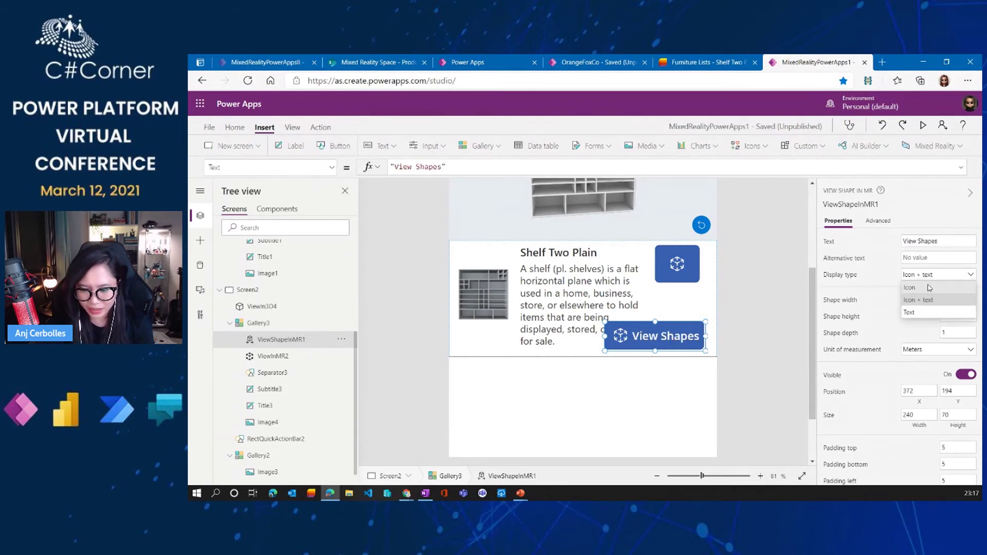
{"action": "left_click", "coordinate": [928, 288]}
{"action": "left_click", "coordinate": [929, 278]}
{"action": "left_click", "coordinate": [924, 299]}
{"action": "left_click", "coordinate": [929, 277]}
{"action": "left_click", "coordinate": [895, 294]}
{"action": "left_click", "coordinate": [928, 279]}
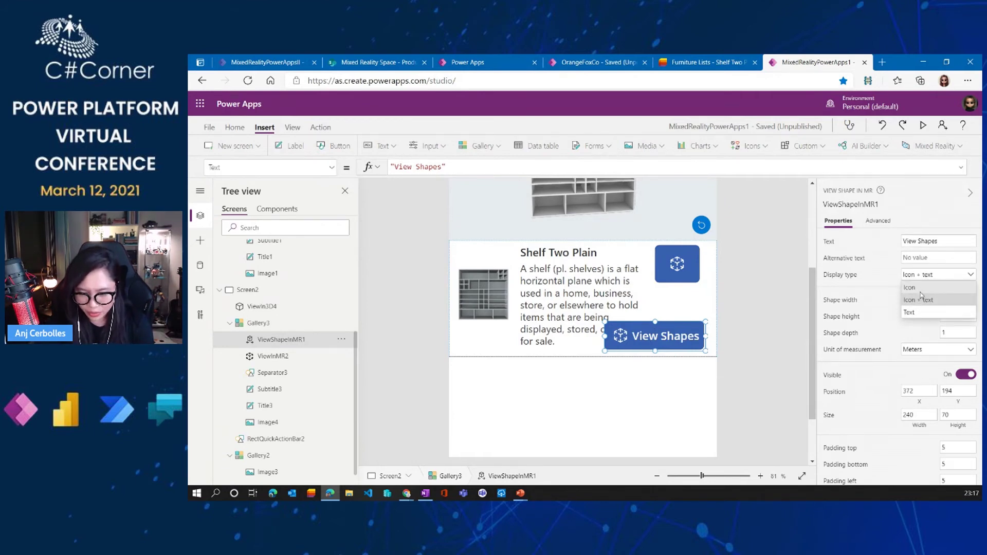
{"action": "left_click", "coordinate": [921, 301]}
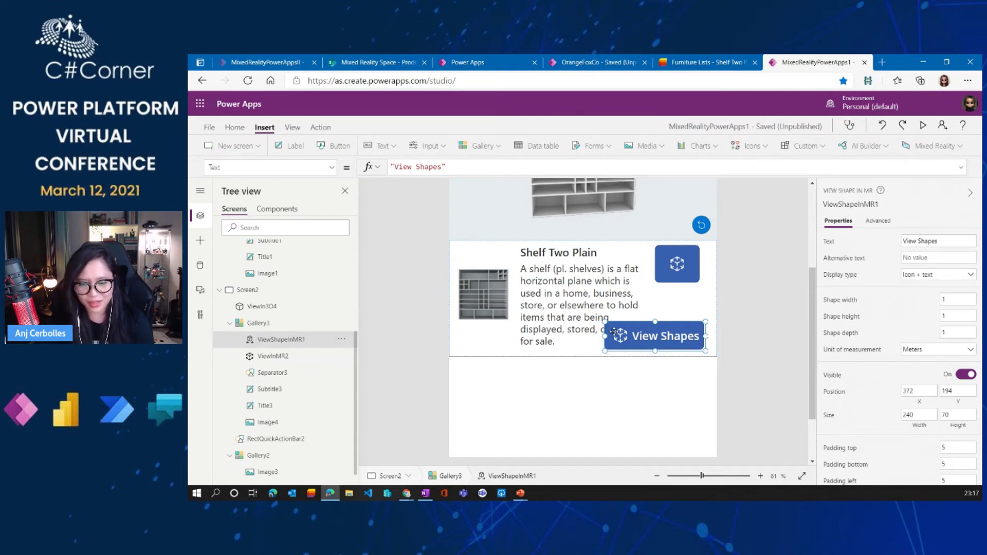
Resize the View Shapes button to 272 by 70, shorten the description label and place the button beneath it at 189, 194
{"action": "left_click_drag", "start_coordinate": [605, 336], "coordinate": [644, 321]}
{"action": "left_click", "coordinate": [577, 347]}
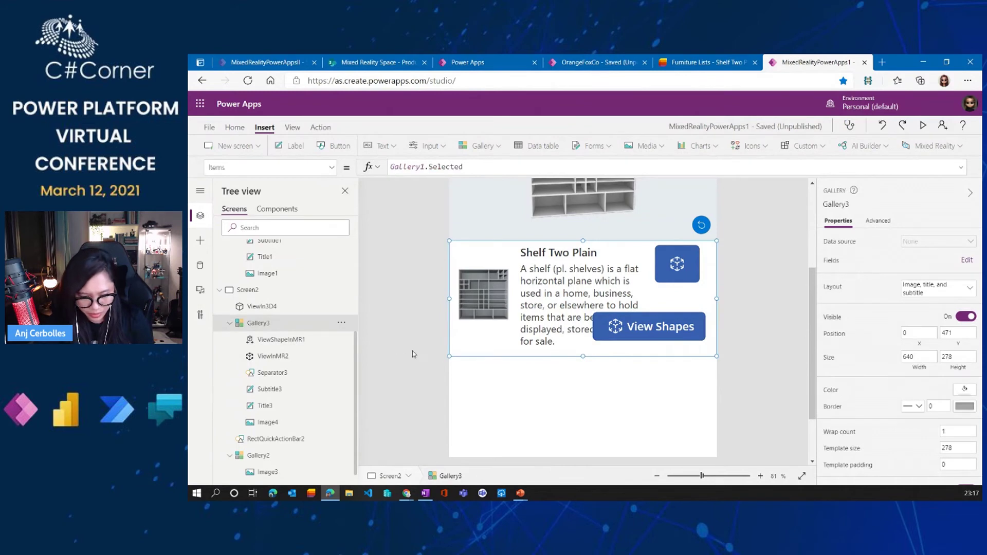
{"action": "left_click", "coordinate": [576, 344]}
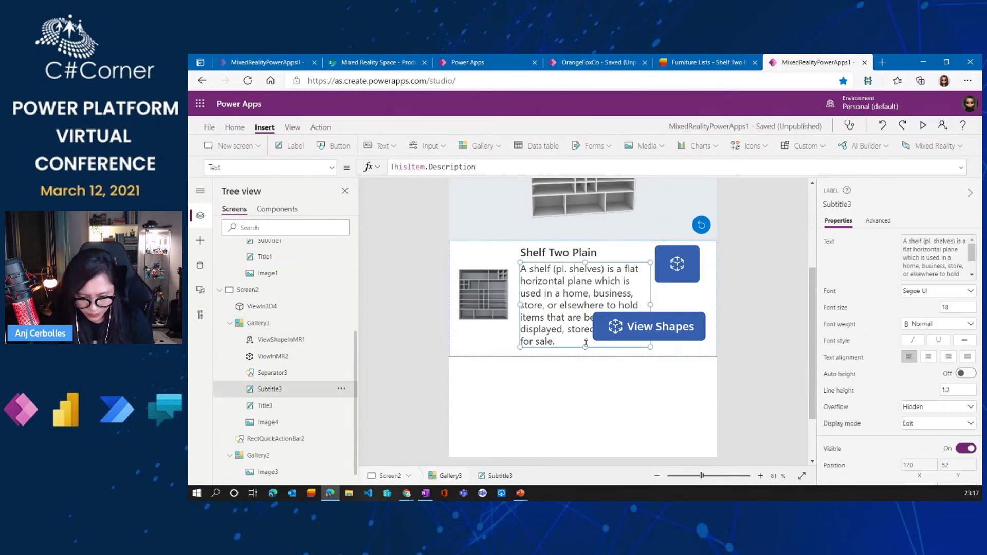
{"action": "left_click_drag", "start_coordinate": [680, 326], "coordinate": [608, 328]}
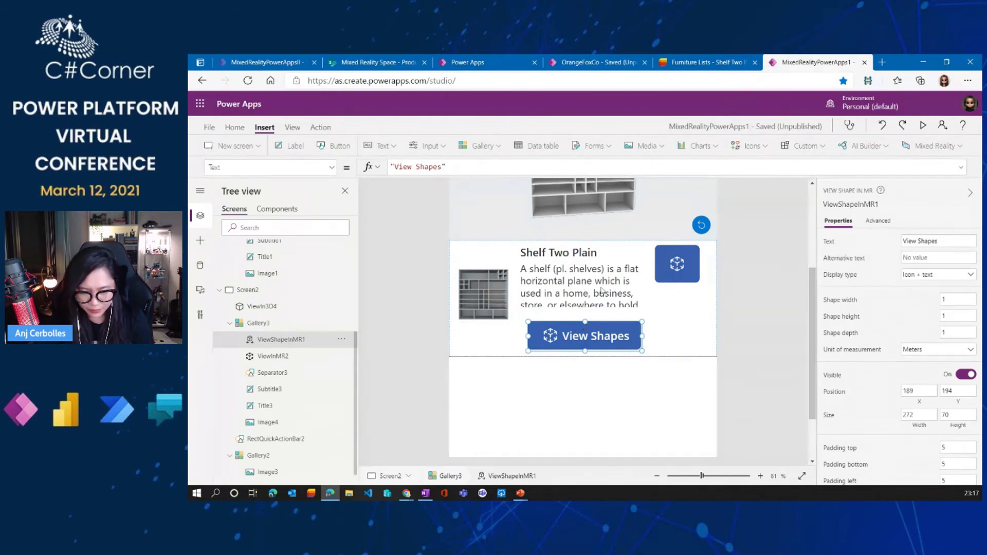
{"action": "left_click", "coordinate": [601, 305]}
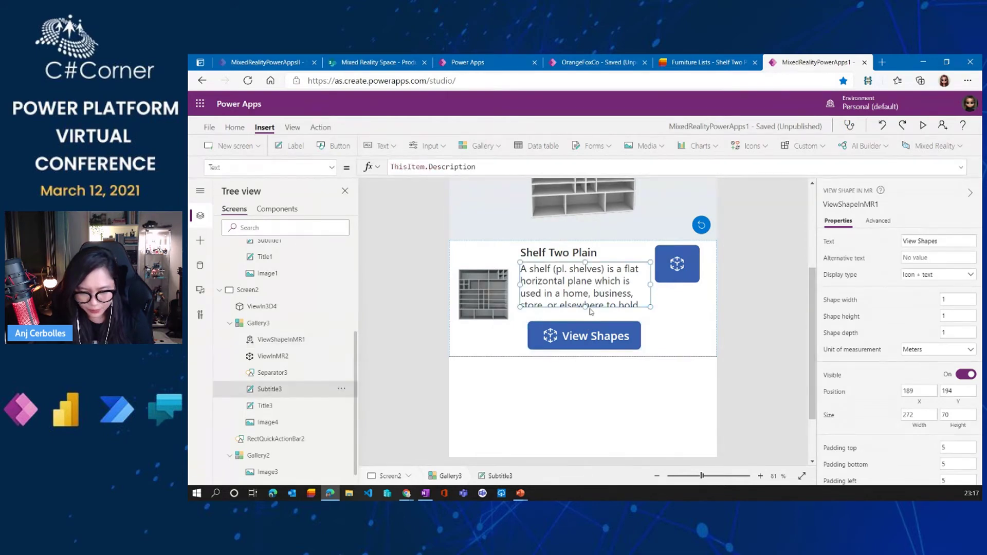
{"action": "left_click", "coordinate": [611, 338]}
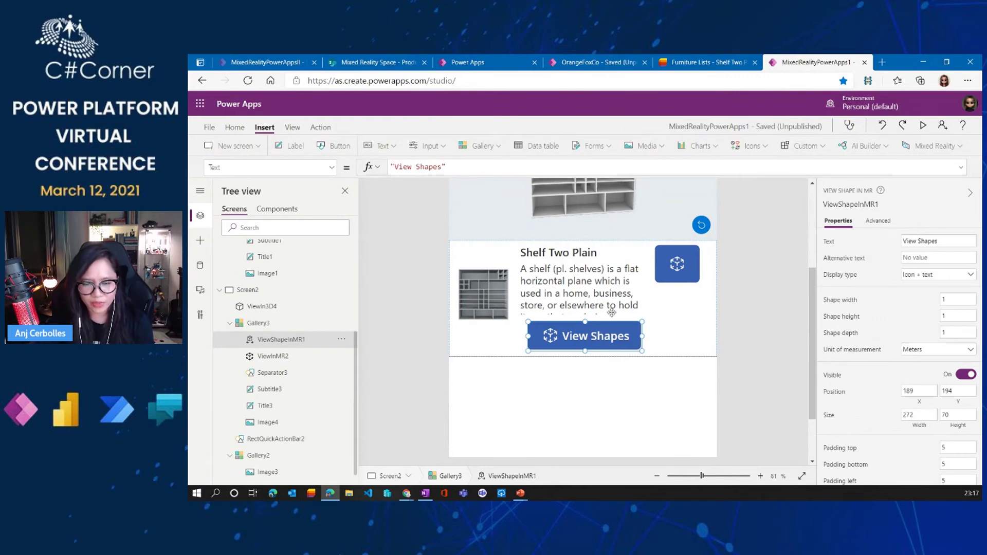
Check the height, width and depth columns in Furniture Lists, and look through the View Shapes button's properties for the matching shape dimensions
{"action": "left_click", "coordinate": [707, 62]}
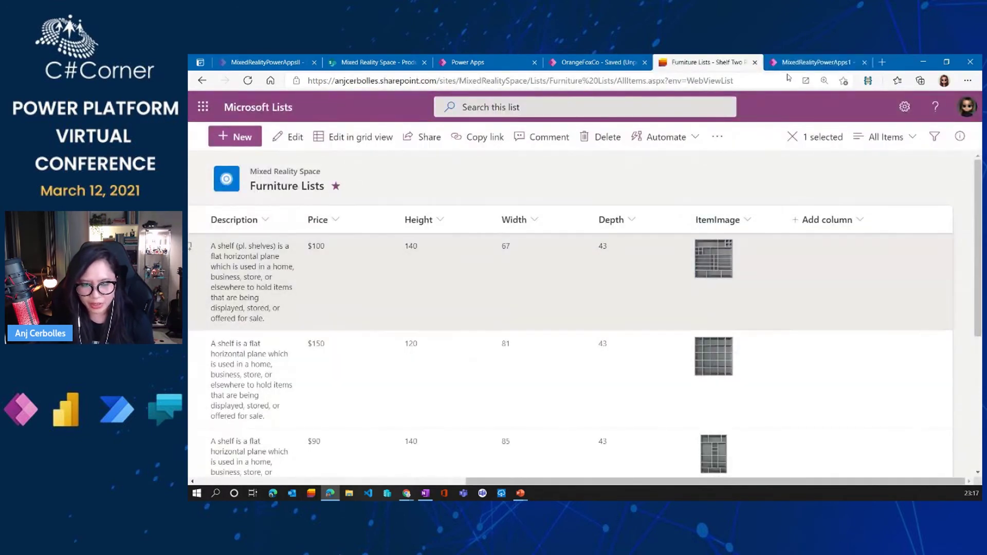
{"action": "left_click", "coordinate": [816, 62]}
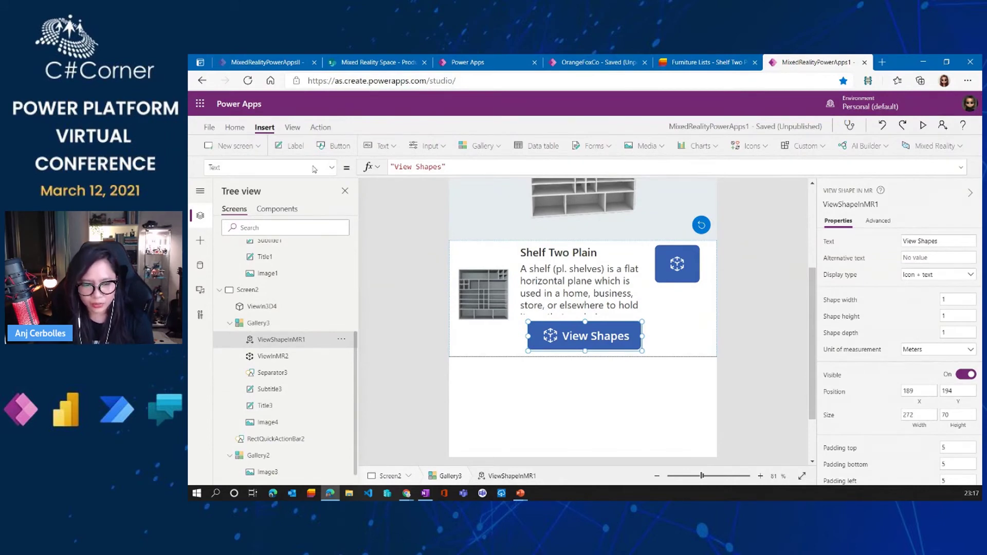
{"action": "left_click", "coordinate": [331, 167]}
{"action": "scroll", "coordinate": [312, 281], "scroll_direction": "up", "scroll_amount": 3}
{"action": "scroll", "coordinate": [312, 282], "scroll_direction": "up", "scroll_amount": 4}
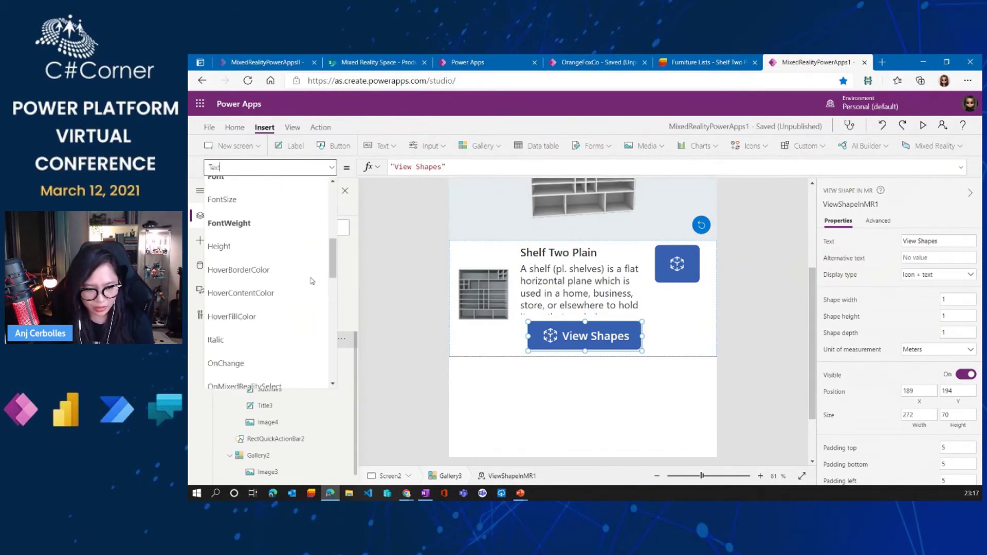
{"action": "scroll", "coordinate": [312, 281], "scroll_direction": "down", "scroll_amount": 5}
{"action": "scroll", "coordinate": [312, 282], "scroll_direction": "down", "scroll_amount": 4}
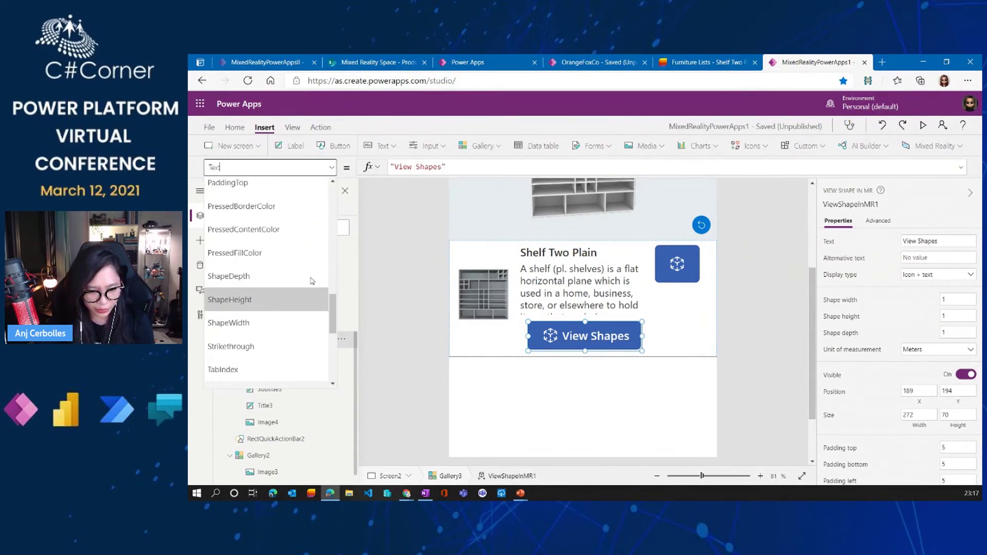
{"action": "scroll", "coordinate": [267, 305], "scroll_direction": "down", "scroll_amount": 2}
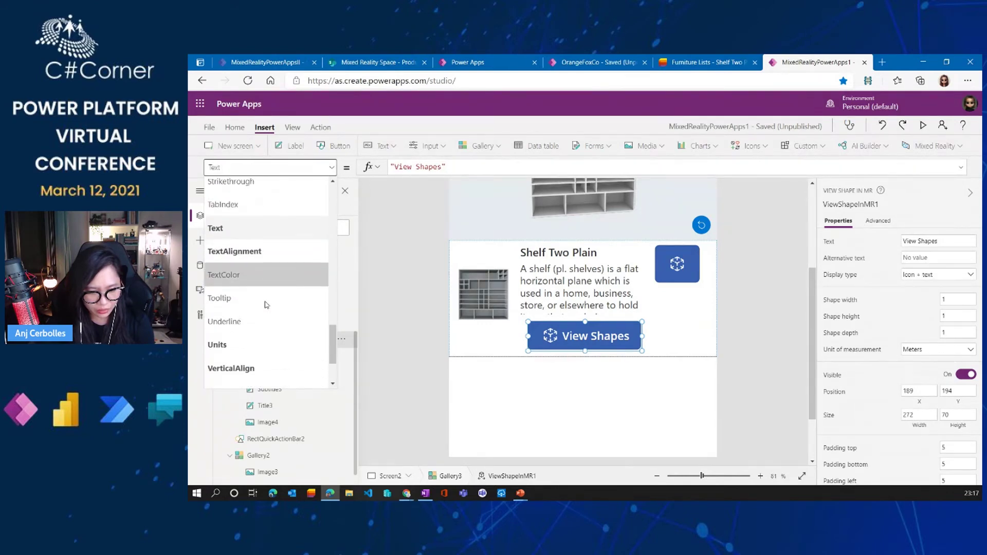
{"action": "scroll", "coordinate": [267, 304], "scroll_direction": "up", "scroll_amount": 6}
{"action": "scroll", "coordinate": [266, 302], "scroll_direction": "up", "scroll_amount": 7}
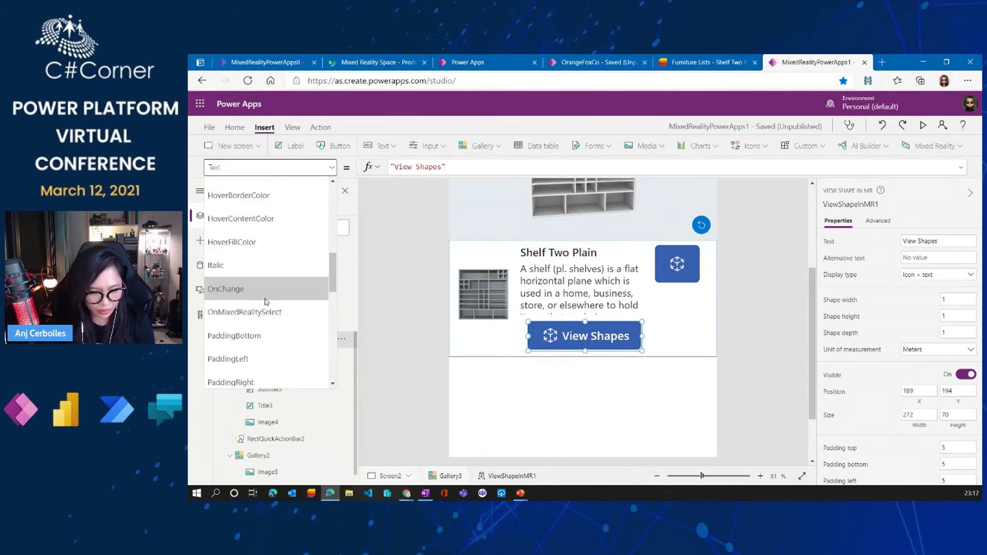
{"action": "scroll", "coordinate": [266, 302], "scroll_direction": "up", "scroll_amount": 4}
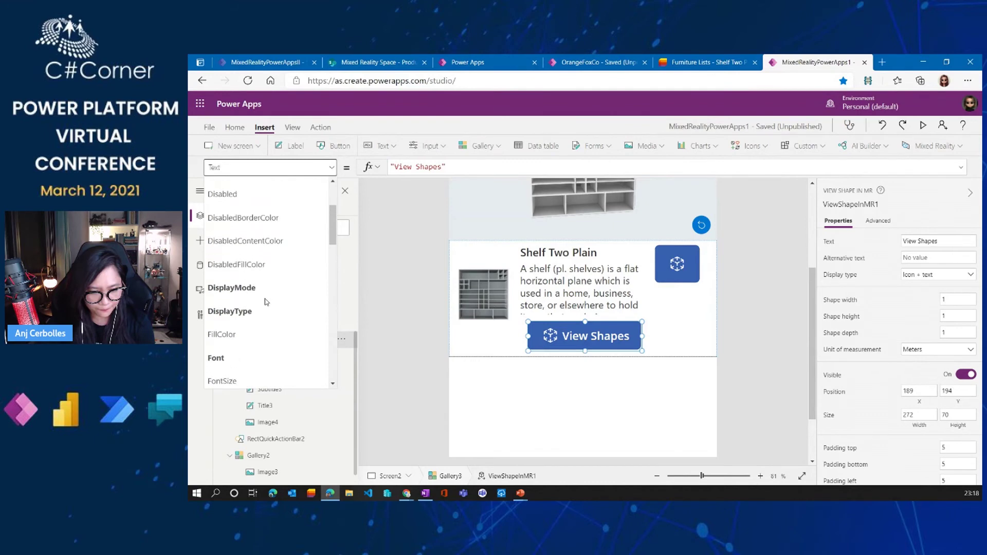
{"action": "scroll", "coordinate": [266, 302], "scroll_direction": "down", "scroll_amount": 7}
{"action": "scroll", "coordinate": [267, 302], "scroll_direction": "down", "scroll_amount": 5}
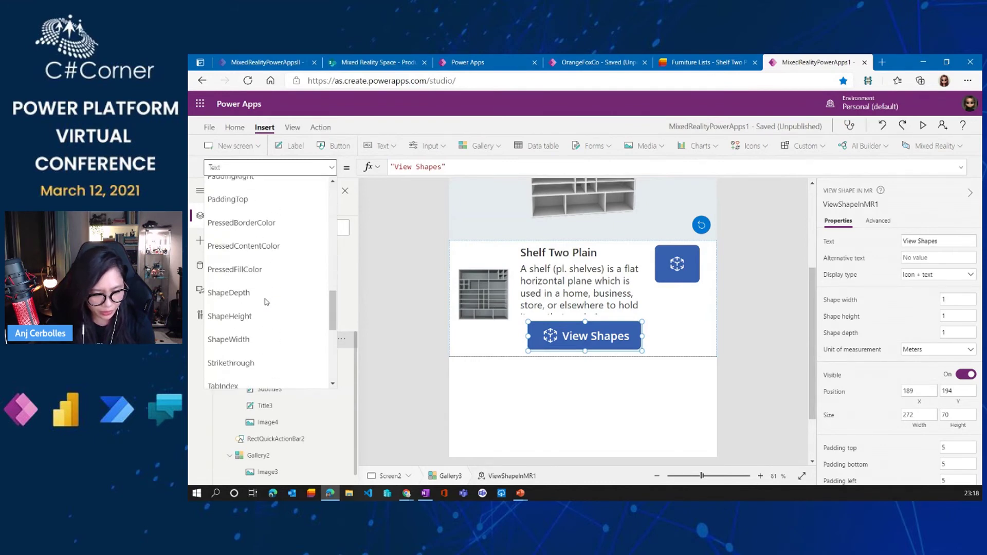
Set the View Shapes button's ShapeDepth property to ThisItem.Depth
{"action": "left_click", "coordinate": [263, 200]}
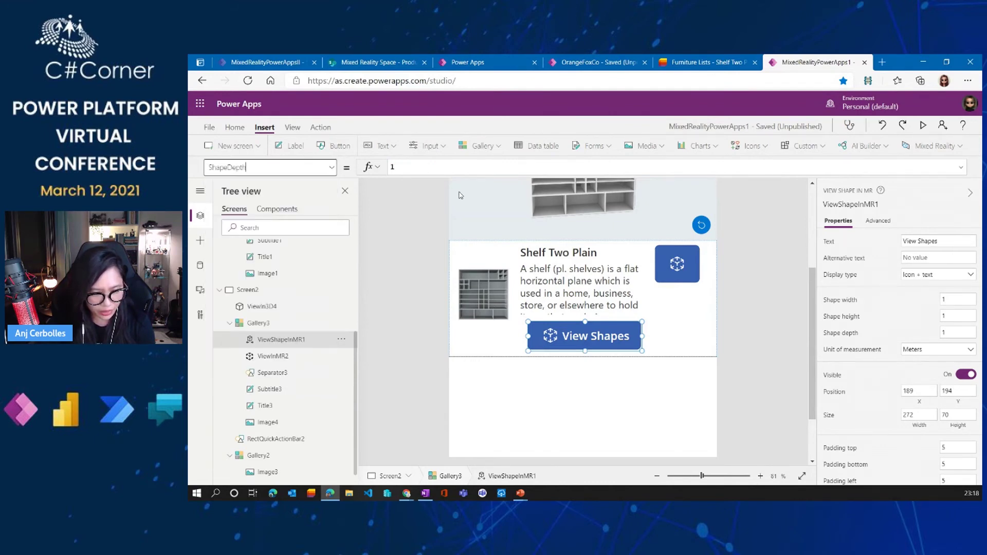
{"action": "left_click_drag", "start_coordinate": [401, 167], "coordinate": [388, 170]}
{"action": "type", "text": "Ga"}
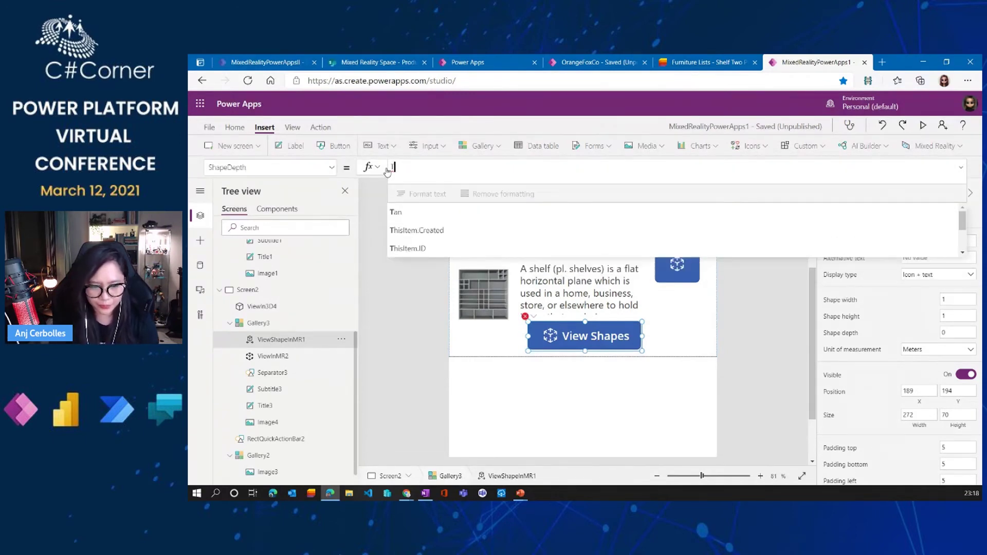
{"action": "type", "text": "ll"}
{"action": "key", "text": "BackSpace"}
{"action": "key", "text": "BackSpace"}
{"action": "key", "text": "BackSpace"}
{"action": "key", "text": "BackSpace"}
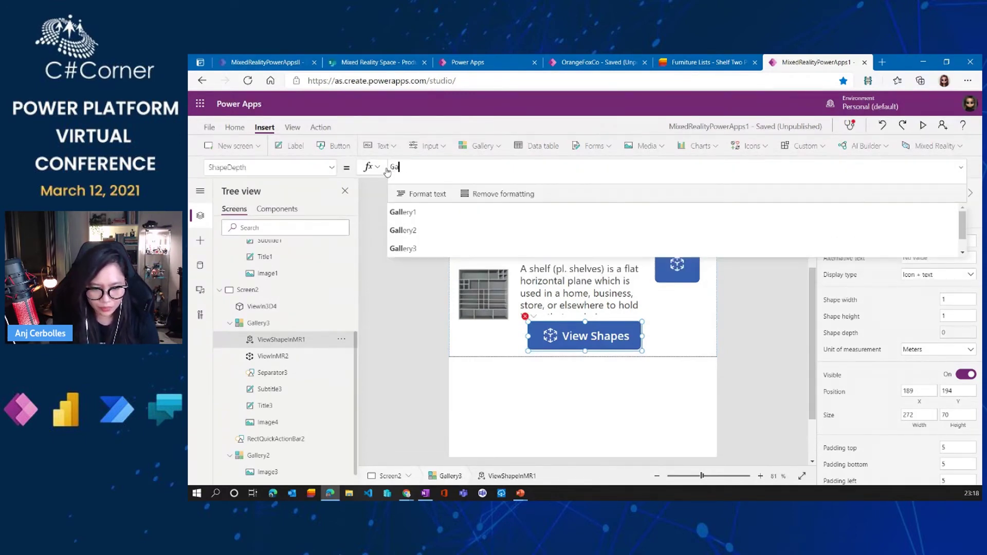
{"action": "type", "text": "ThisItem"}
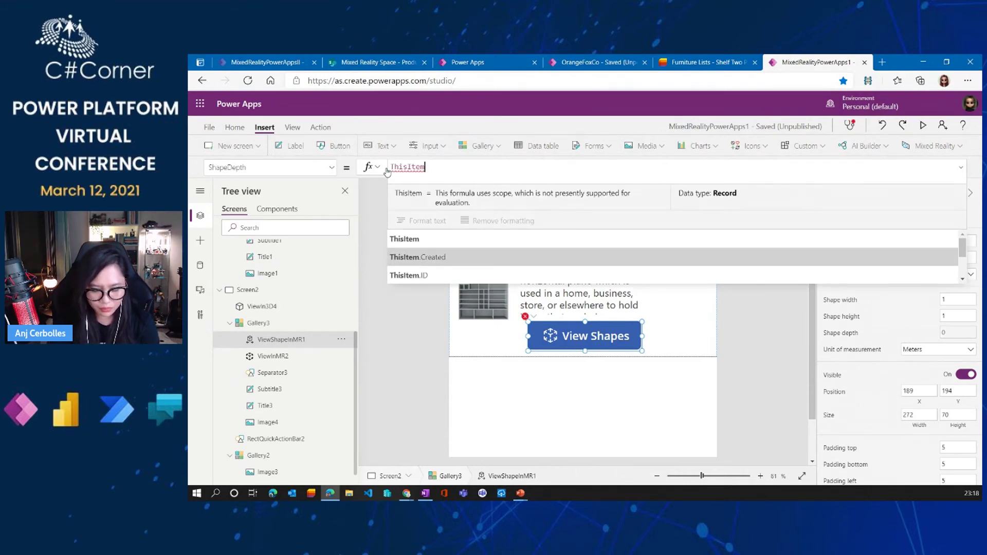
{"action": "type", "text": "."}
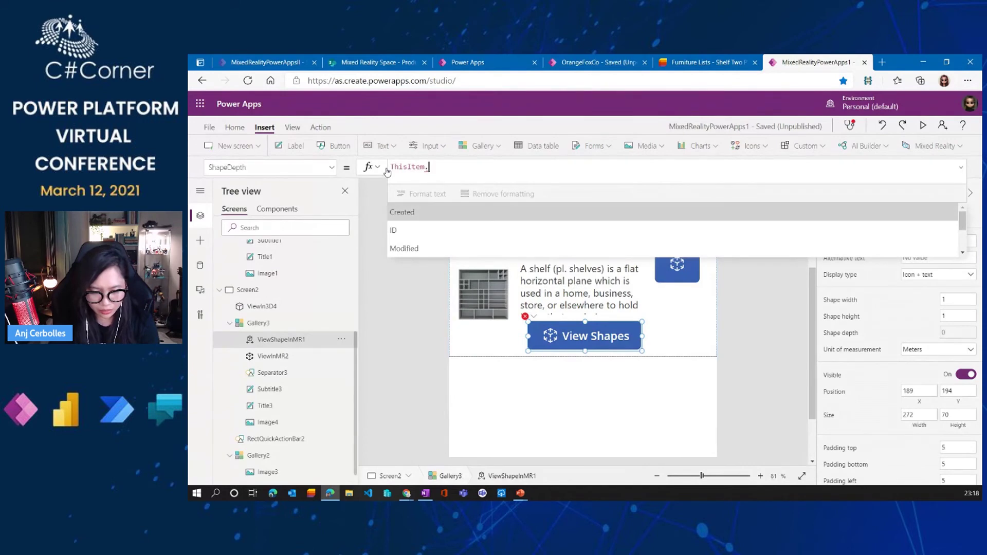
{"action": "type", "text": "wid"}
{"action": "key", "text": "BackSpace"}
{"action": "key", "text": "BackSpace"}
{"action": "key", "text": "BackSpace"}
{"action": "type", "text": "depth"}
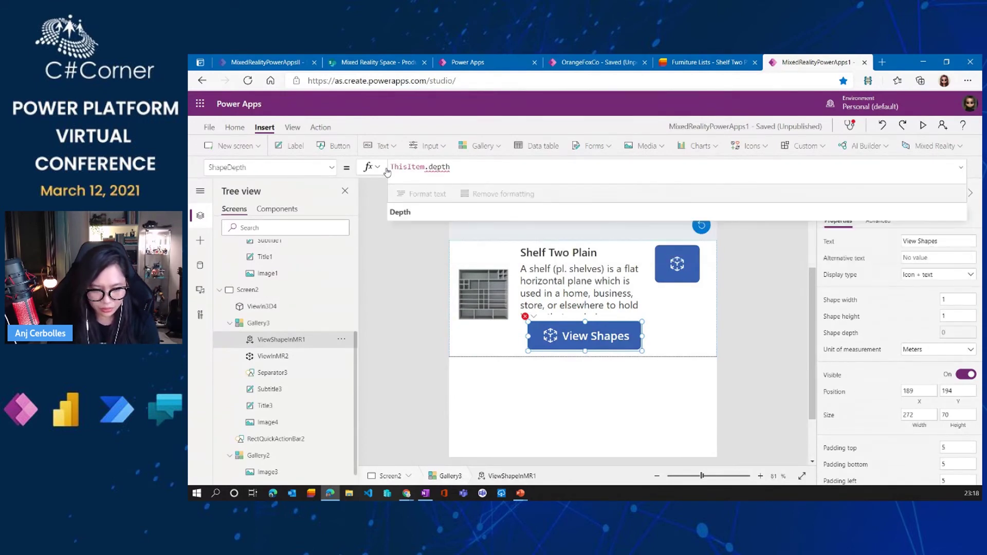
{"action": "key", "text": "Tab"}
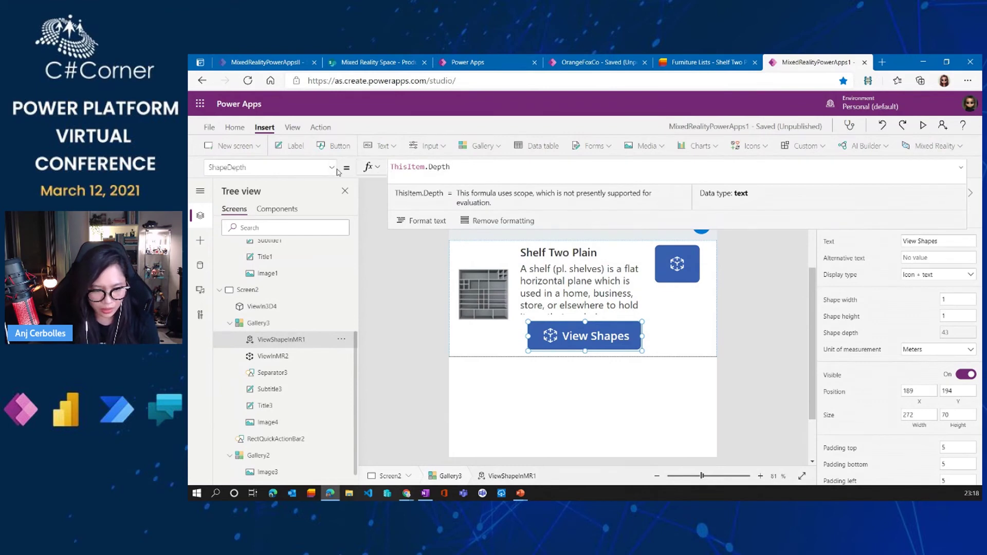
Set the View Shapes button's ShapeHeight property to ThisItem.Height
{"action": "left_click", "coordinate": [331, 168]}
{"action": "scroll", "coordinate": [288, 308], "scroll_direction": "down", "scroll_amount": 3}
{"action": "scroll", "coordinate": [292, 319], "scroll_direction": "up", "scroll_amount": 5}
{"action": "left_click", "coordinate": [310, 244]}
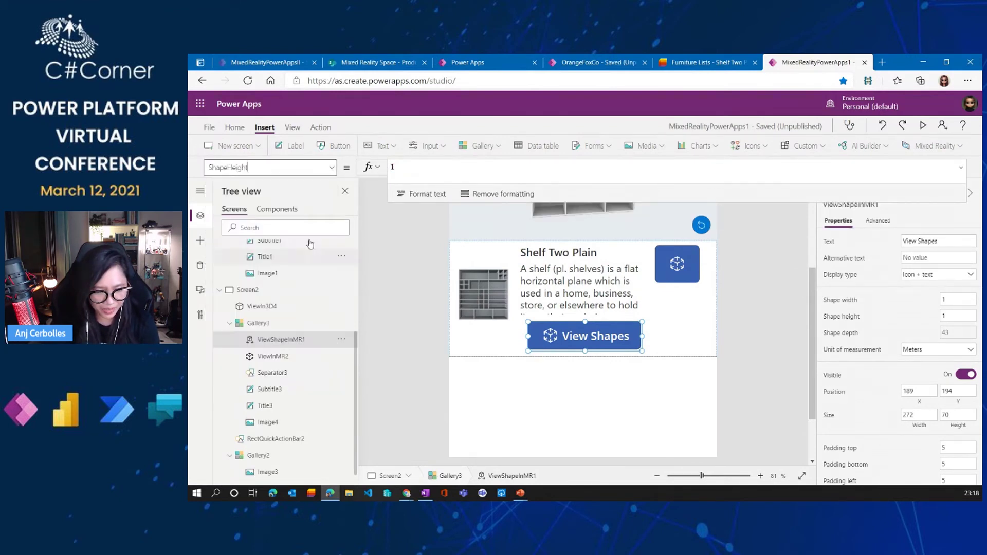
{"action": "left_click", "coordinate": [431, 167]}
{"action": "type", "text": "ThisI"}
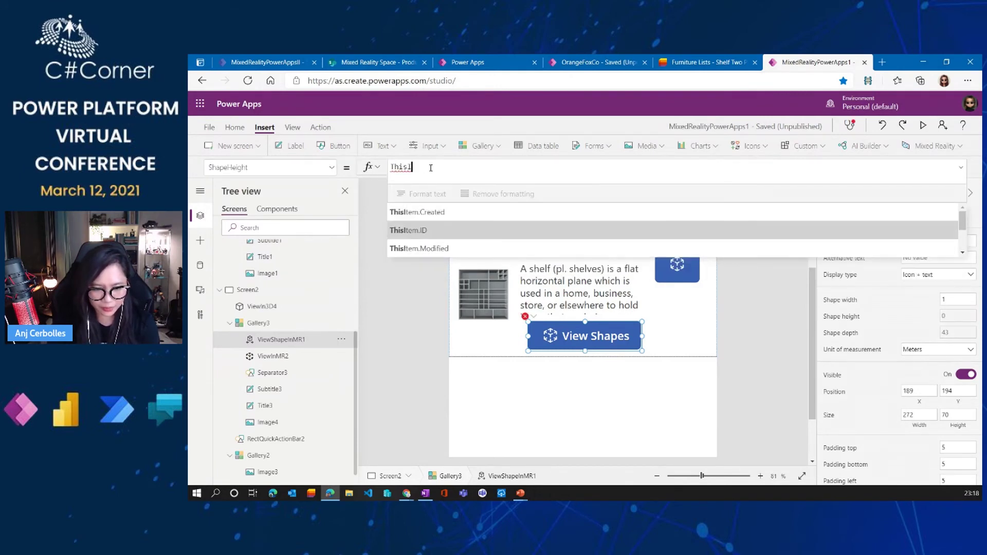
{"action": "type", "text": "tem."}
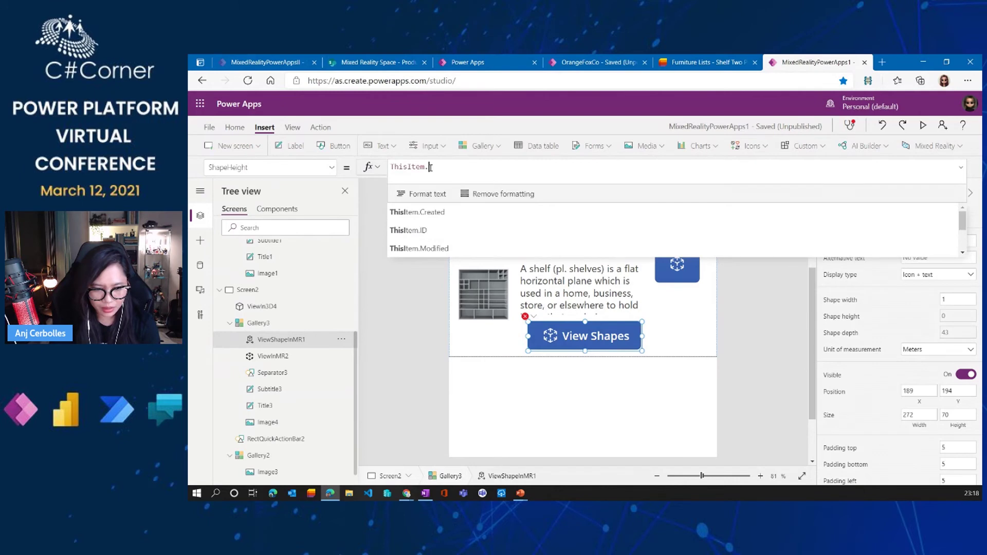
{"action": "type", "text": "Height"}
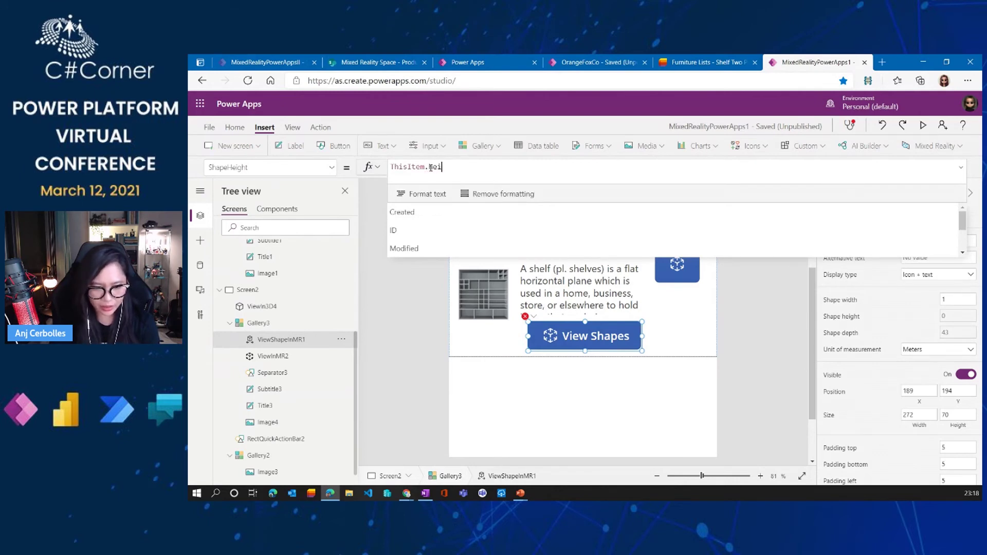
Set the View Shapes button's ShapeWidth property to ThisItem.Width and move the button to position 238, 194
{"action": "left_click", "coordinate": [329, 167]}
{"action": "left_click", "coordinate": [293, 273]}
{"action": "left_click", "coordinate": [397, 177]}
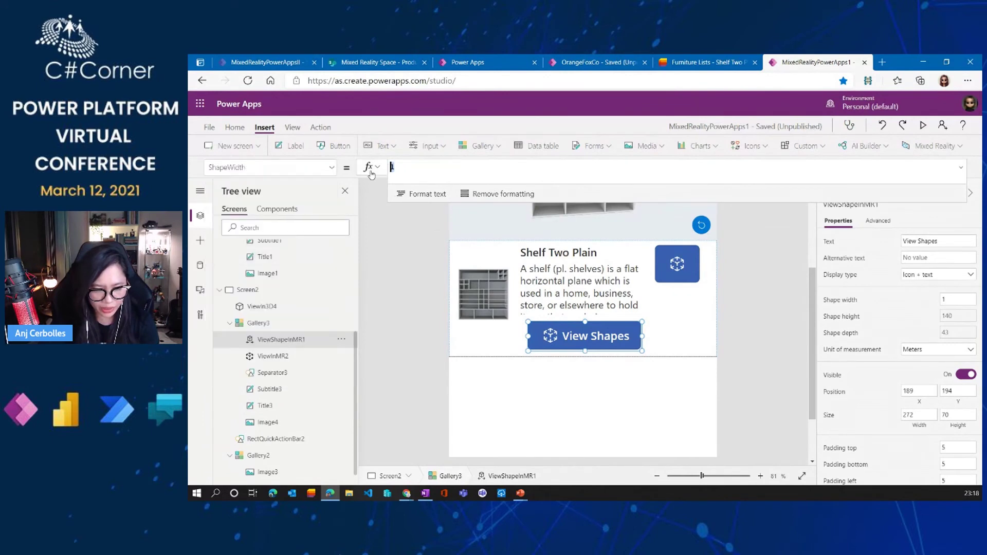
{"action": "key", "text": "BackSpace"}
{"action": "type", "text": "This"}
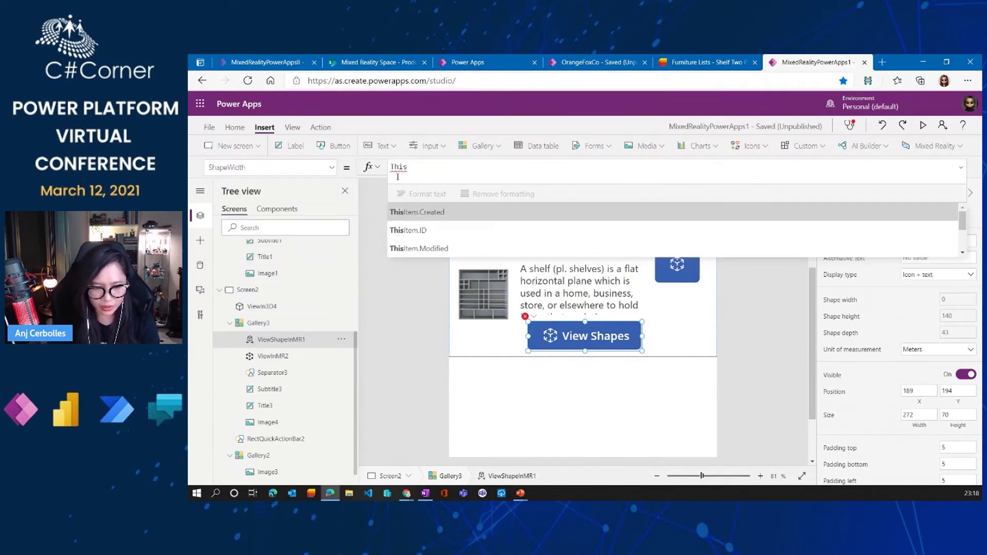
{"action": "type", "text": "Item.Width"}
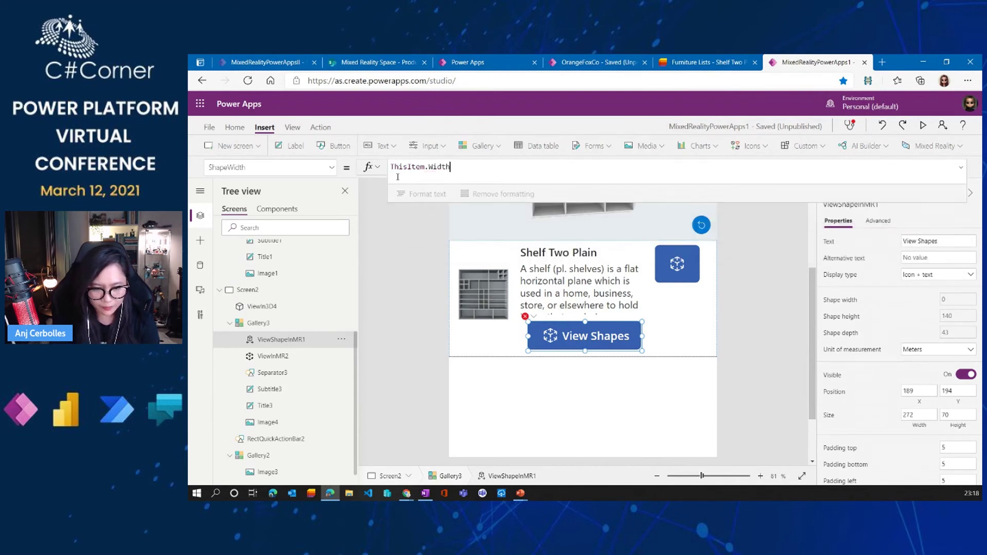
{"action": "left_click_drag", "start_coordinate": [587, 338], "coordinate": [605, 336]}
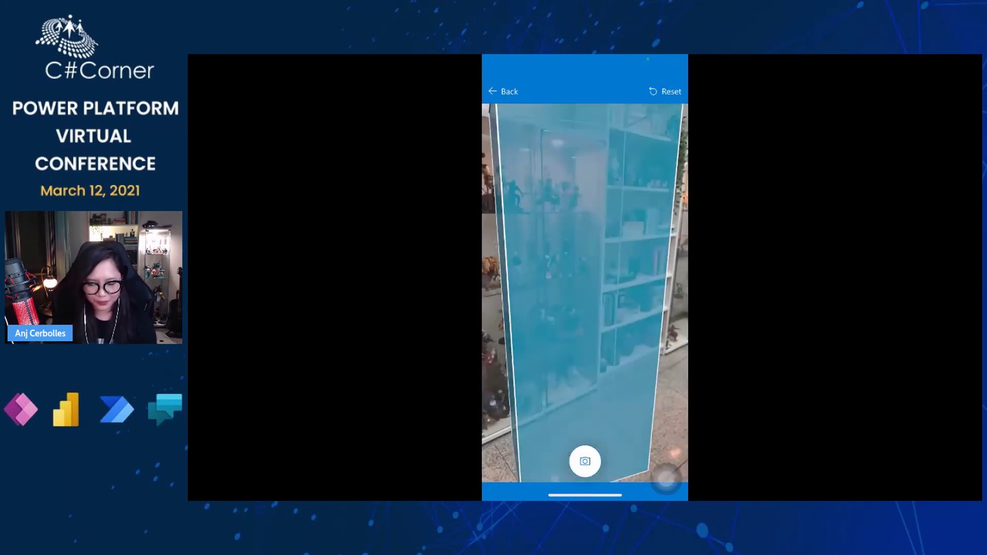
Switch to the OrangeFoxCo app, preview it and run its object detector on the image IMG_6277
{"action": "key", "text": "Right"}
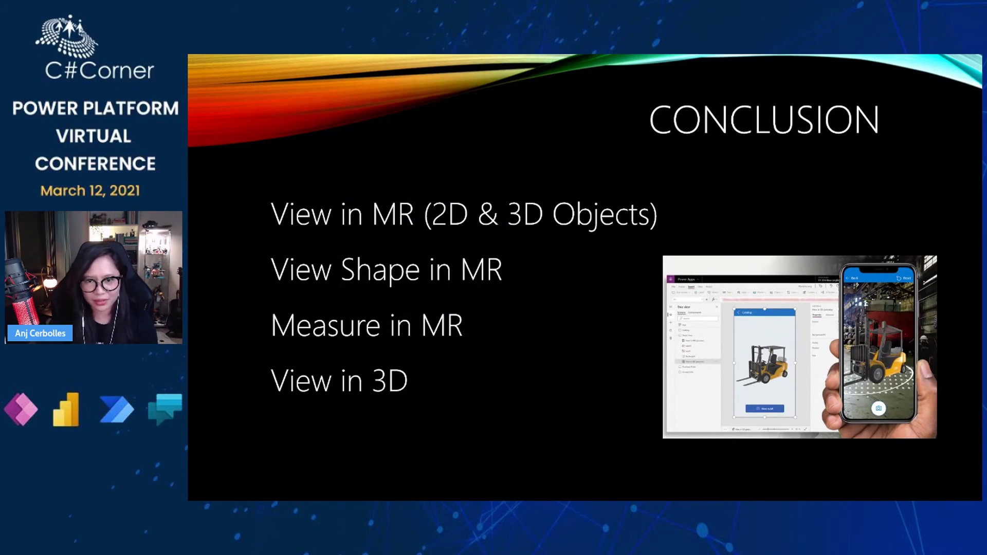
{"action": "key", "text": "alt+Tab"}
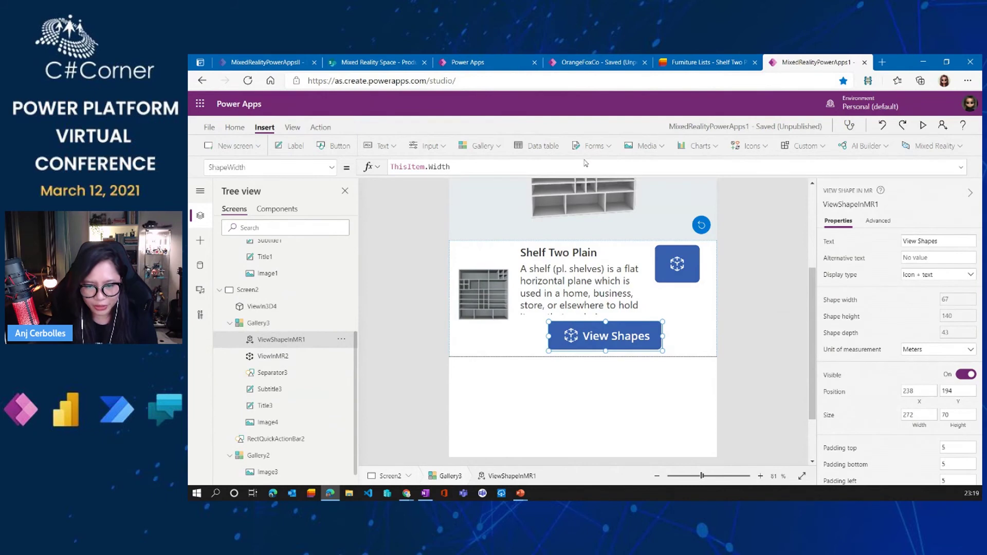
{"action": "left_click", "coordinate": [598, 60]}
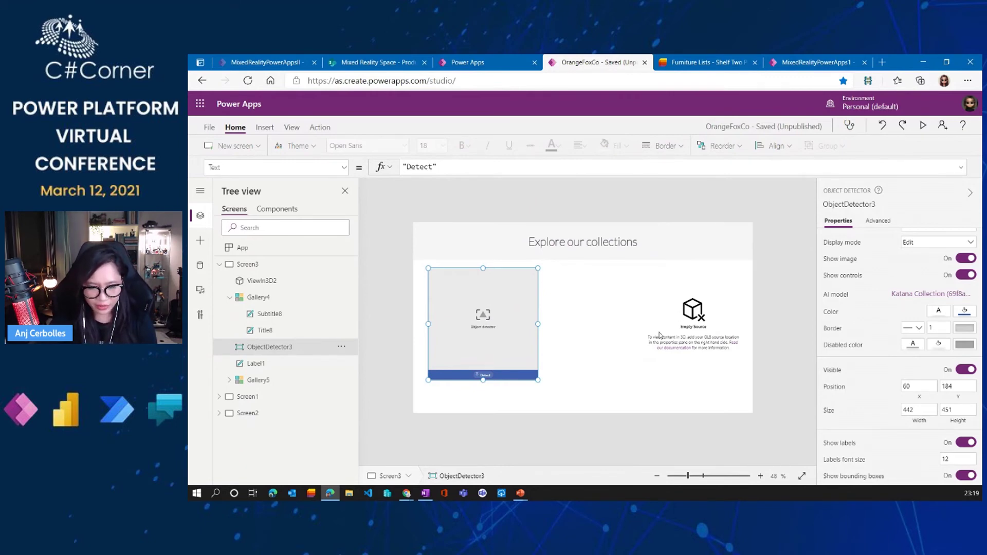
{"action": "left_click", "coordinate": [923, 126]}
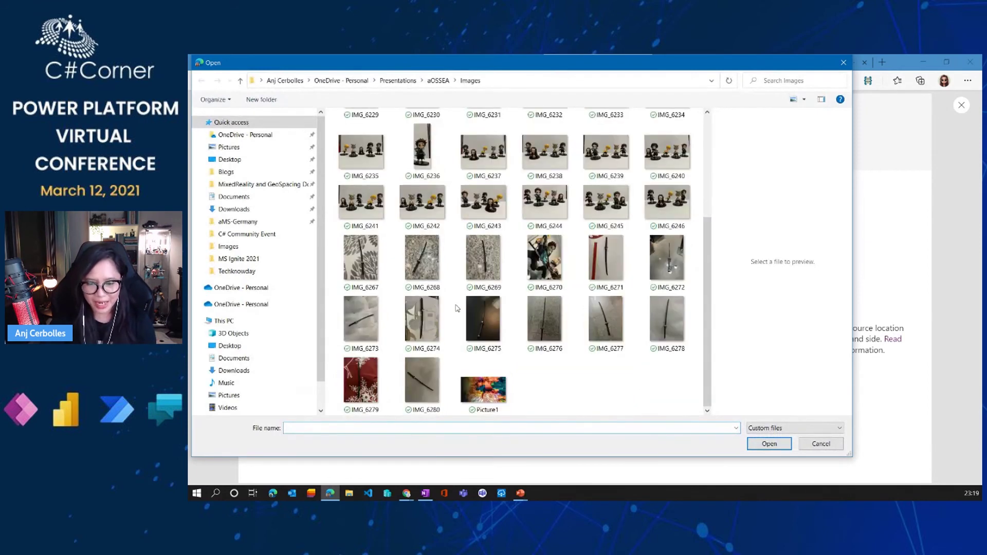
{"action": "left_click", "coordinate": [658, 317]}
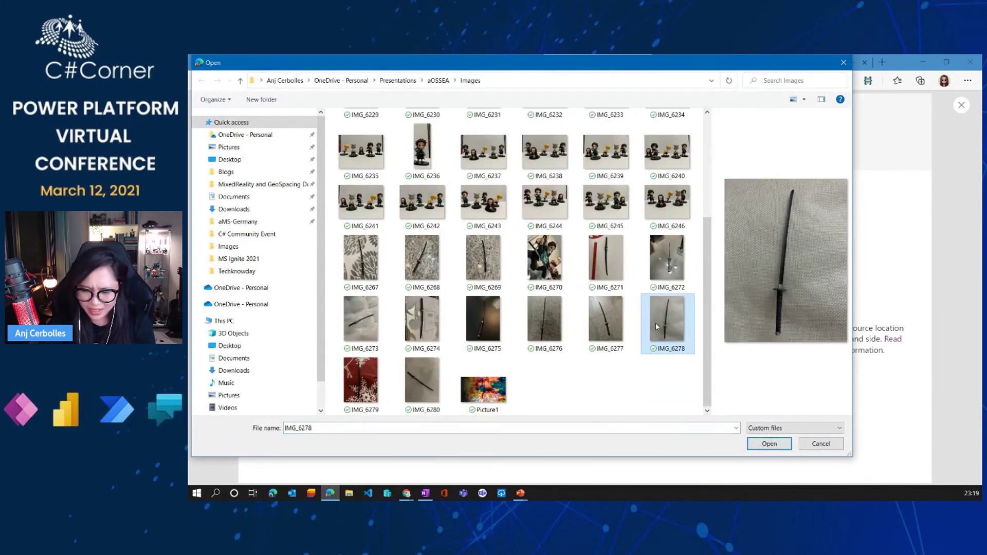
{"action": "left_click", "coordinate": [617, 319]}
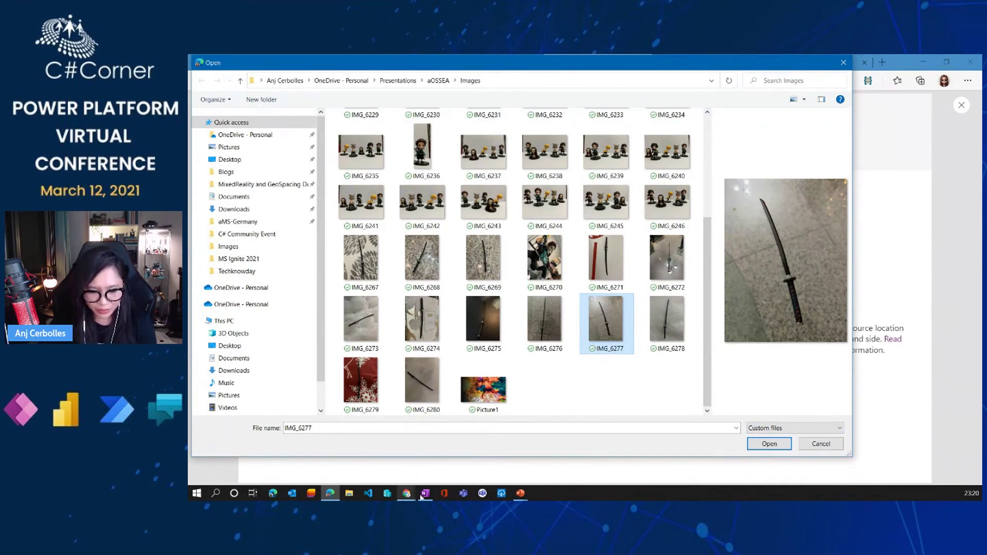
{"action": "left_click", "coordinate": [769, 444]}
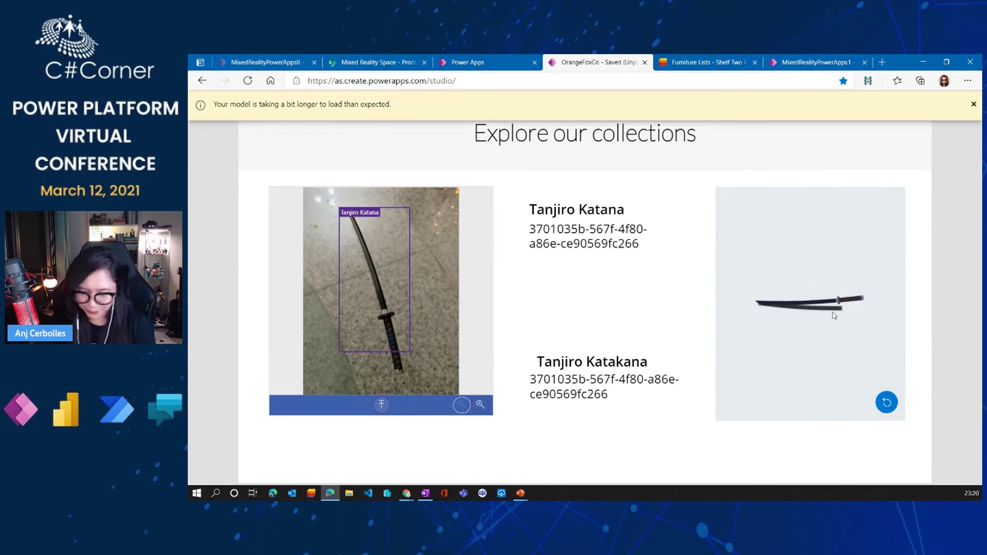
Dismiss the model loading notice, return to the OrangeFoxCo preview and examine the katana's 3D model up close from several angles
{"action": "left_click", "coordinate": [973, 104]}
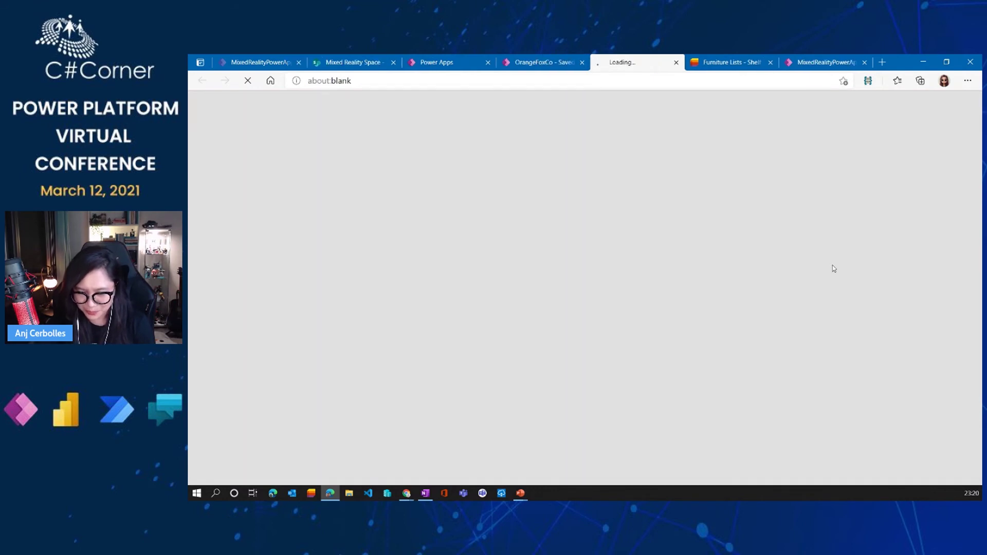
{"action": "left_click", "coordinate": [553, 61]}
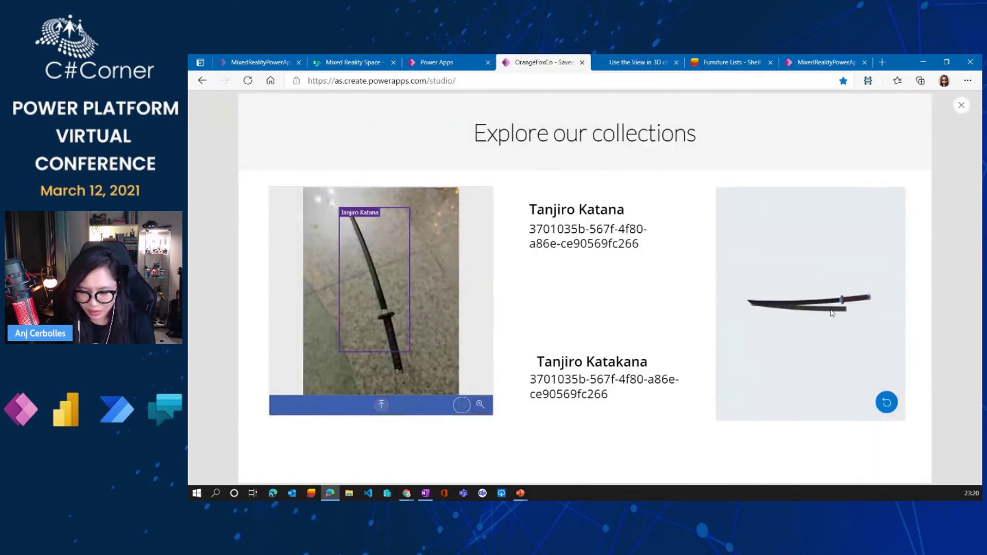
{"action": "scroll", "coordinate": [833, 314], "scroll_direction": "up", "scroll_amount": 5}
{"action": "scroll", "coordinate": [833, 313], "scroll_direction": "down", "scroll_amount": 3}
{"action": "left_click_drag", "start_coordinate": [833, 313], "coordinate": [837, 342]}
{"action": "left_click_drag", "start_coordinate": [776, 368], "coordinate": [804, 352]}
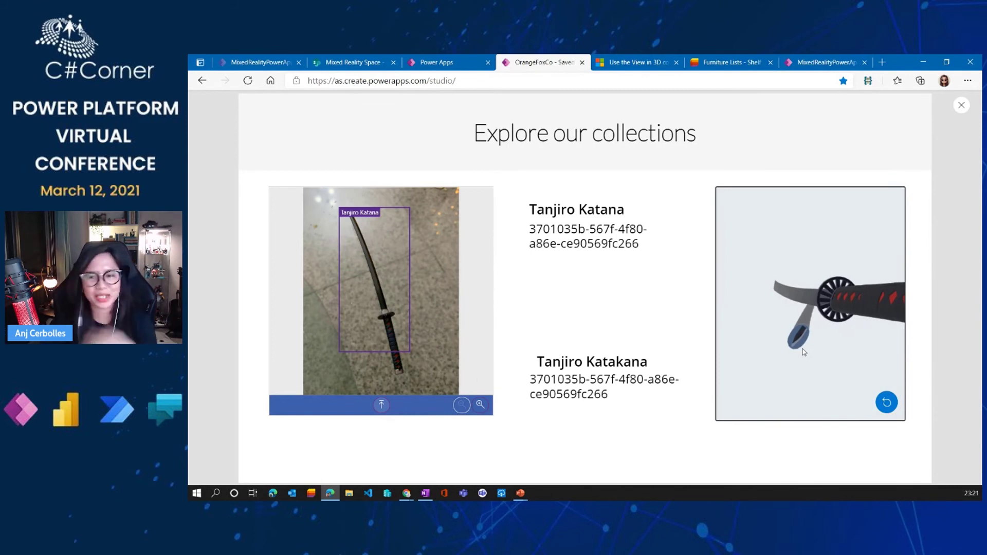
{"action": "left_click_drag", "start_coordinate": [827, 323], "coordinate": [802, 317]}
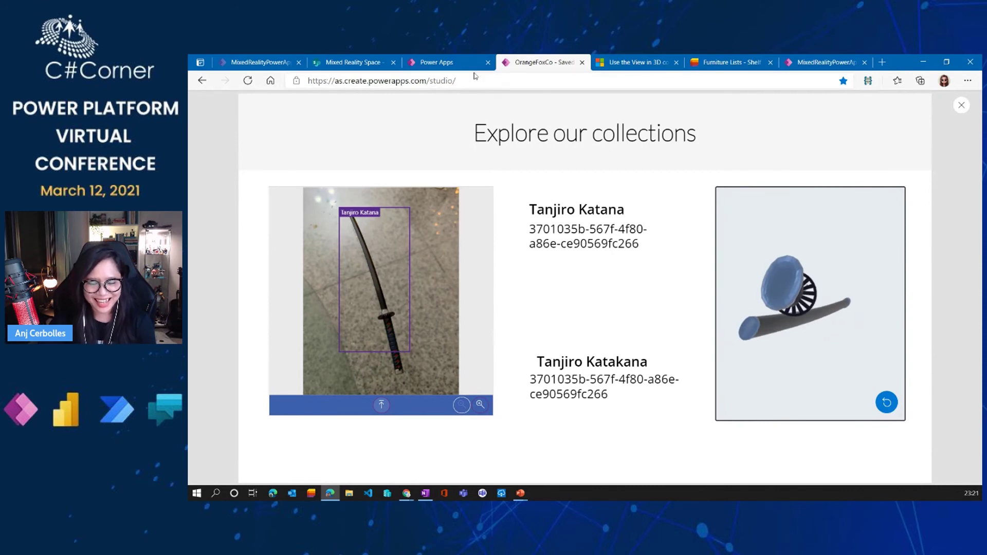
Review the Katana Collection object detection model and the Tanjiro Katakana item's TagId and attachment in the SharePoint Product Details list
{"action": "left_click", "coordinate": [451, 64]}
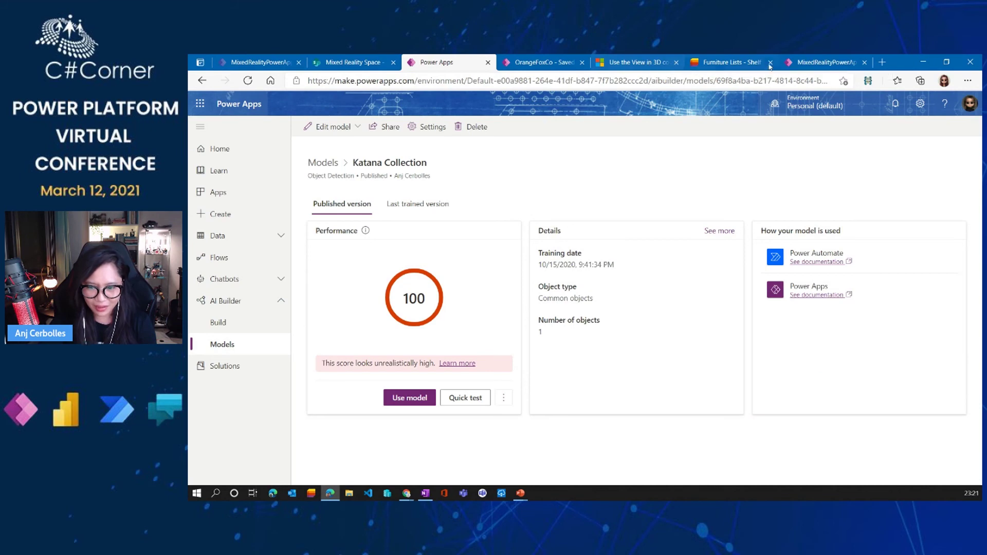
{"action": "left_click", "coordinate": [360, 62]}
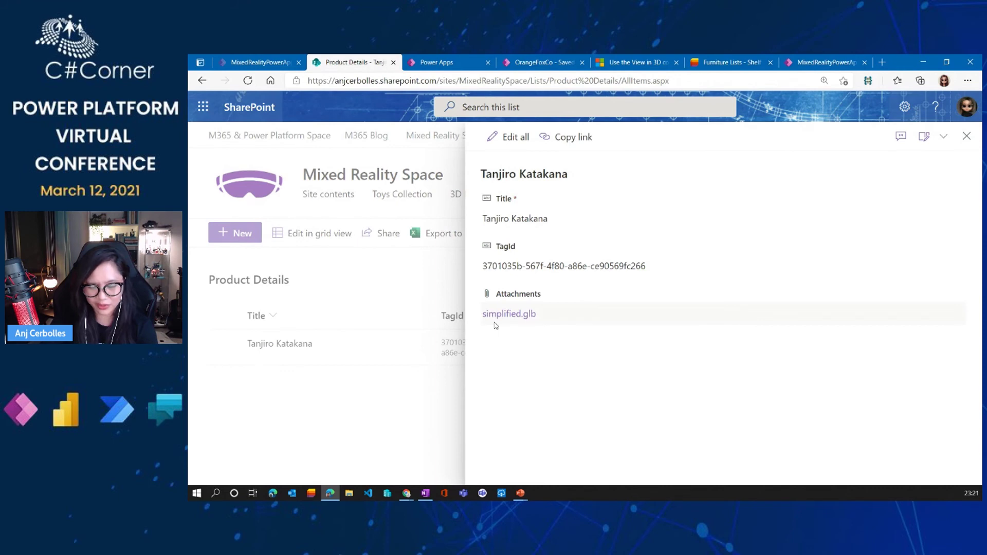
{"action": "left_click", "coordinate": [967, 136]}
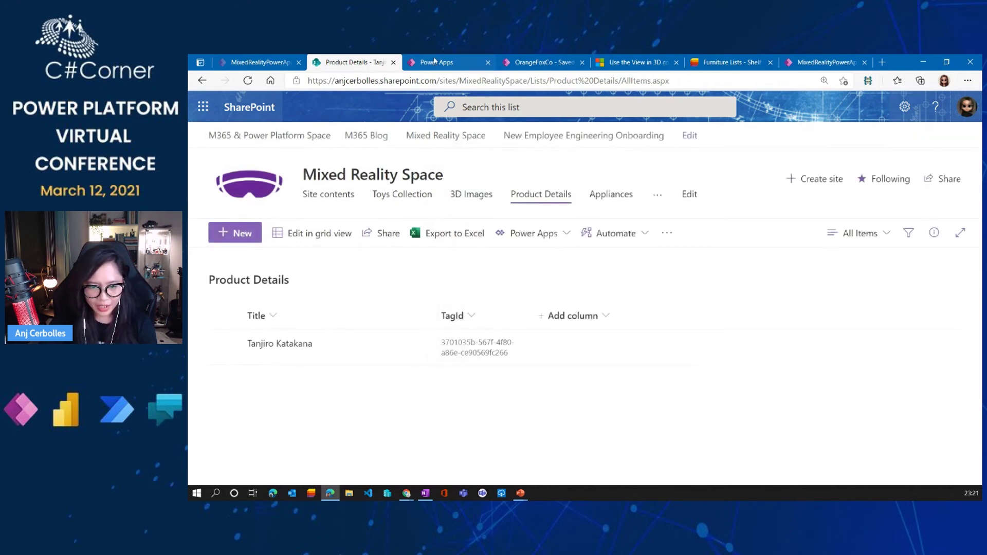
{"action": "left_click", "coordinate": [435, 61]}
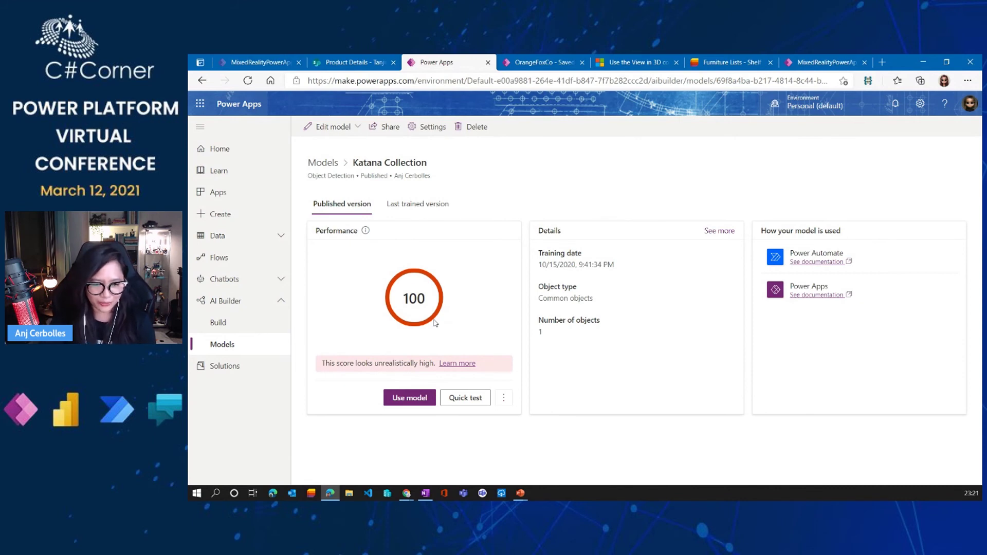
{"action": "mouse_move", "coordinate": [366, 232]}
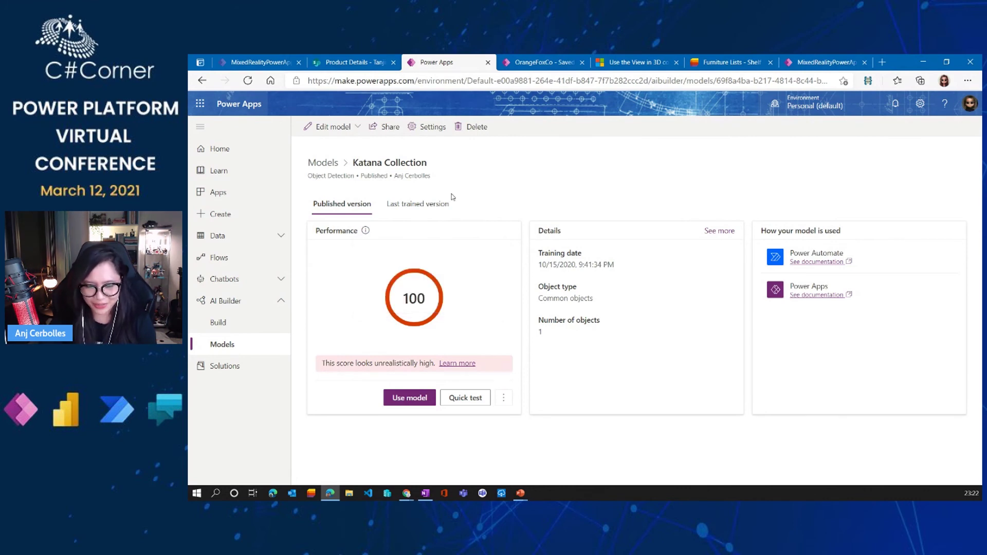
Return to the OrangeFoxCo app and close its preview to go back to editing the object detector screen
{"action": "left_click", "coordinate": [534, 62]}
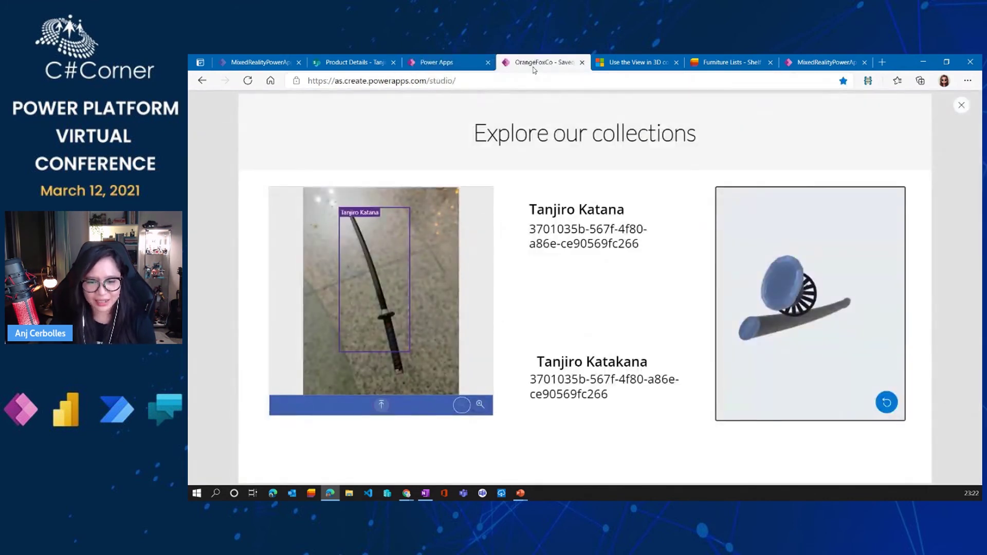
{"action": "left_click", "coordinate": [961, 106]}
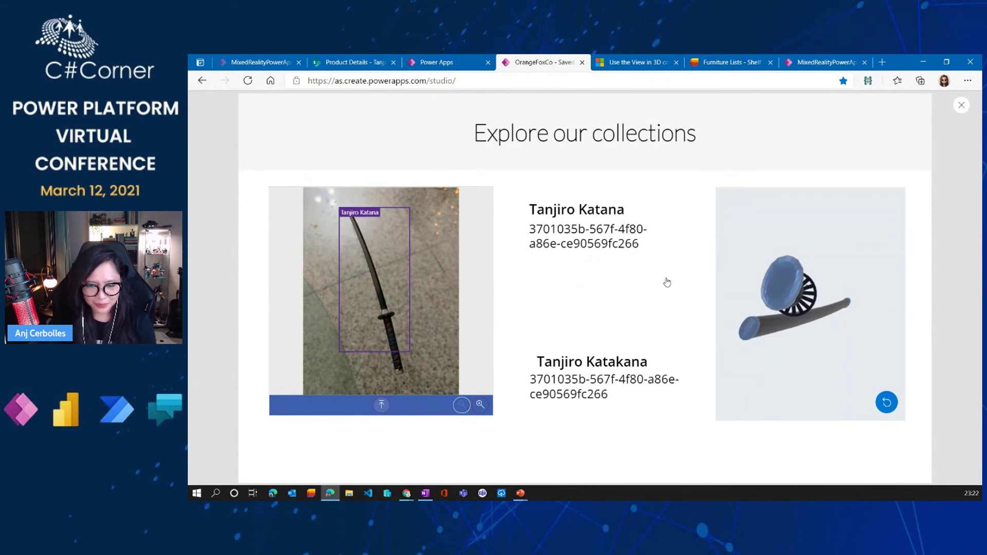
{"action": "left_click", "coordinate": [513, 362]}
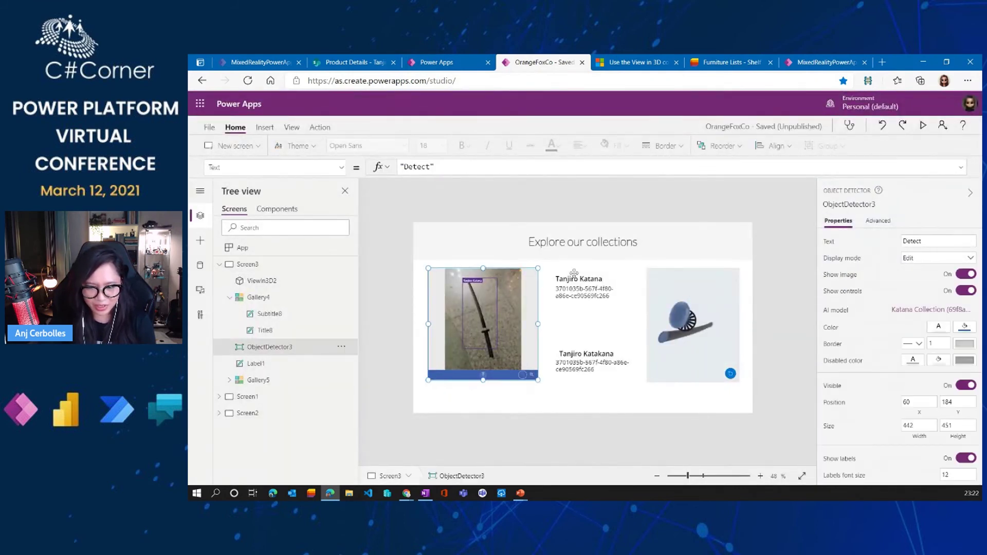
{"action": "left_click", "coordinate": [320, 128]}
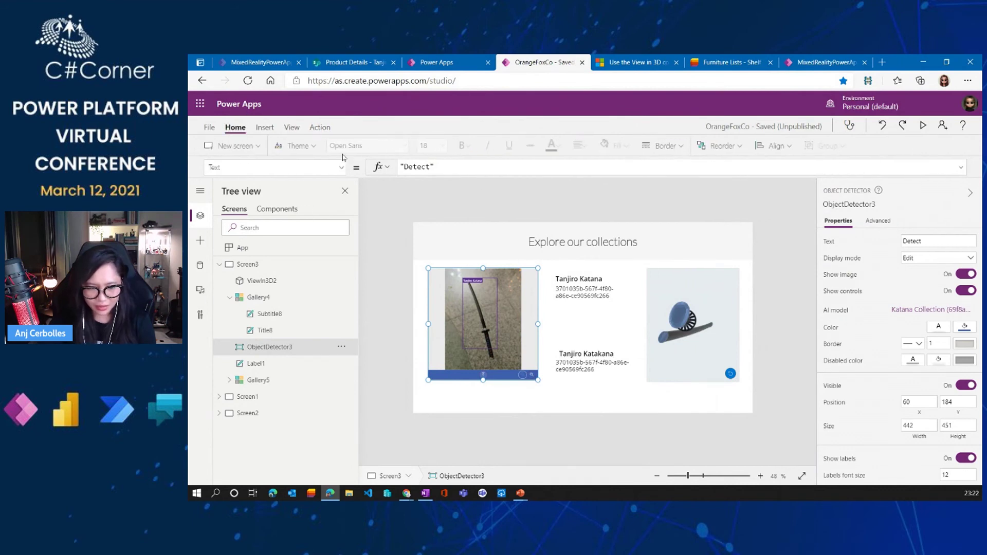
Look through the insertable AI Builder controls, check the Katana Collection model page and return to the OrangeFoxCo app
{"action": "left_click", "coordinate": [264, 128]}
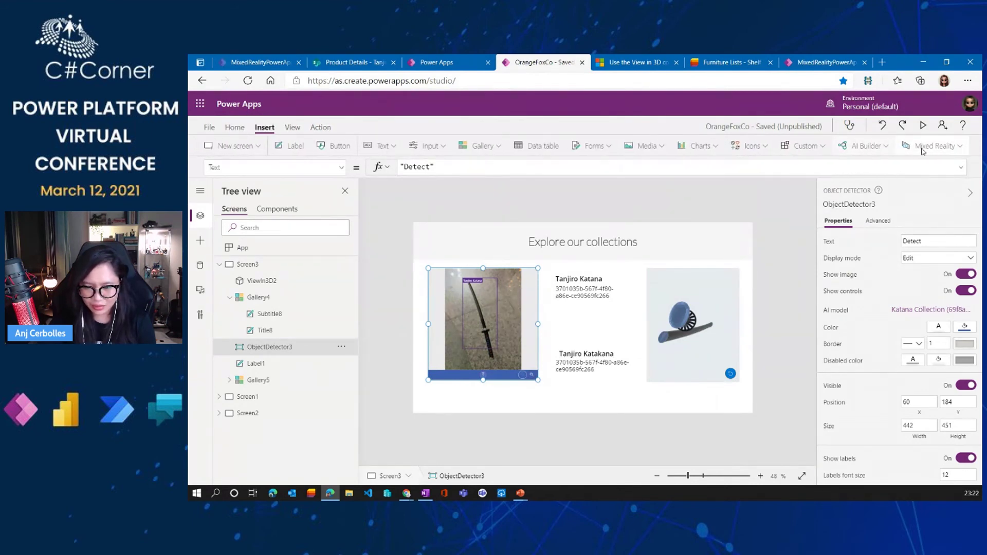
{"action": "left_click", "coordinate": [887, 148]}
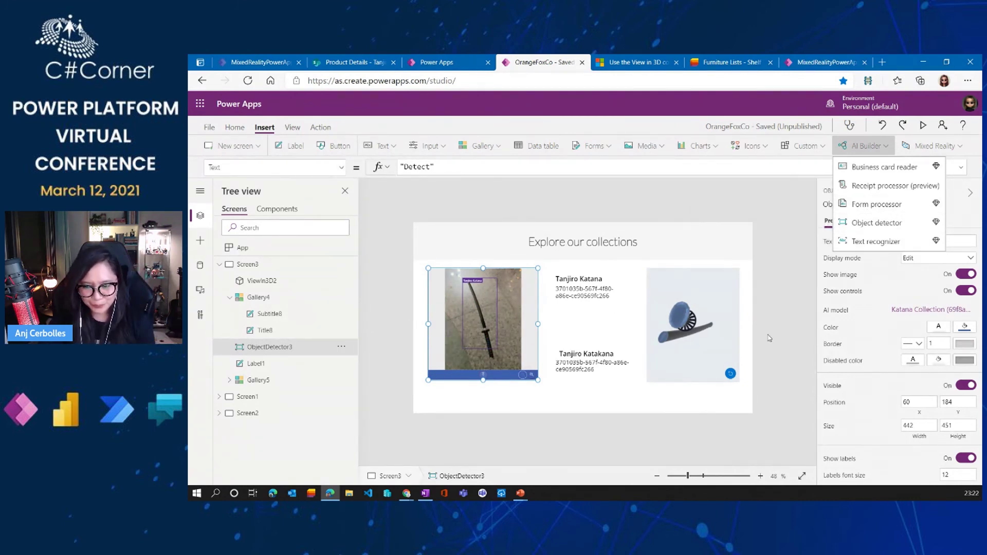
{"action": "left_click", "coordinate": [510, 319]}
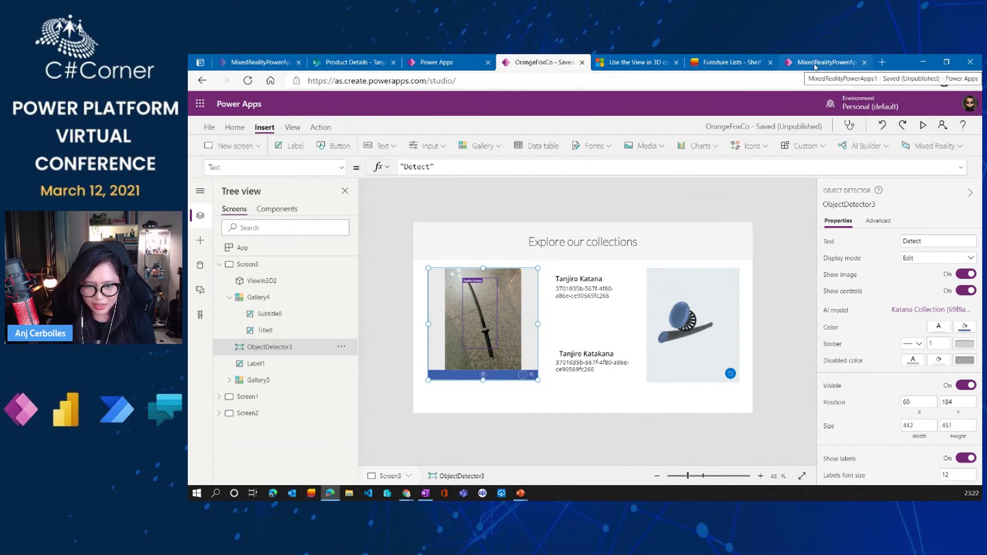
{"action": "left_click", "coordinate": [436, 62]}
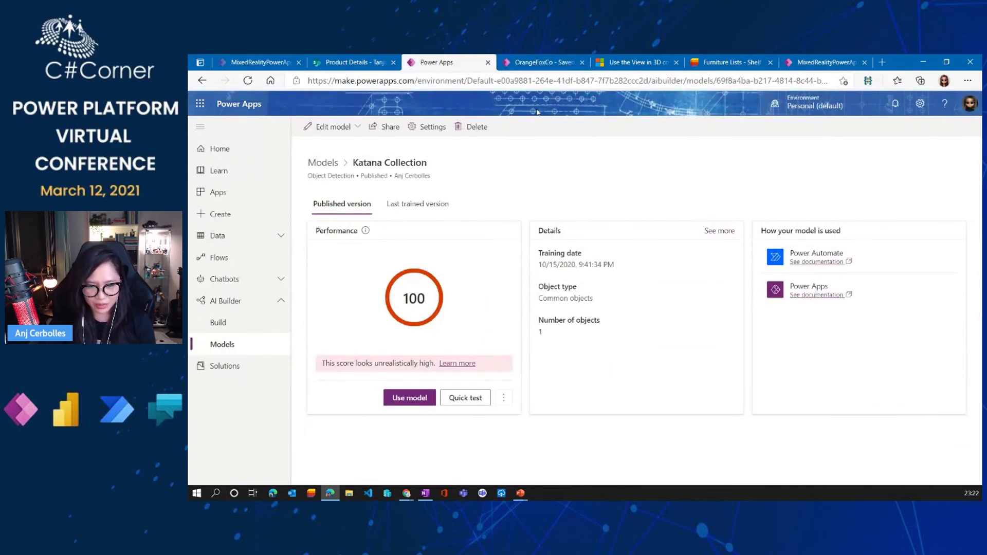
{"action": "left_click", "coordinate": [538, 64]}
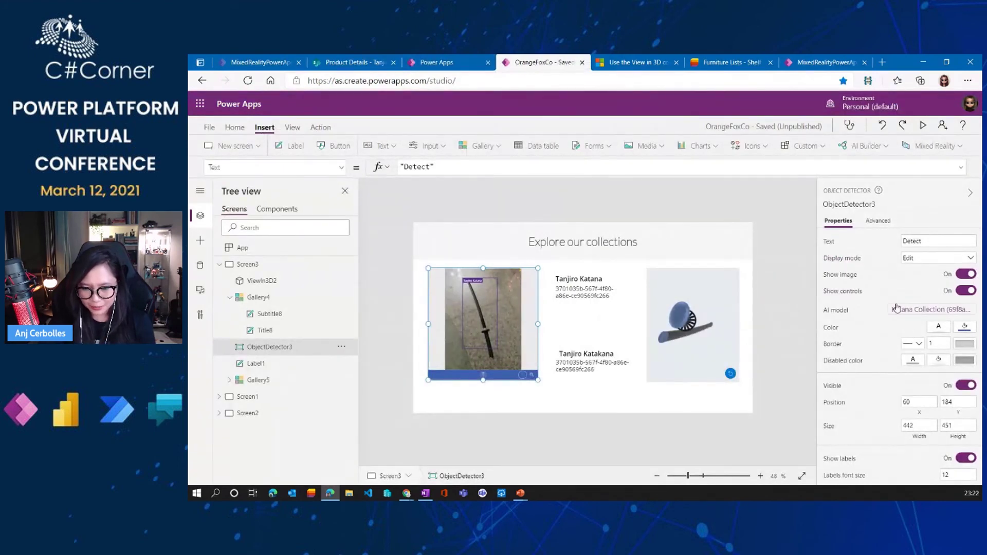
Inspect the Items formula of the detection results gallery, Gallery4, and the Text formulas of its title and subtitle labels
{"action": "left_click", "coordinate": [591, 301]}
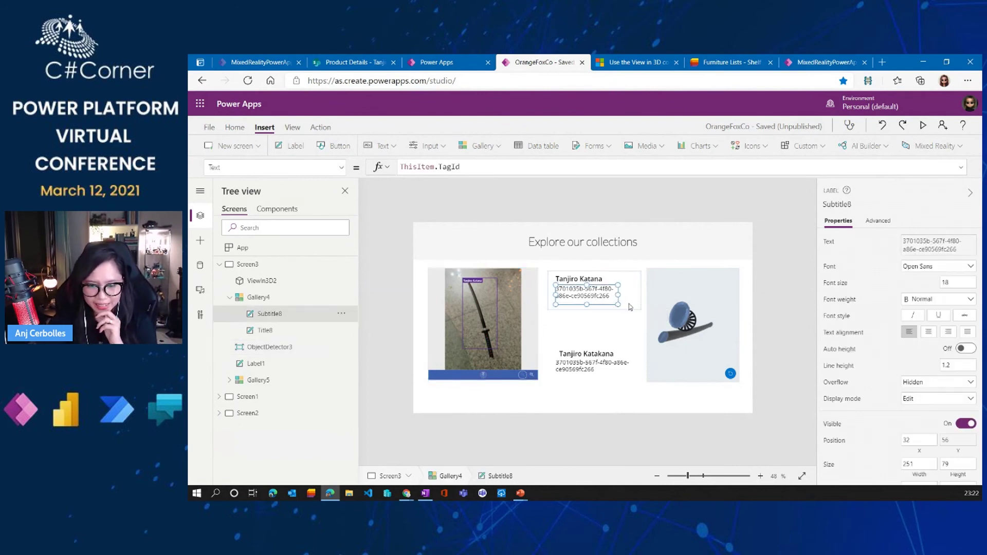
{"action": "left_click", "coordinate": [630, 306]}
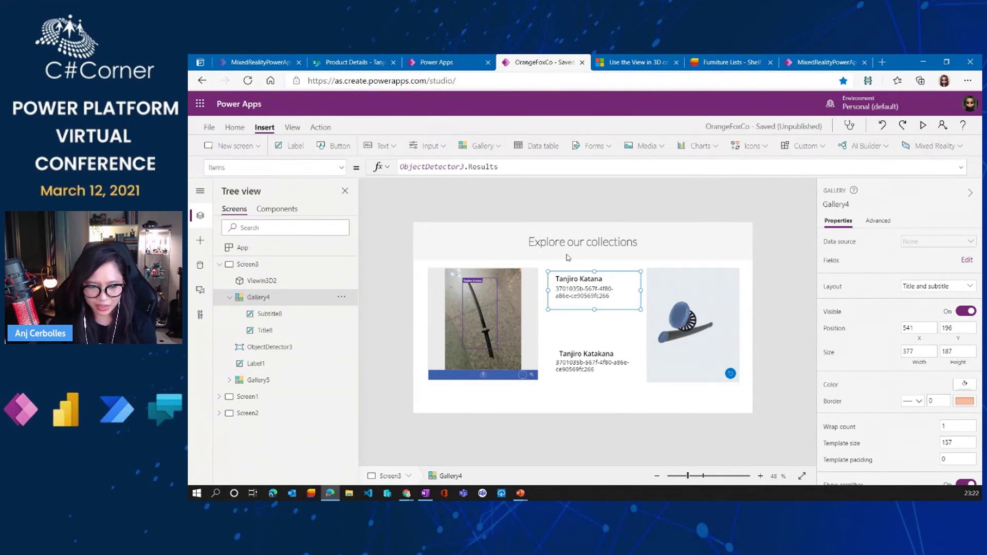
{"action": "left_click", "coordinate": [581, 282]}
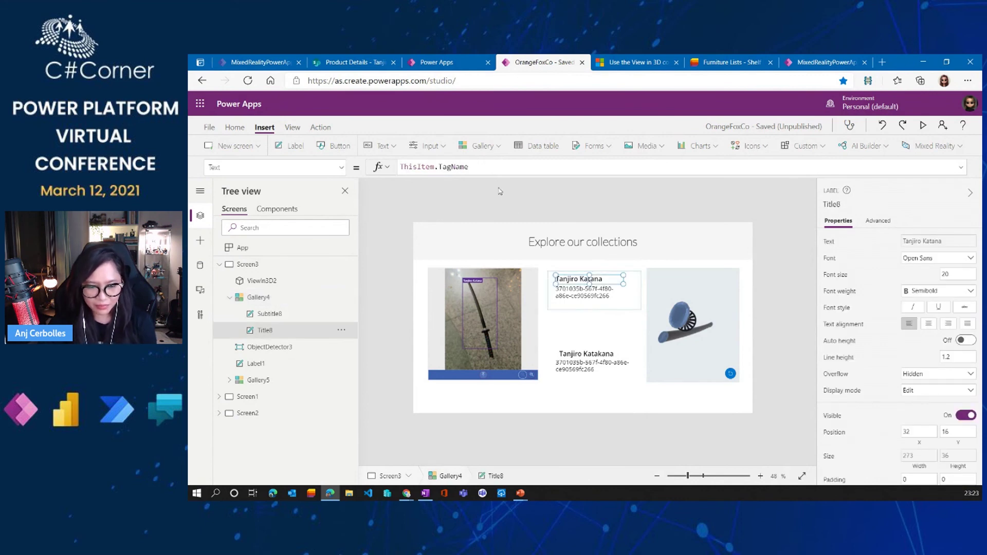
{"action": "left_click", "coordinate": [573, 295]}
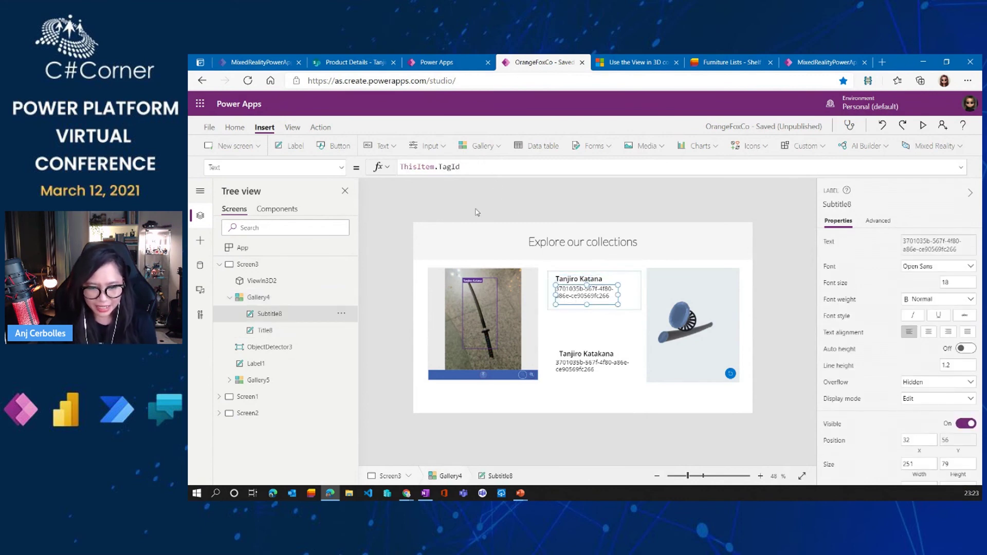
{"action": "left_click", "coordinate": [578, 282]}
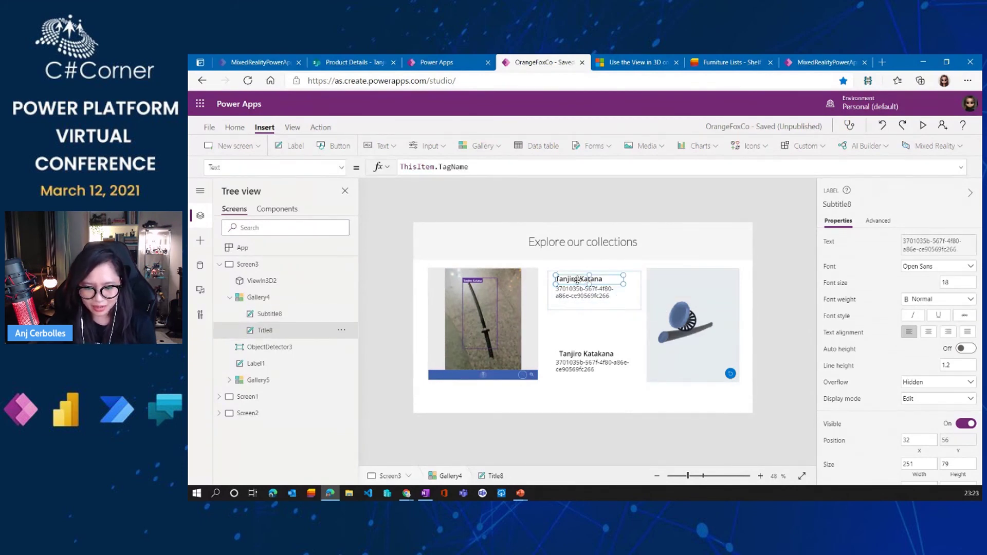
{"action": "left_click", "coordinate": [576, 295]}
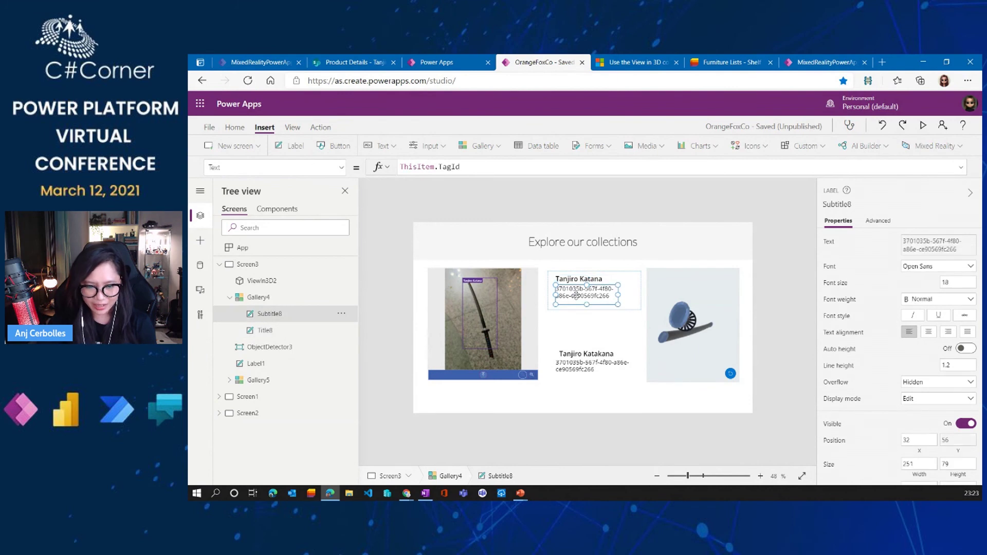
Check the SharePoint Product Details list against the Items formula of the product gallery, Gallery5, in the OrangeFoxCo app
{"action": "left_click", "coordinate": [354, 62]}
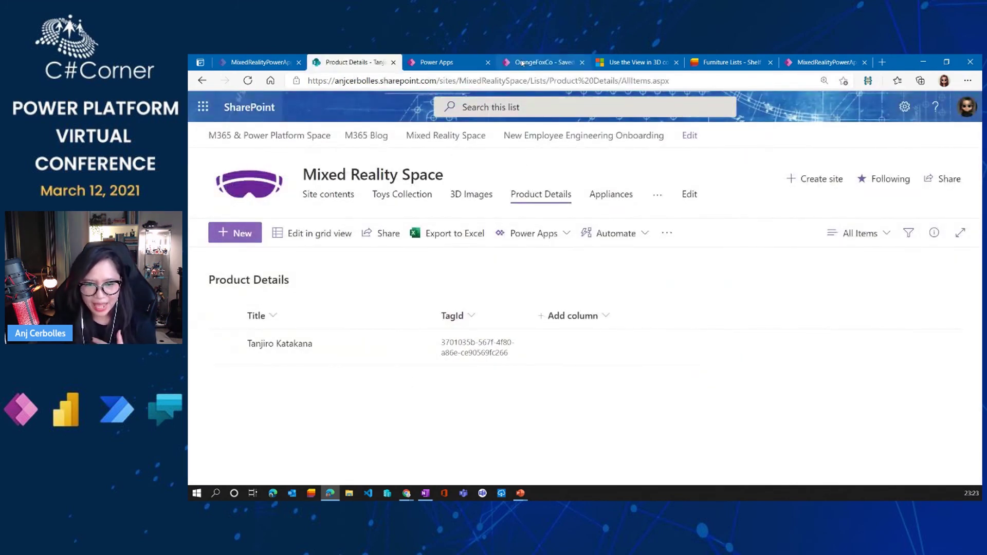
{"action": "left_click", "coordinate": [542, 63]}
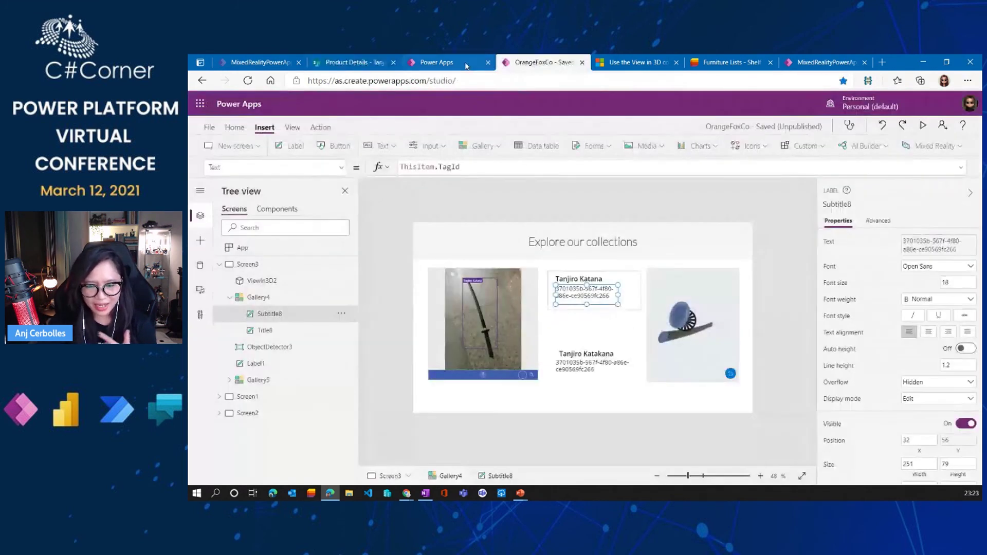
{"action": "left_click", "coordinate": [590, 350]}
{"action": "left_click", "coordinate": [586, 354]}
{"action": "left_click", "coordinate": [592, 370]}
{"action": "left_click", "coordinate": [556, 356]}
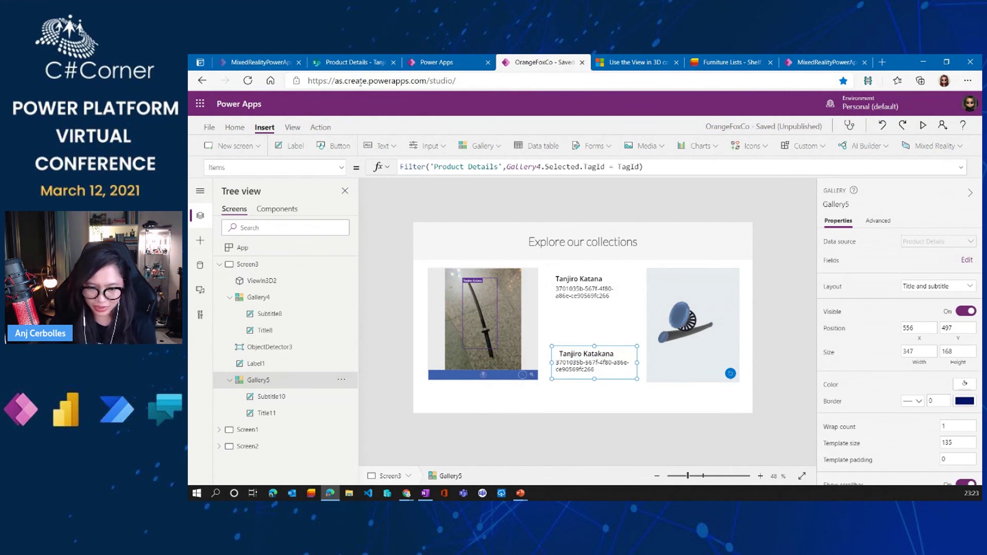
{"action": "left_click", "coordinate": [357, 62]}
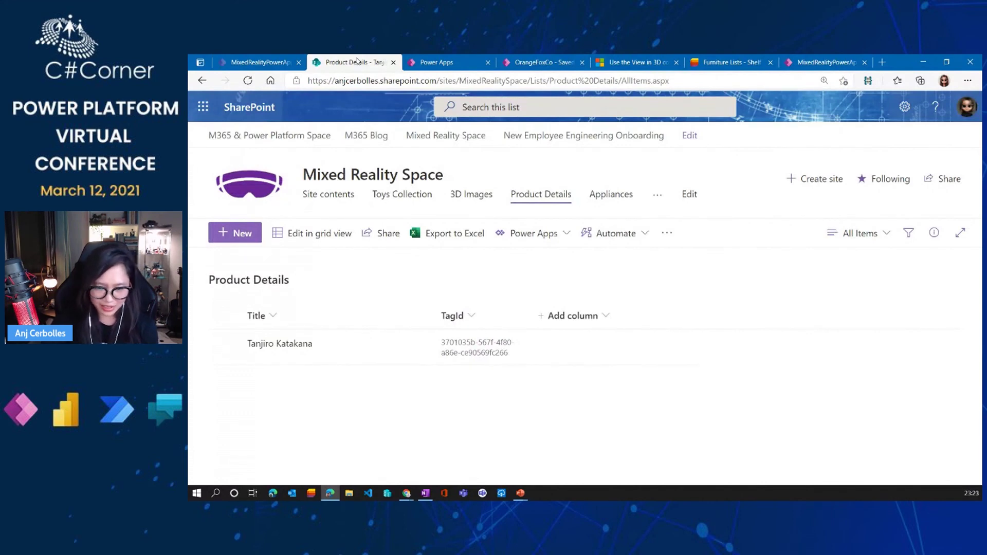
{"action": "left_click", "coordinate": [537, 63]}
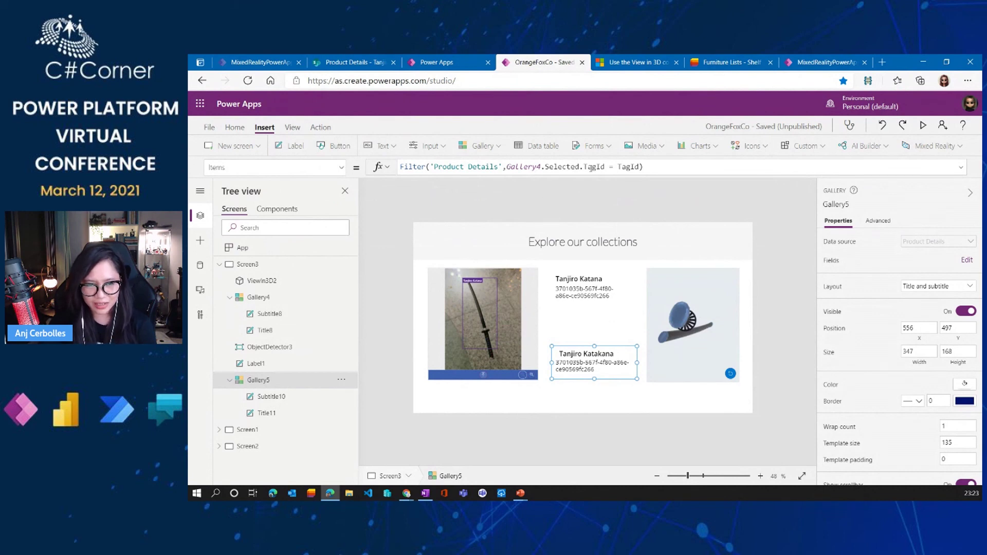
Compare Gallery4's TagId label and Items formula with the filter formula that Gallery5 uses for its items
{"action": "left_click", "coordinate": [605, 303]}
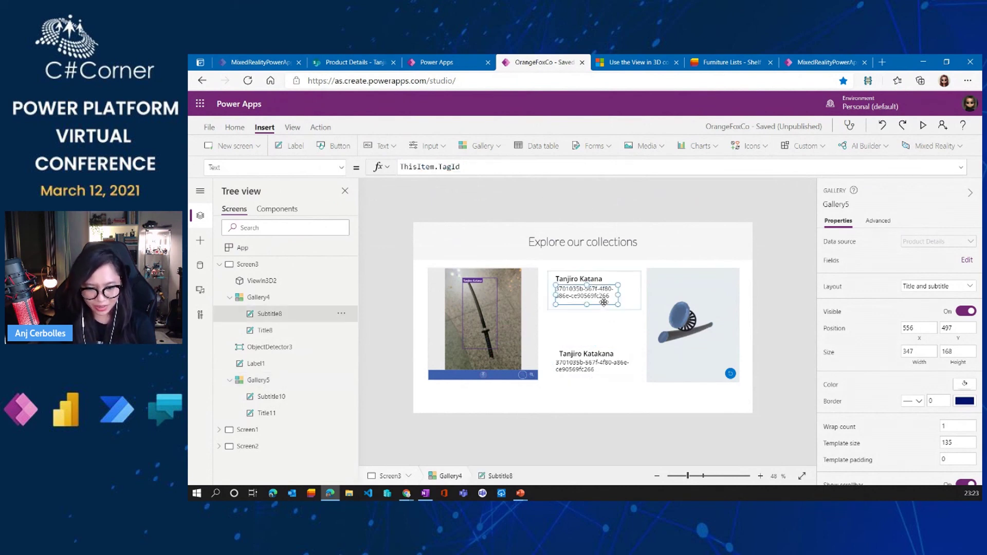
{"action": "left_click", "coordinate": [634, 298]}
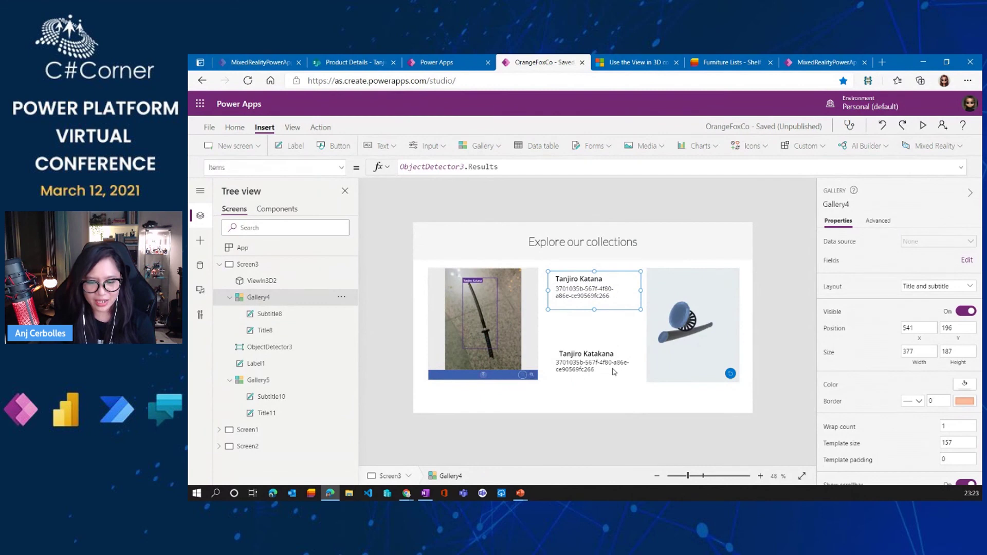
{"action": "left_click", "coordinate": [615, 368]}
{"action": "left_click", "coordinate": [610, 380]}
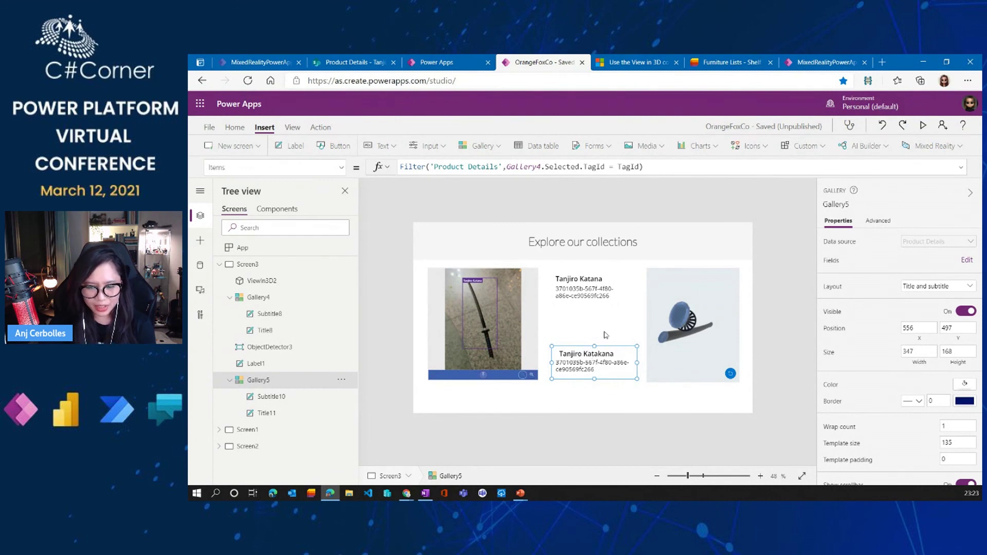
Examine the Source formula of the View in 3D control and its evaluated result, alongside the Gallery5 items it refers to
{"action": "left_click", "coordinate": [689, 342]}
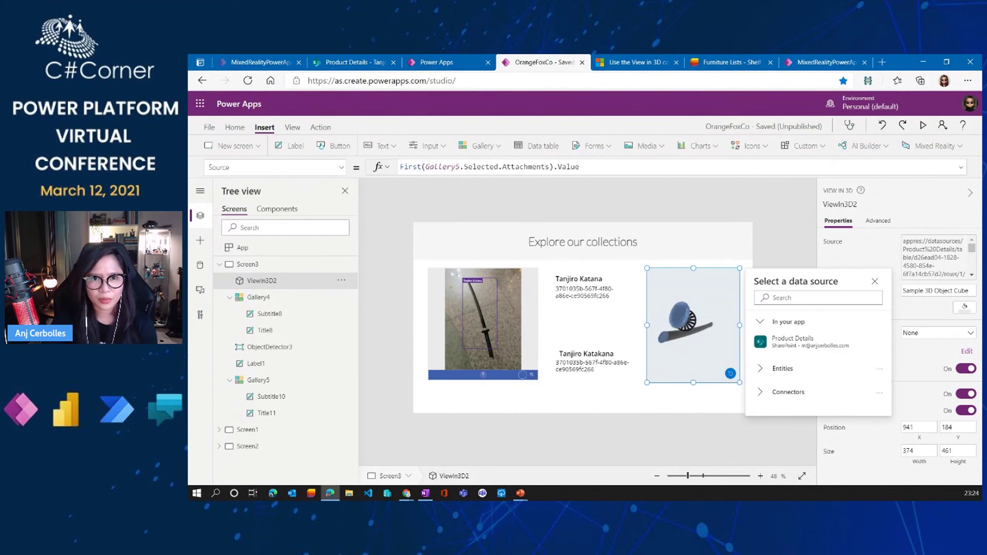
{"action": "key", "text": "alt+Tab"}
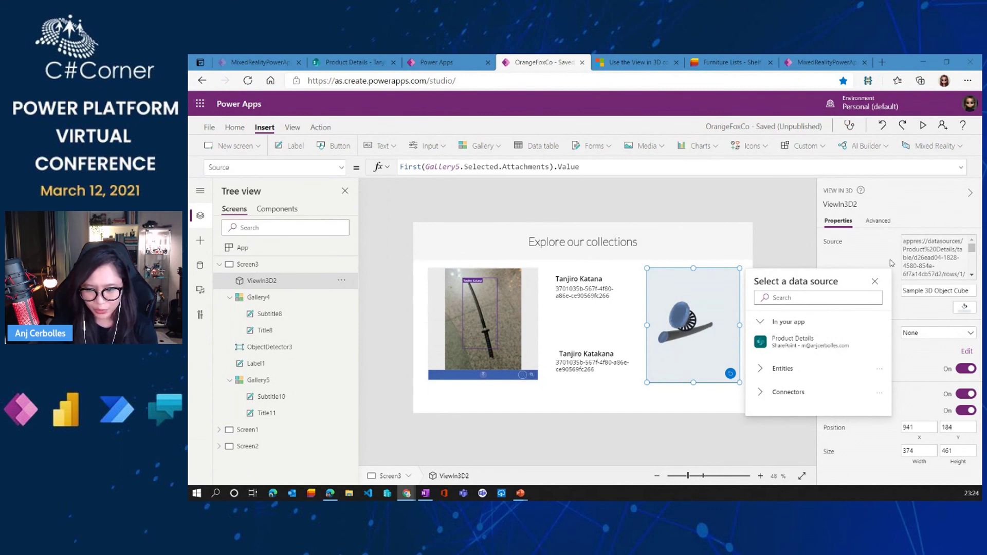
{"action": "left_click", "coordinate": [874, 282]}
{"action": "left_click", "coordinate": [928, 270]}
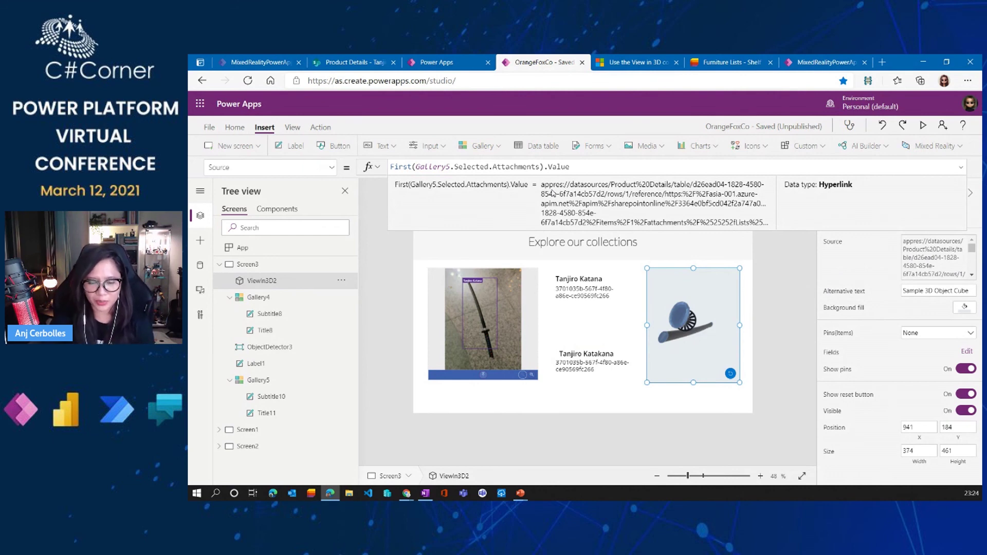
{"action": "left_click_drag", "start_coordinate": [526, 229], "coordinate": [527, 179]}
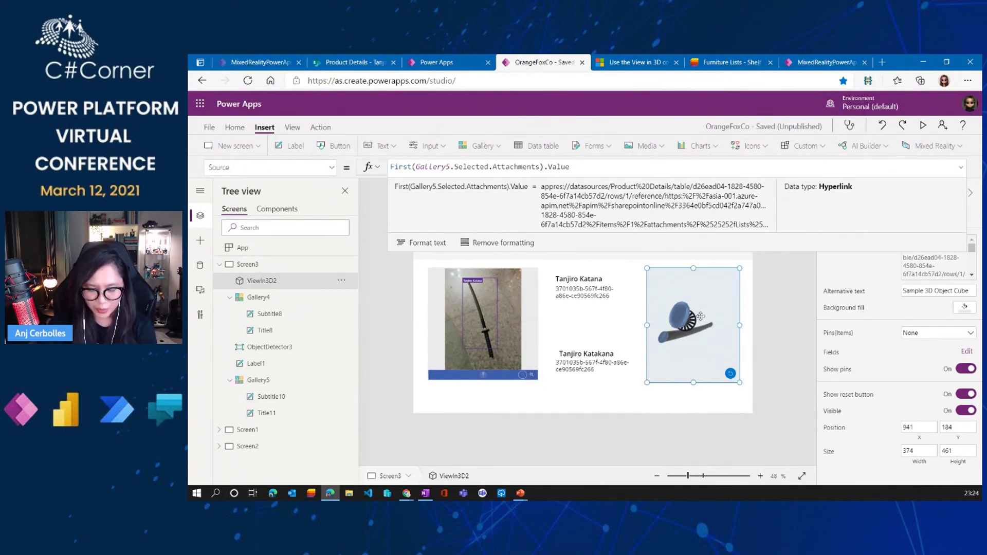
{"action": "left_click", "coordinate": [605, 375]}
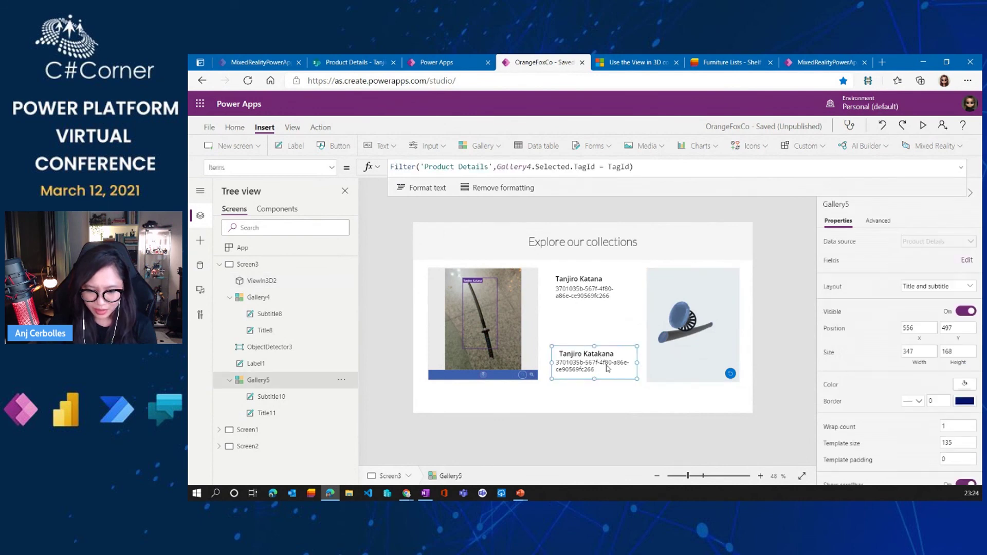
{"action": "left_click", "coordinate": [688, 333]}
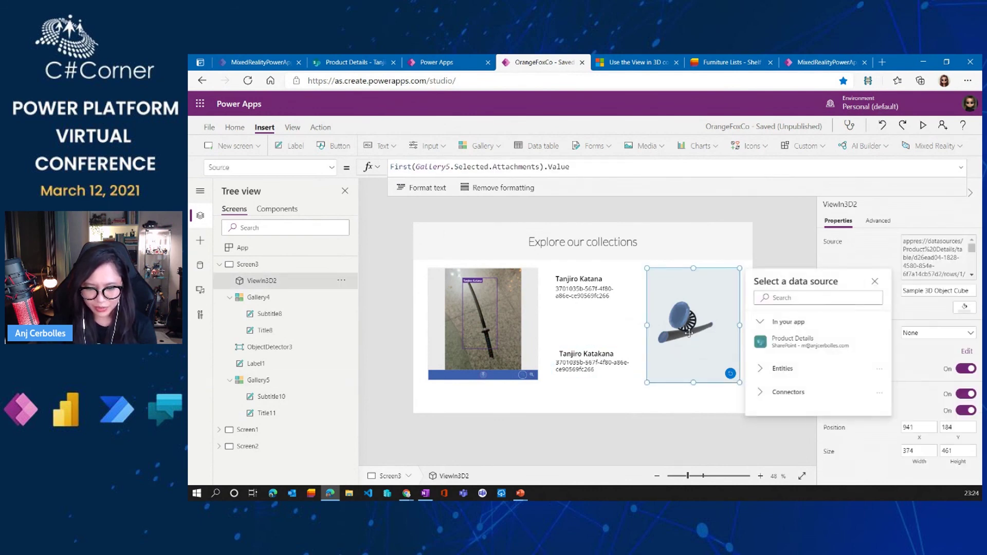
{"action": "left_click", "coordinate": [468, 168]}
{"action": "left_click", "coordinate": [523, 167]}
{"action": "left_click", "coordinate": [584, 166]}
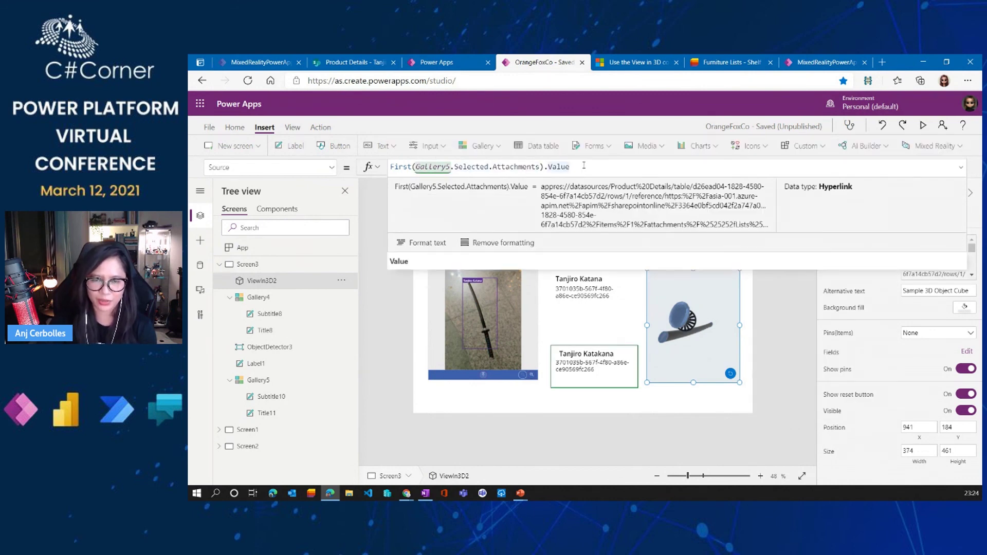
Preview the app and rotate the katana's 3D model, and switch to the Conclusion slide of the PowerPoint slide show
{"action": "left_click", "coordinate": [923, 127]}
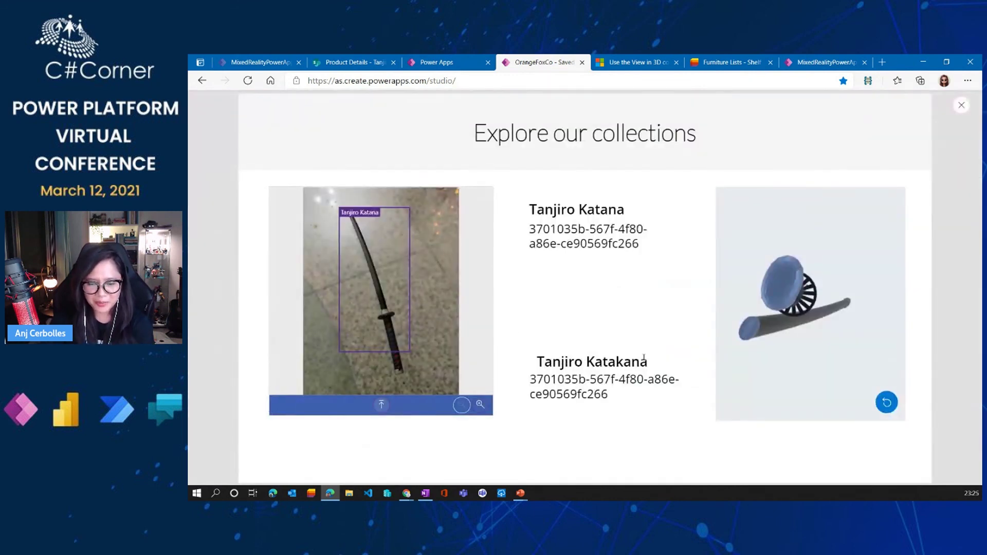
{"action": "left_click_drag", "start_coordinate": [776, 349], "coordinate": [771, 303]}
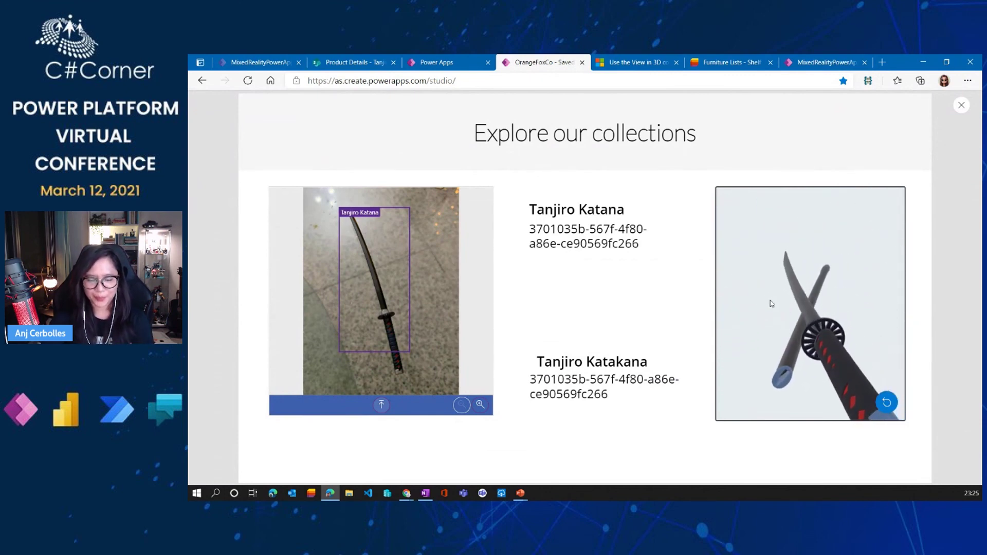
{"action": "mouse_move", "coordinate": [523, 495]}
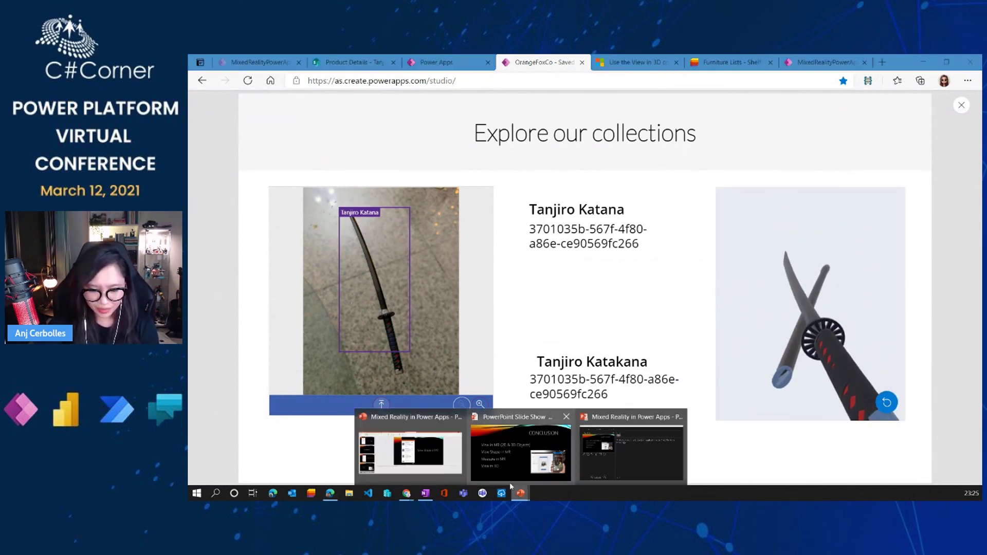
{"action": "left_click", "coordinate": [532, 452]}
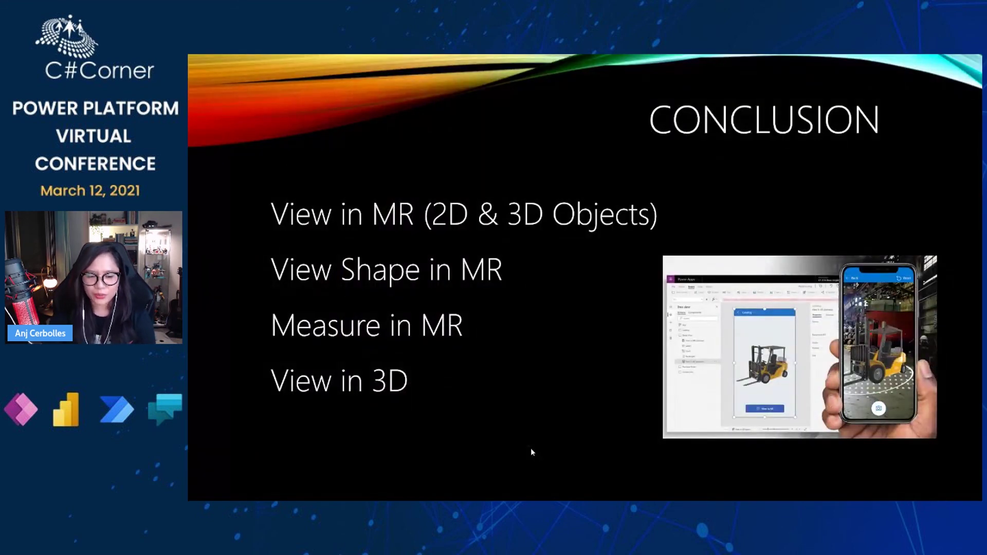